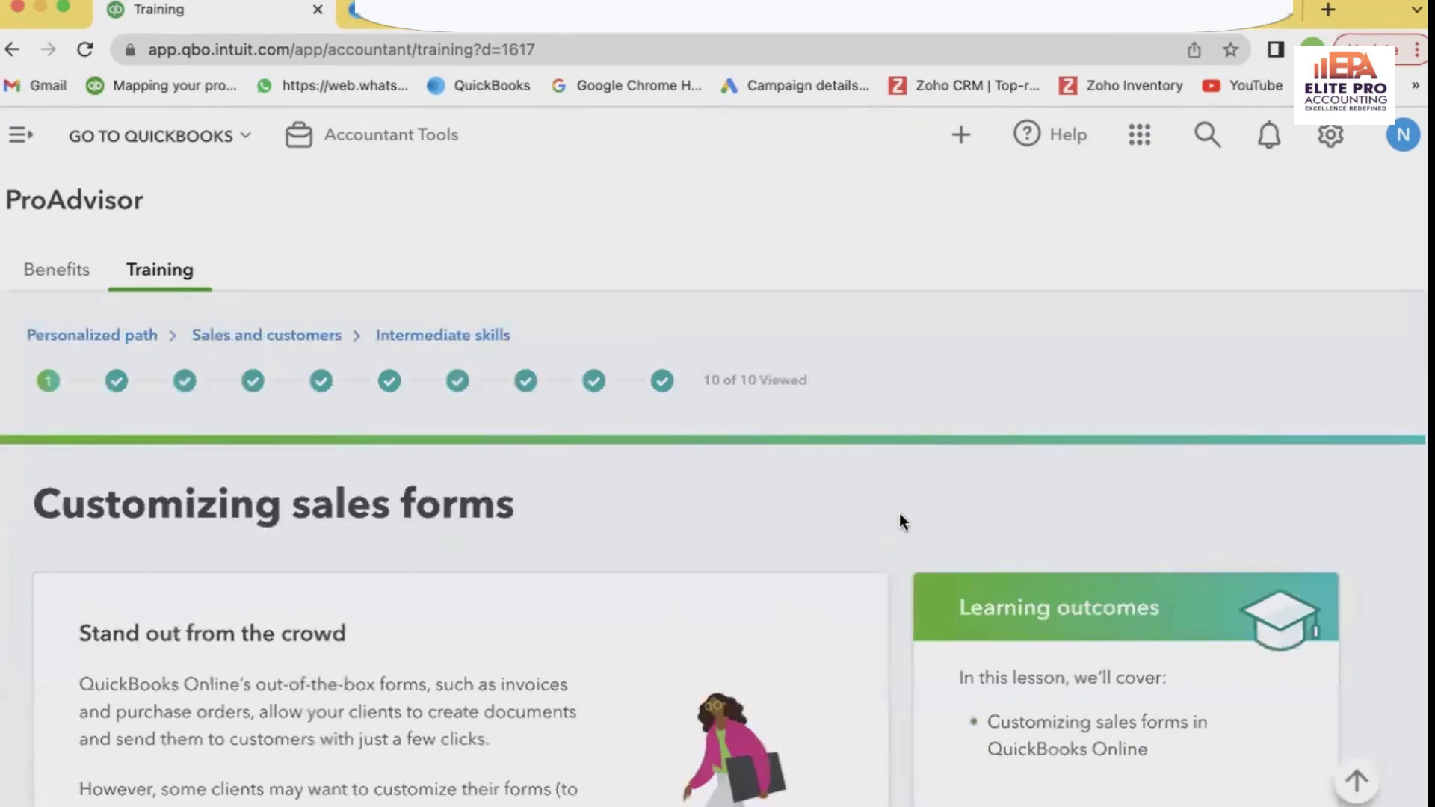
Step: Review the Customizing sales forms lesson from its introduction through the sections on customization options and adding a custom field
scroll(860, 490, "down", 3)
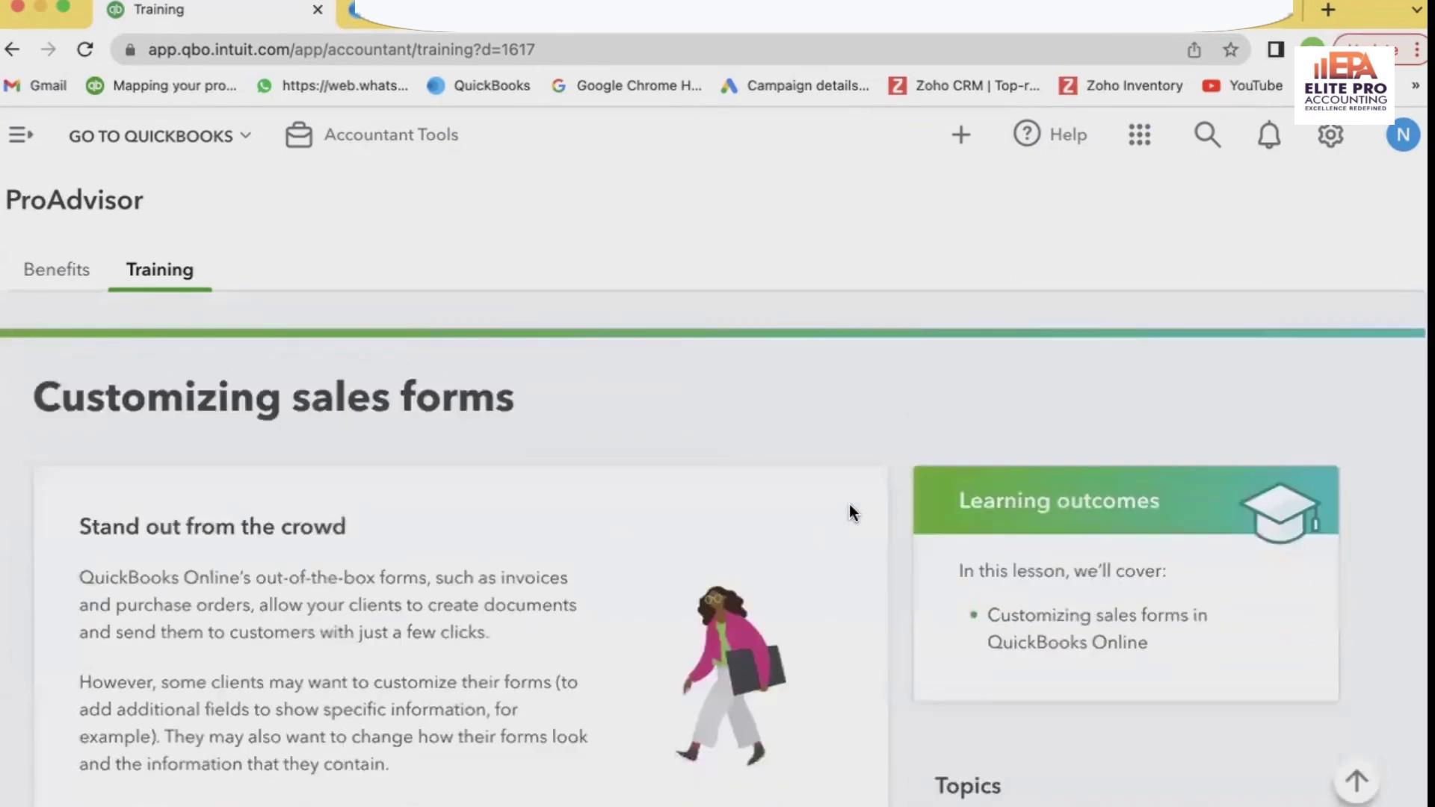
scroll(847, 503, "down", 7)
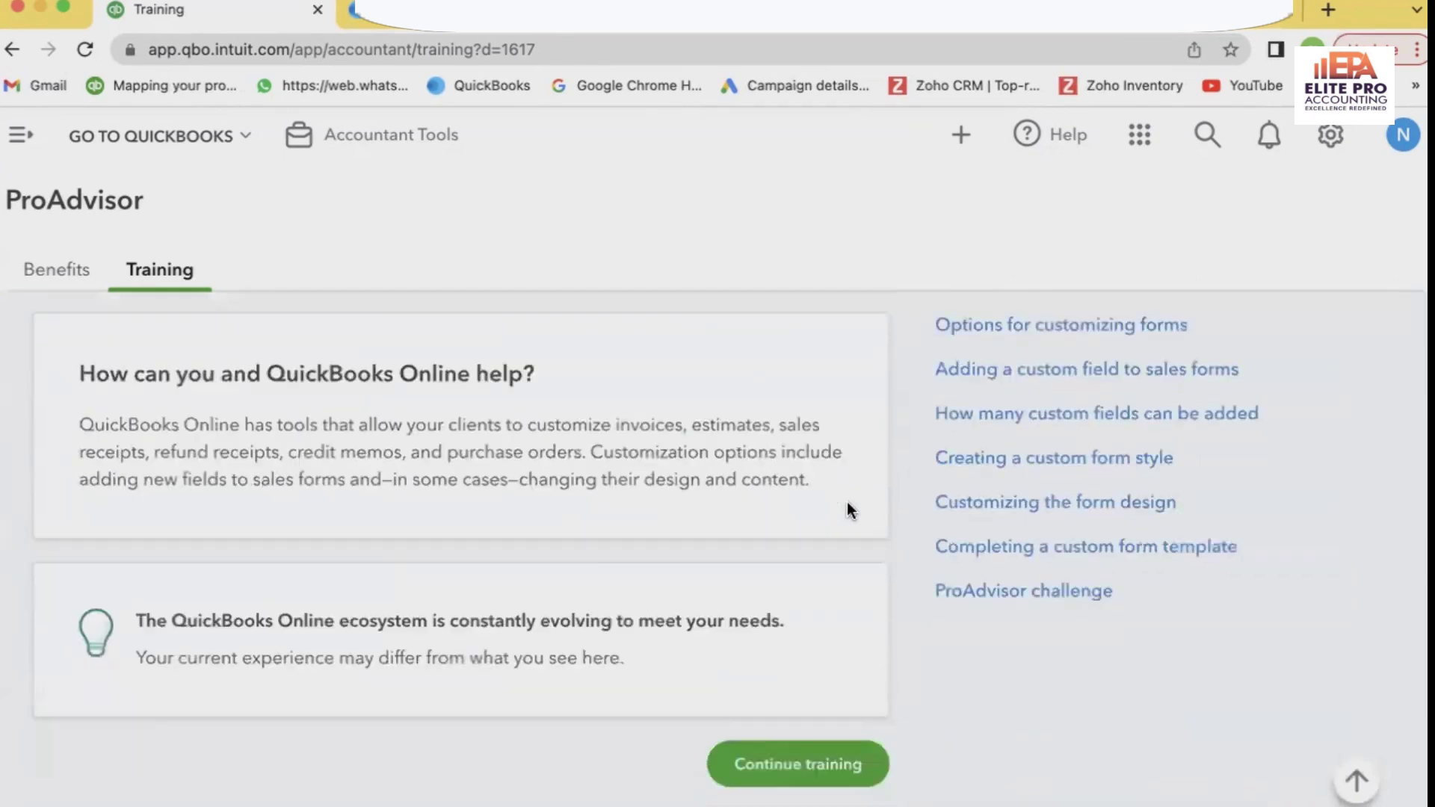
scroll(846, 501, "down", 6)
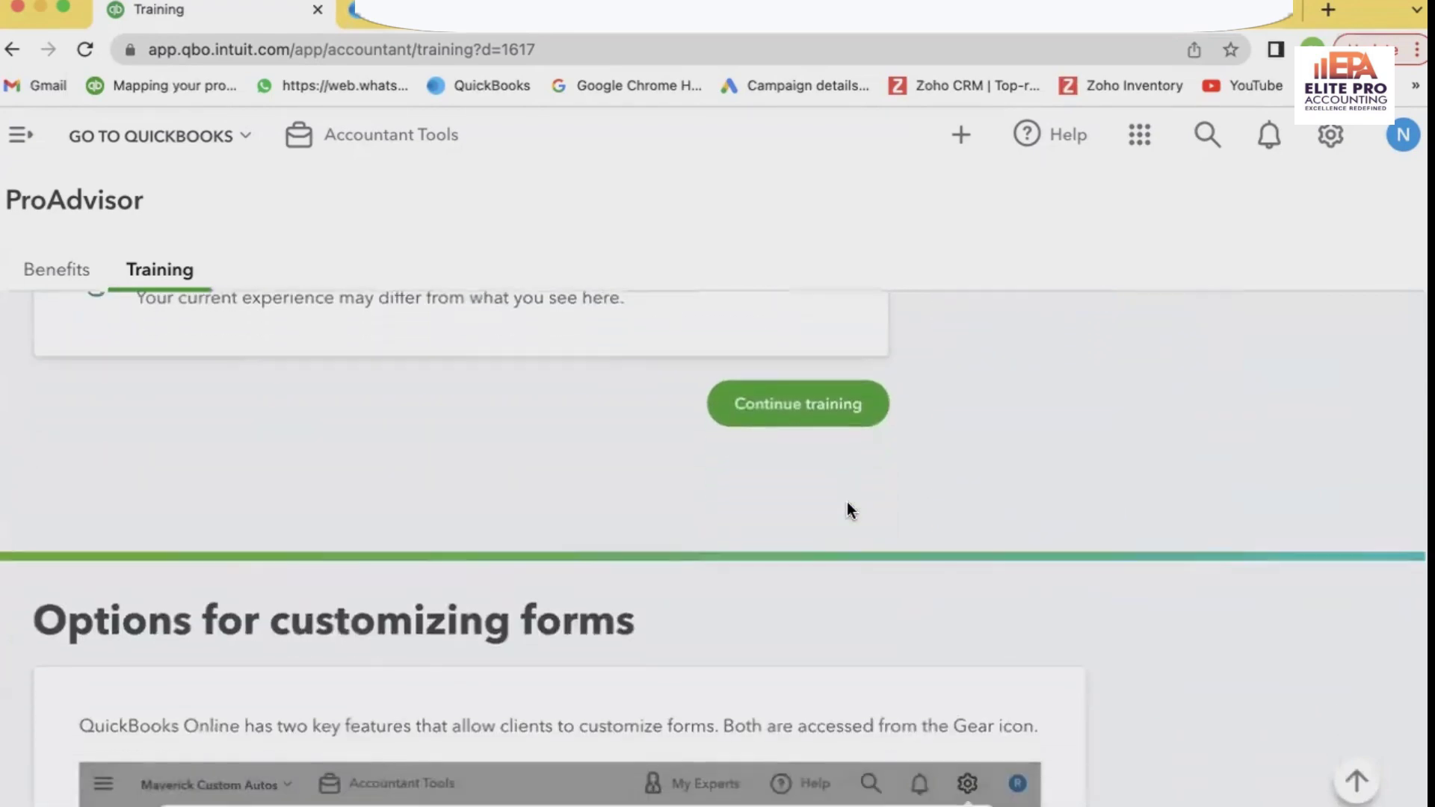
scroll(848, 503, "down", 1)
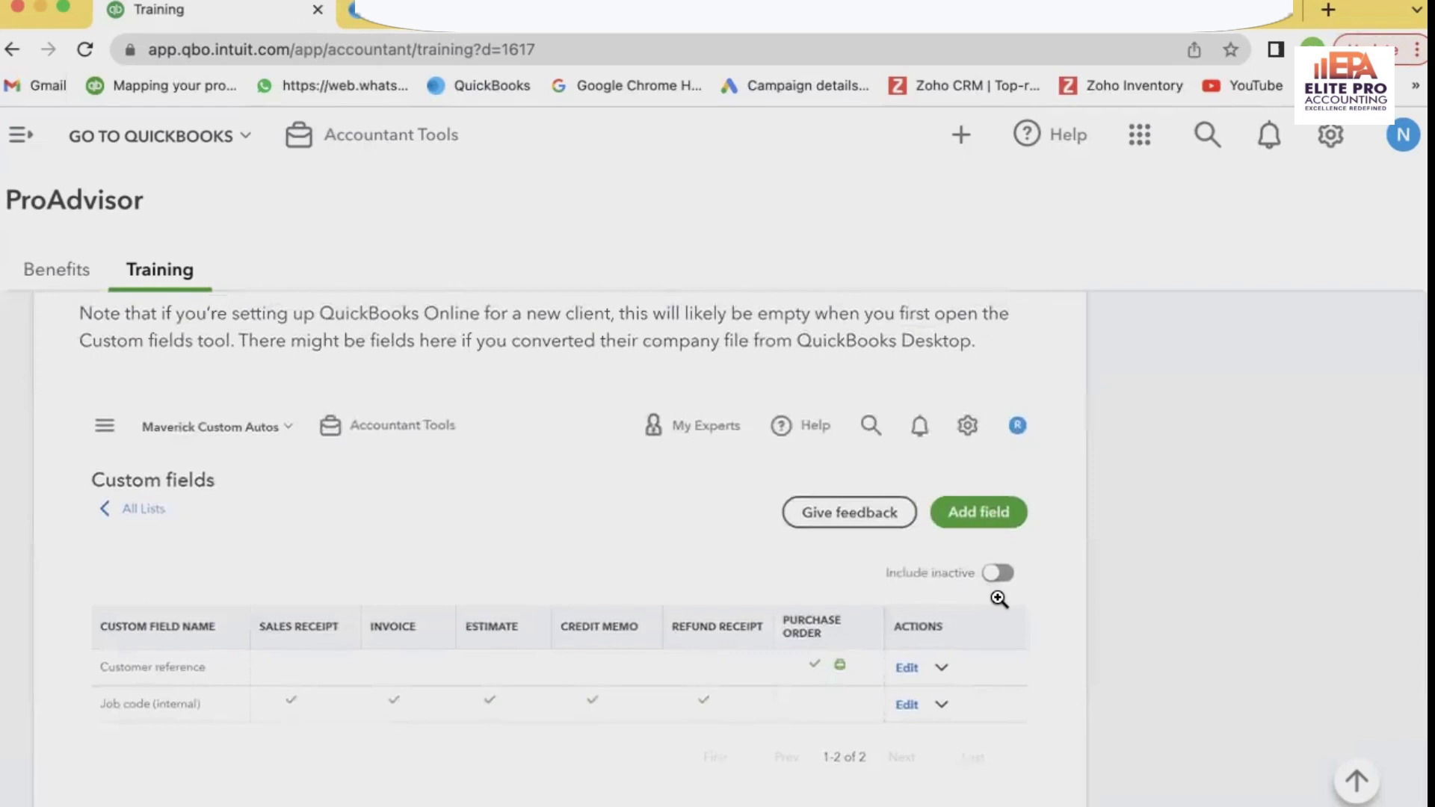
scroll(1000, 598, "down", 1)
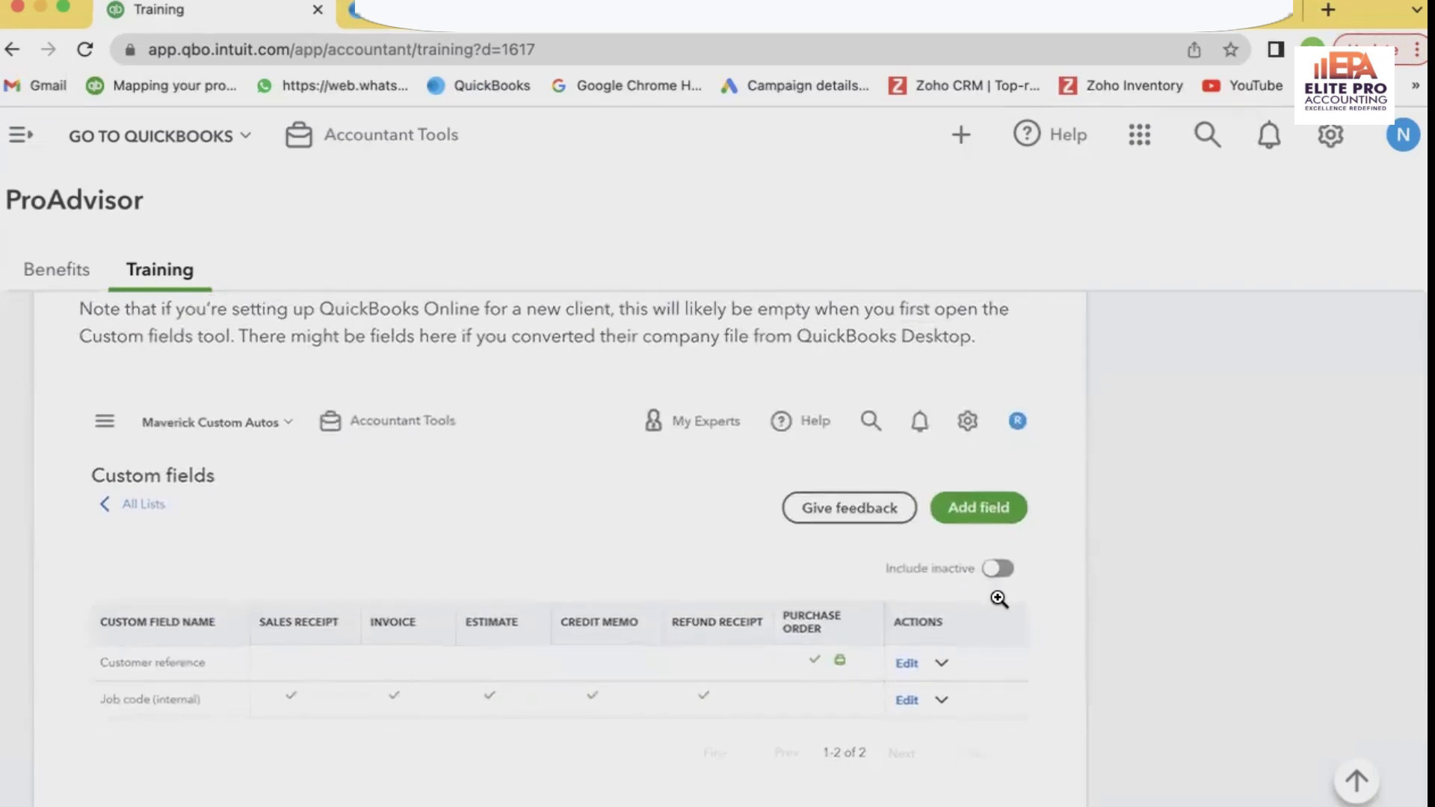
scroll(1000, 599, "down", 5)
left_click(997, 596)
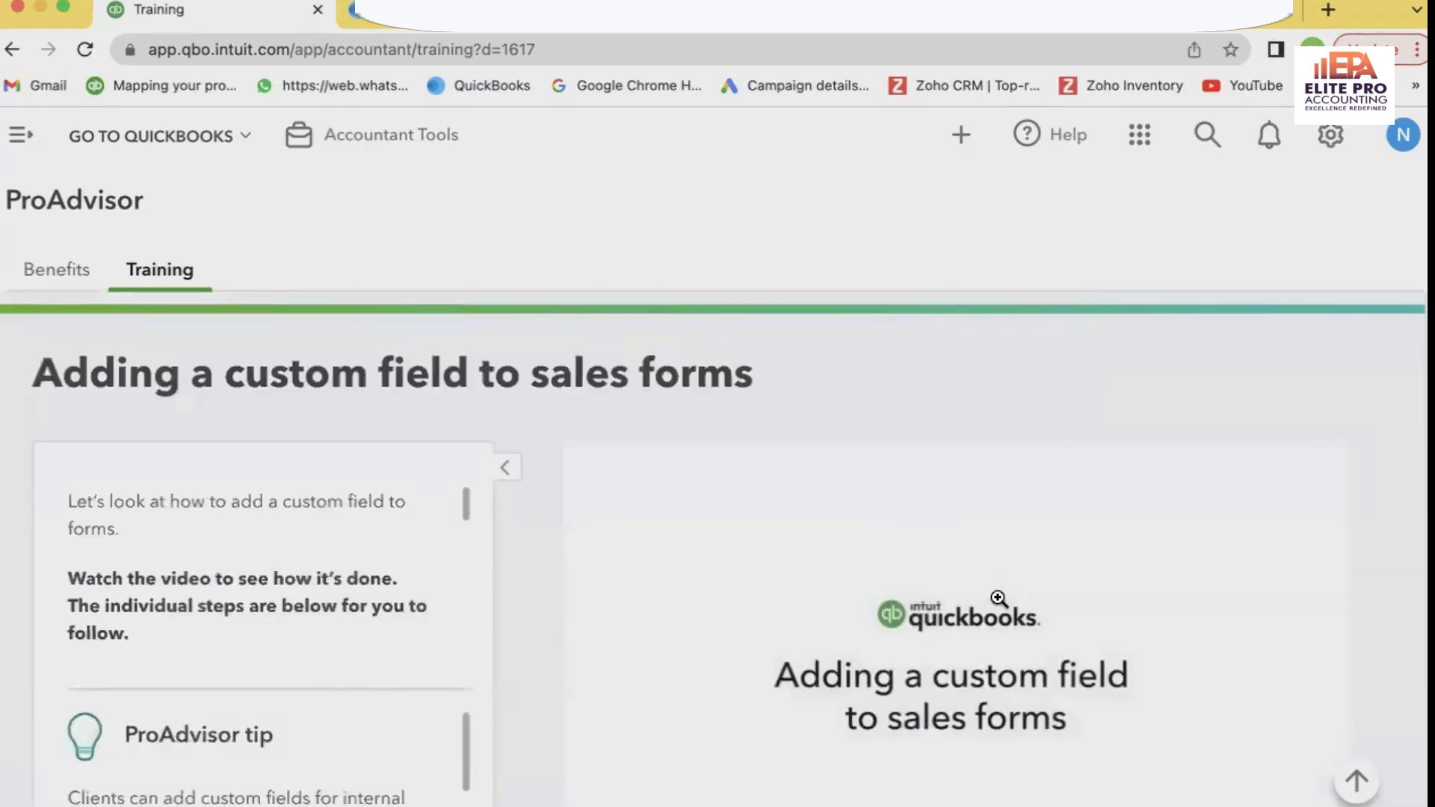
scroll(998, 598, "down", 1)
scroll(997, 598, "down", 10)
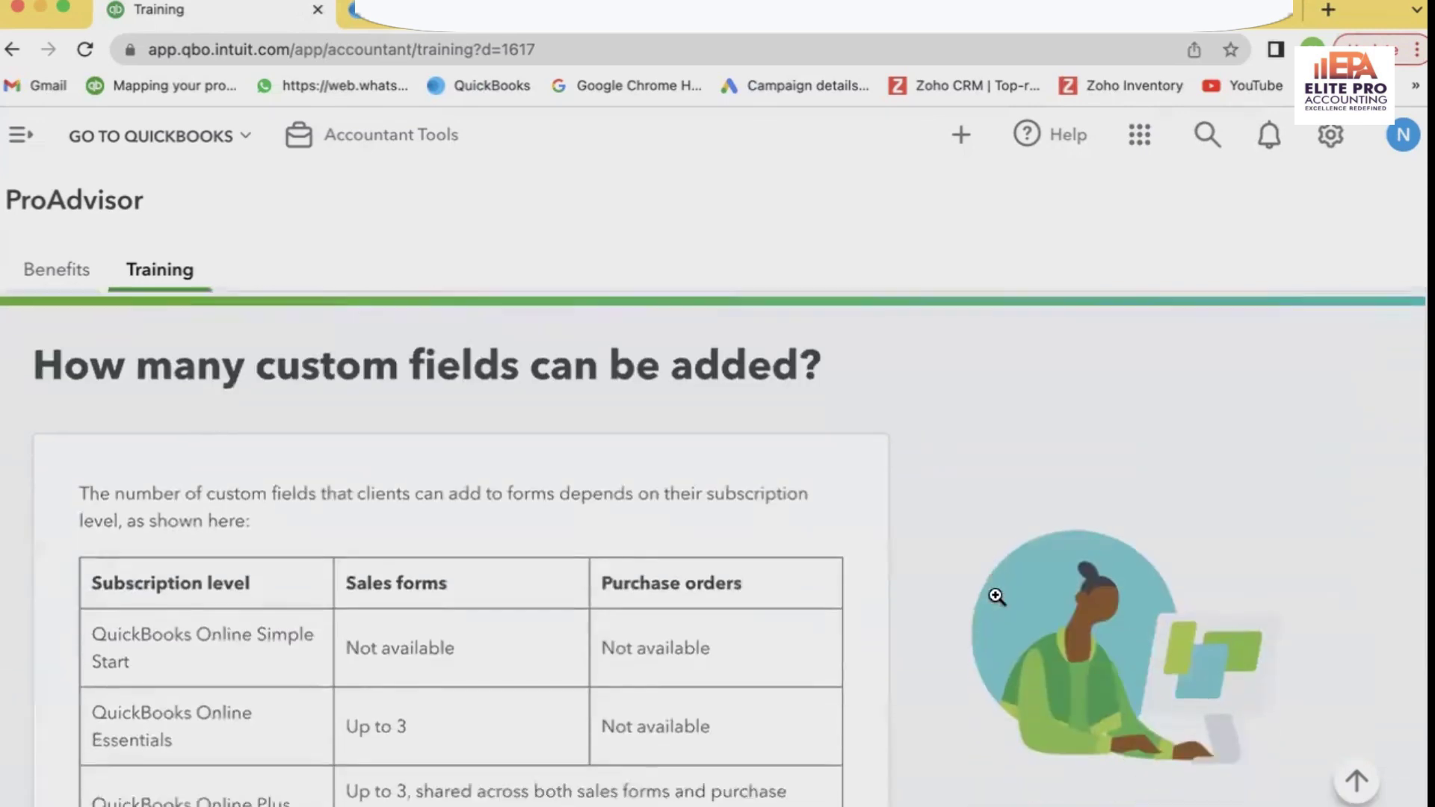
Step: Examine the custom field limits for each subscription level, and revisit the lesson's video section and Custom fields list example
scroll(994, 596, "down", 2)
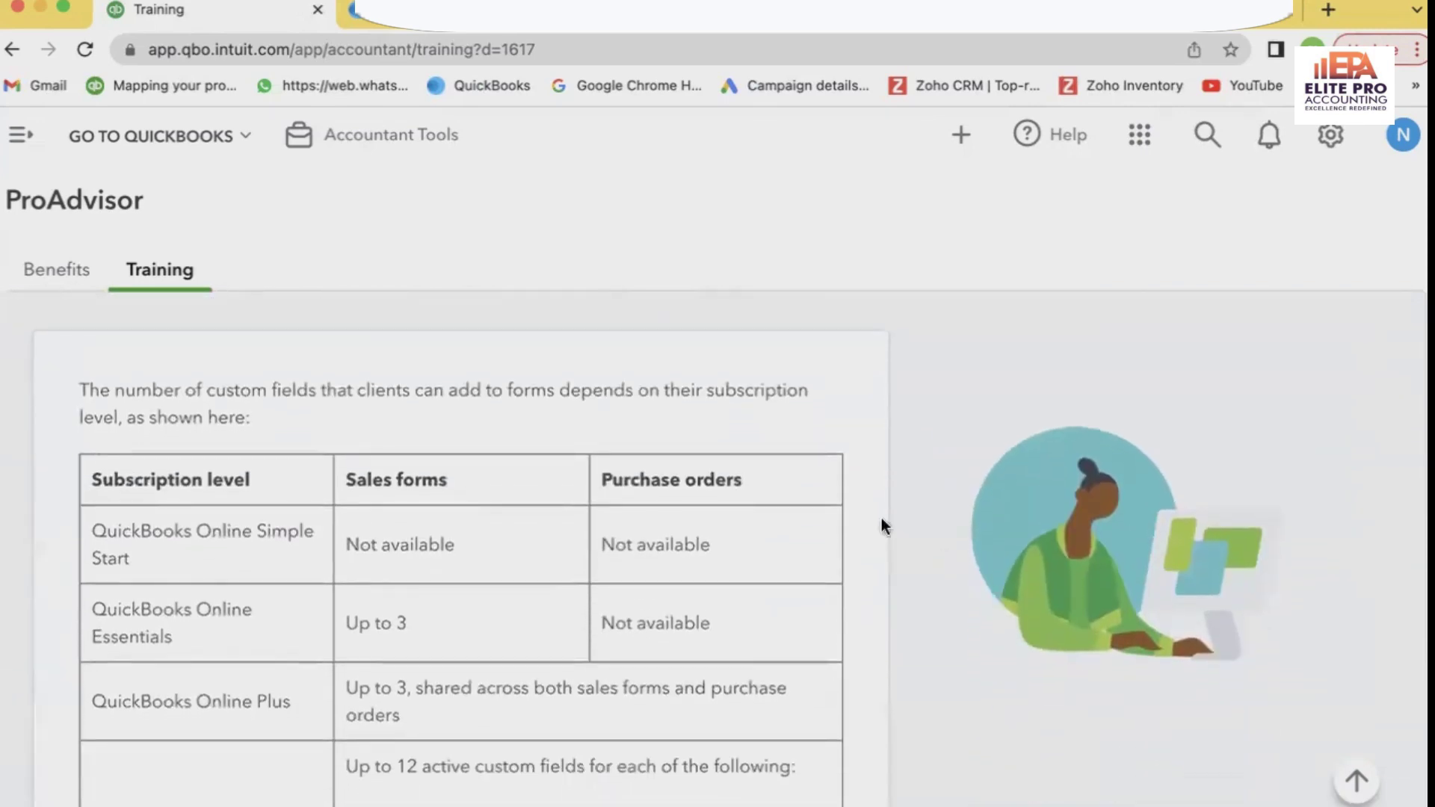
scroll(823, 509, "down", 2)
scroll(823, 503, "down", 1)
scroll(820, 503, "down", 6)
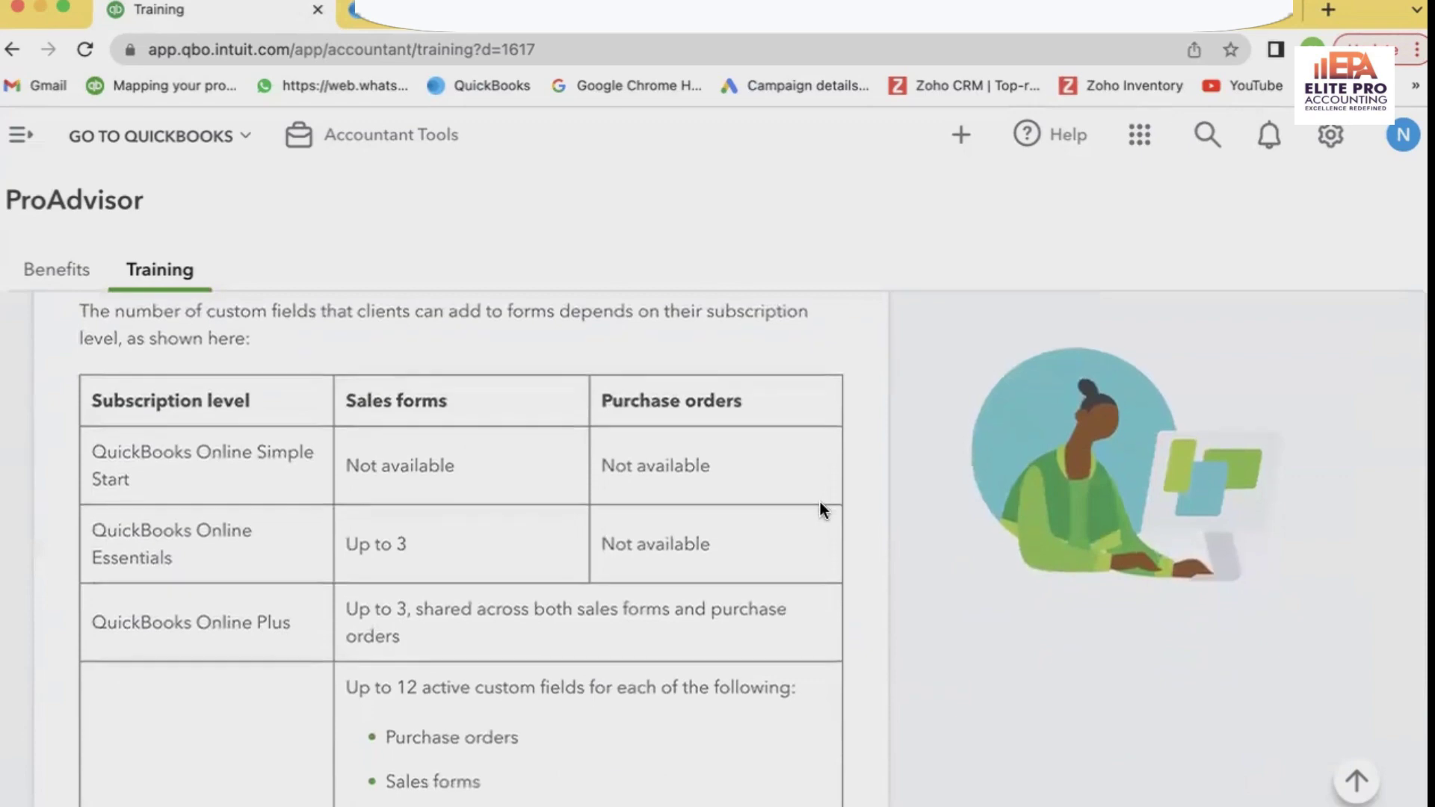
scroll(820, 503, "up", 5)
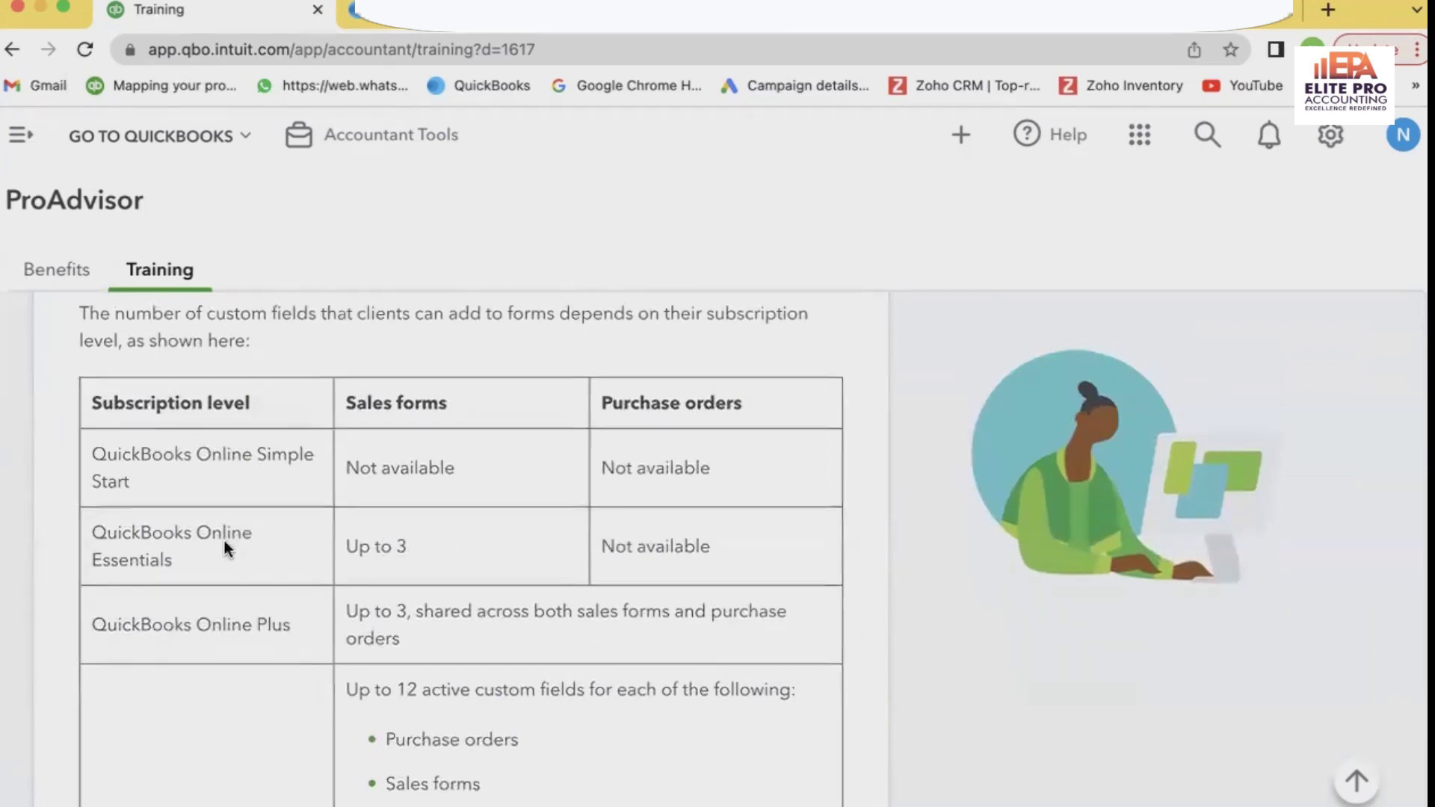
left_click_drag(178, 558, 74, 551)
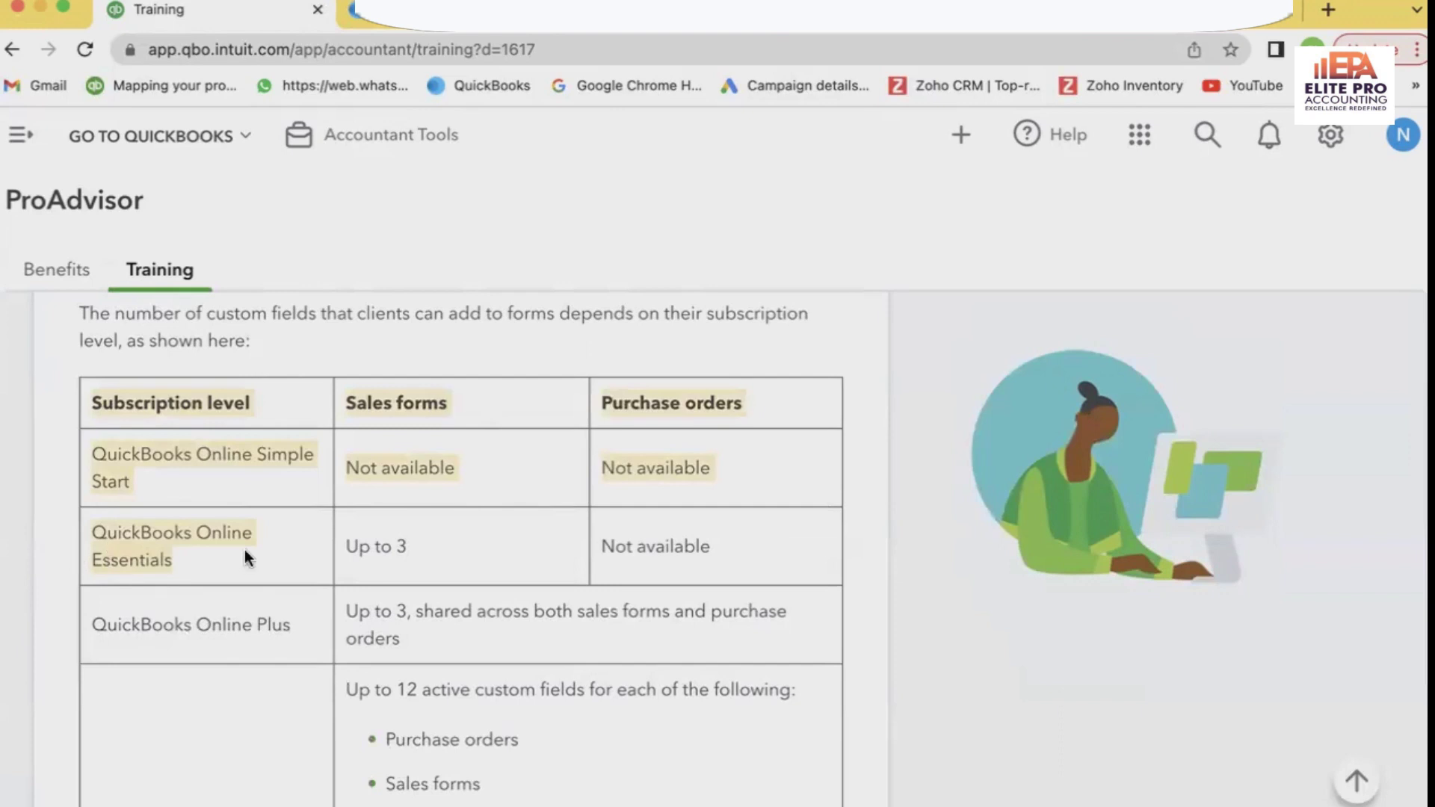
left_click(342, 542)
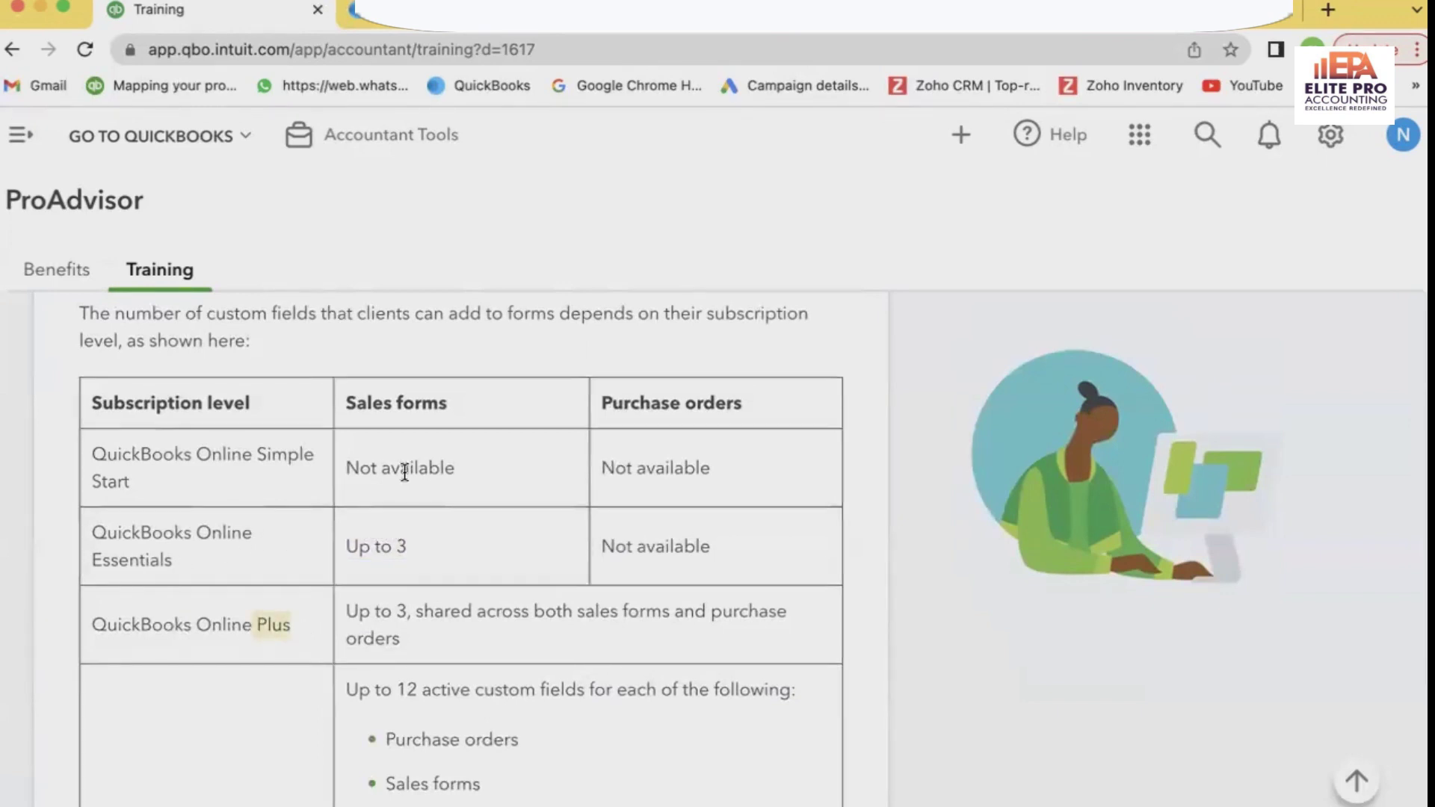
left_click_drag(409, 546, 360, 545)
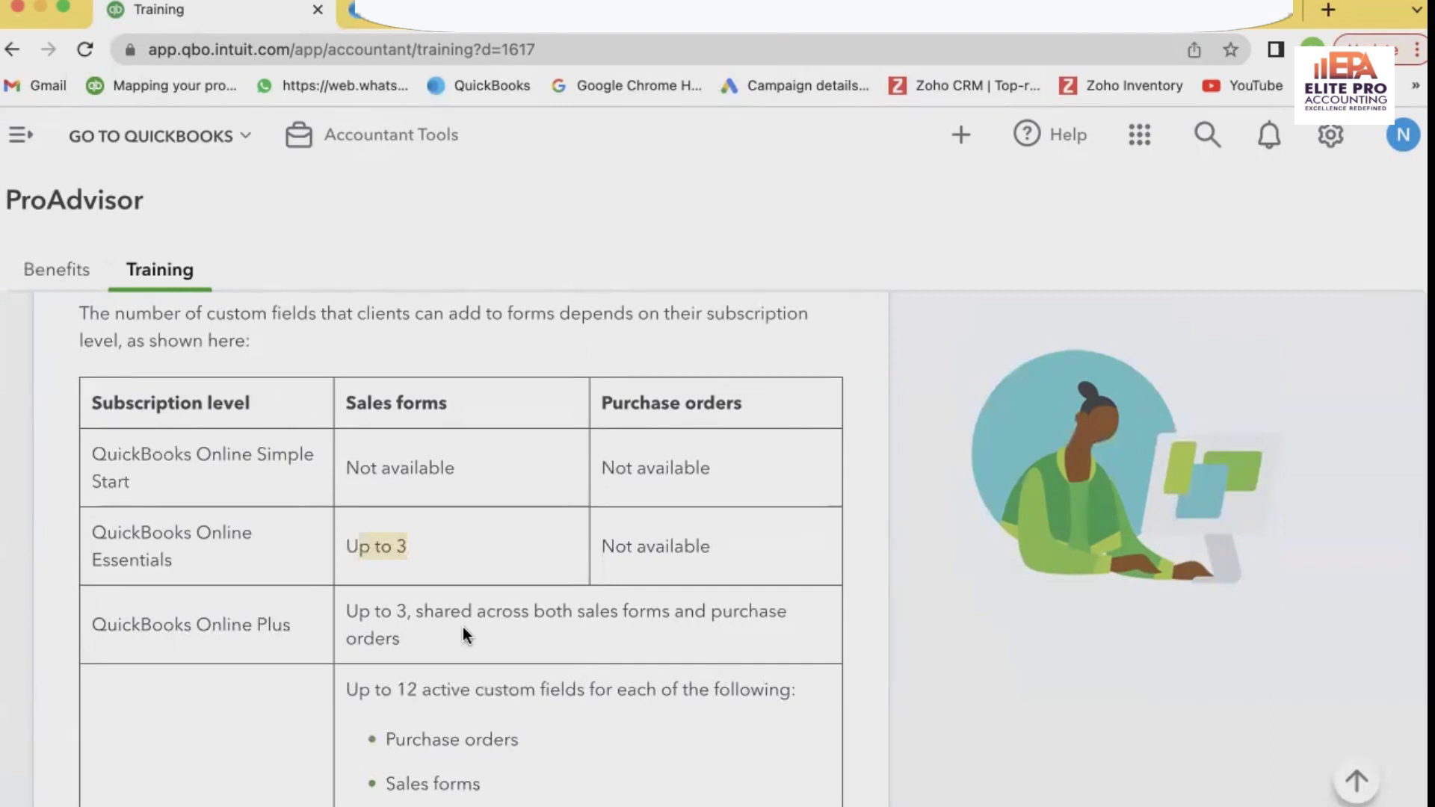
scroll(463, 628, "down", 1)
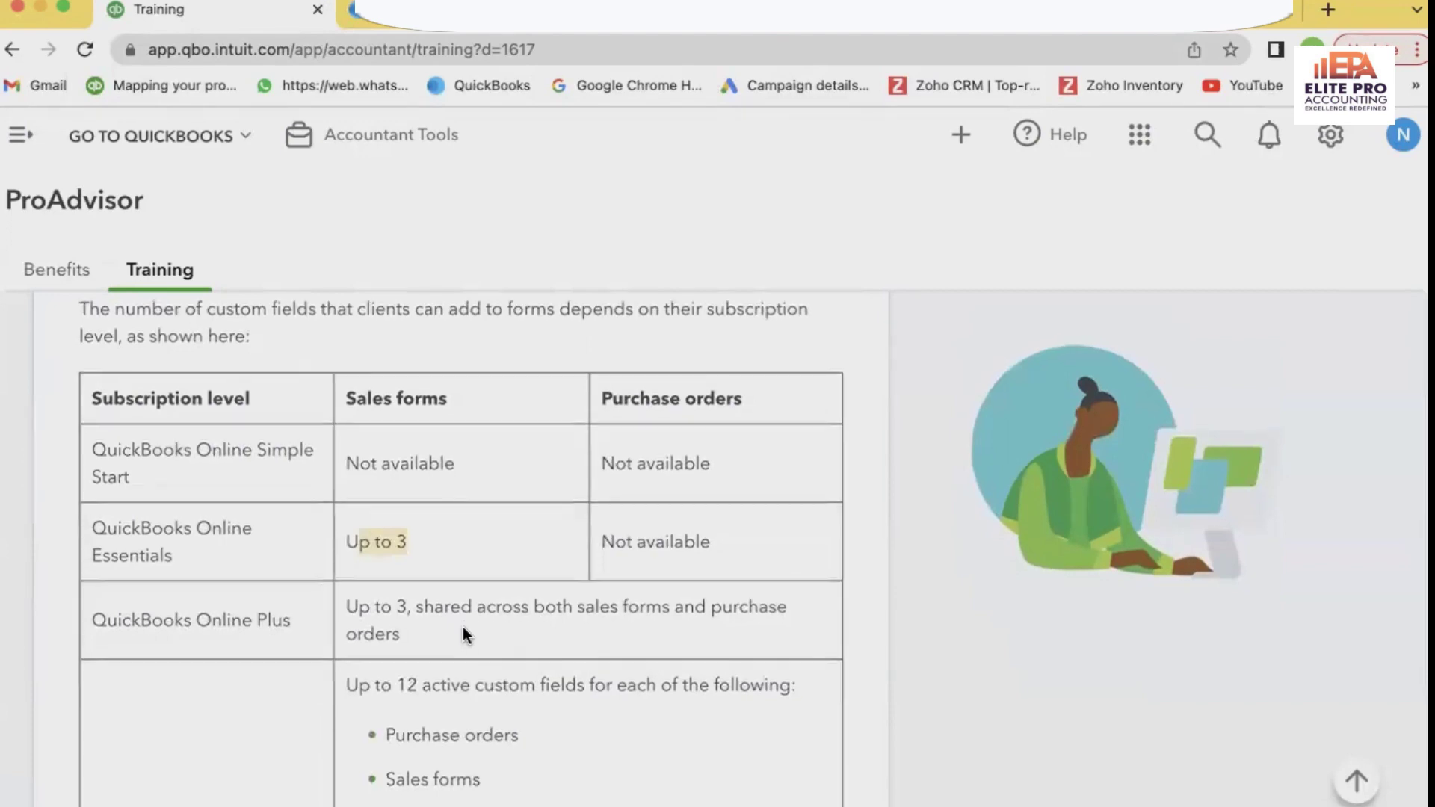
scroll(463, 628, "down", 2)
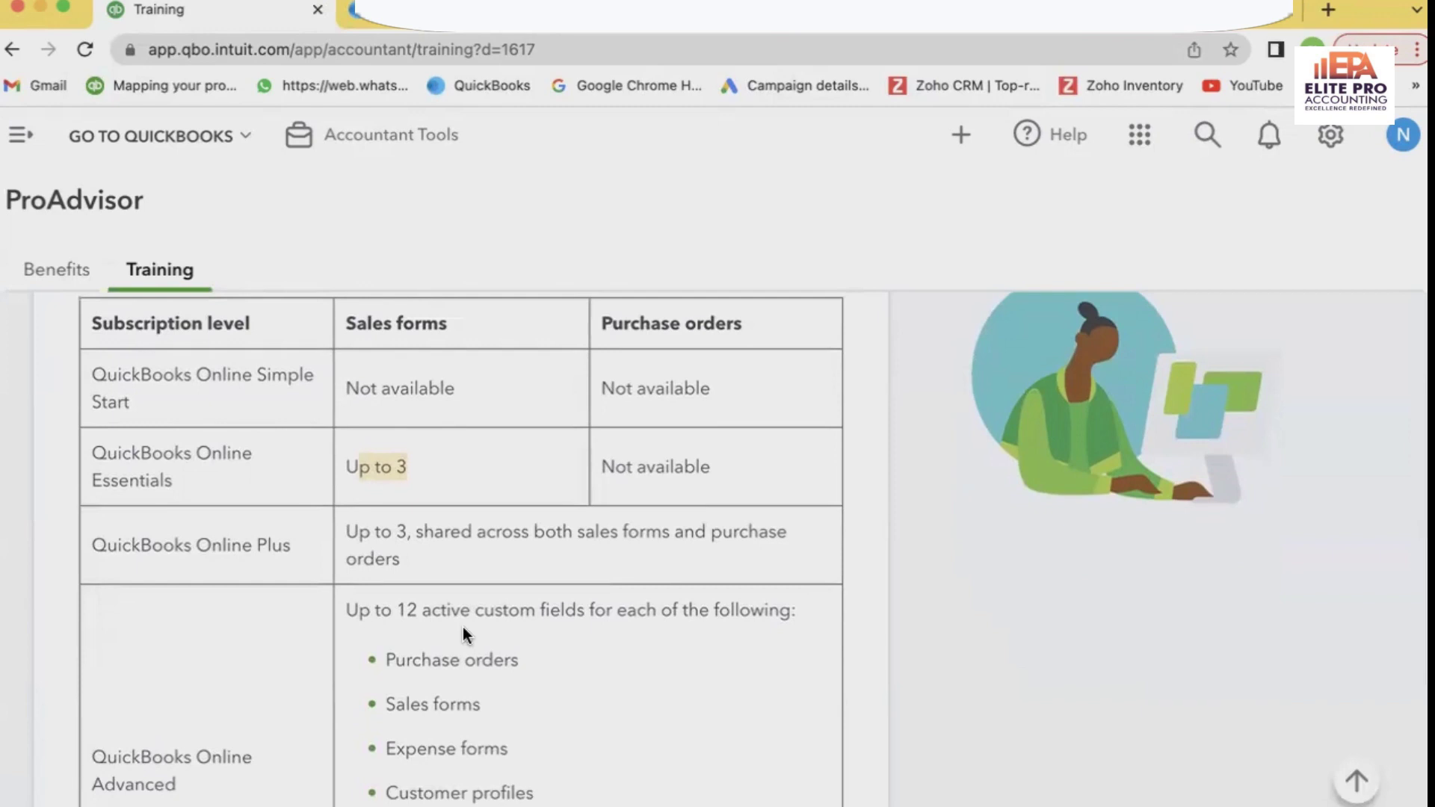
scroll(464, 626, "down", 4)
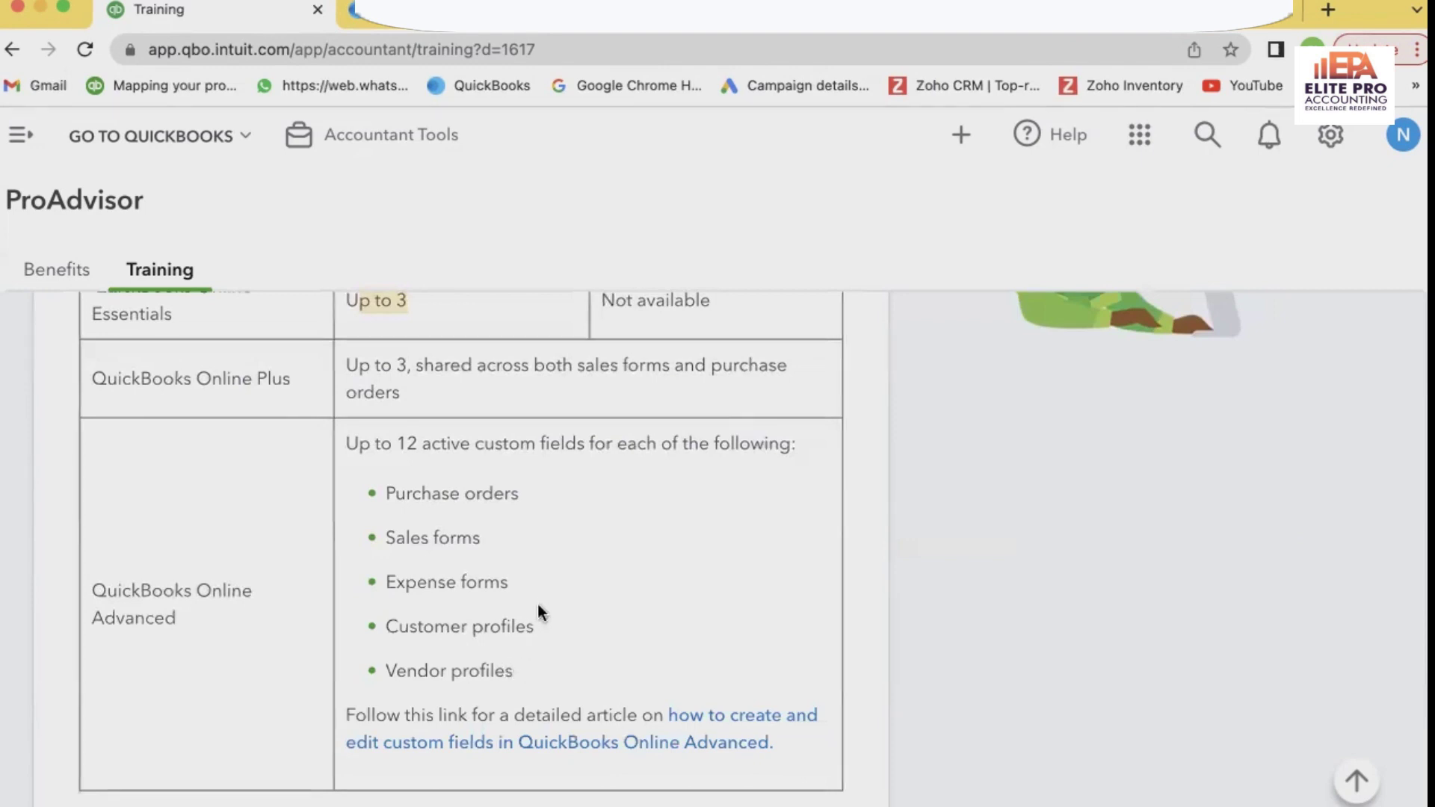
scroll(542, 609, "down", 5)
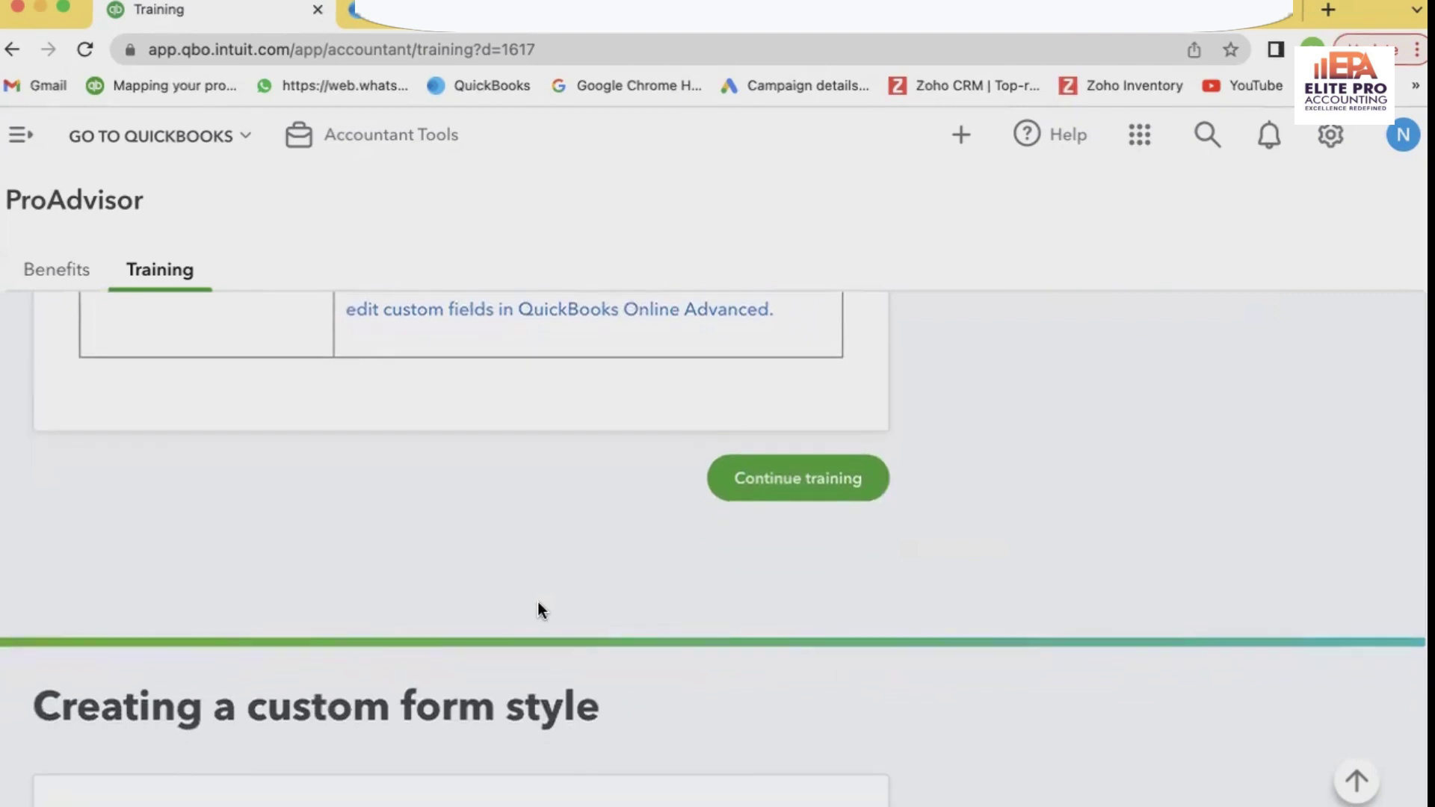
scroll(538, 603, "up", 6)
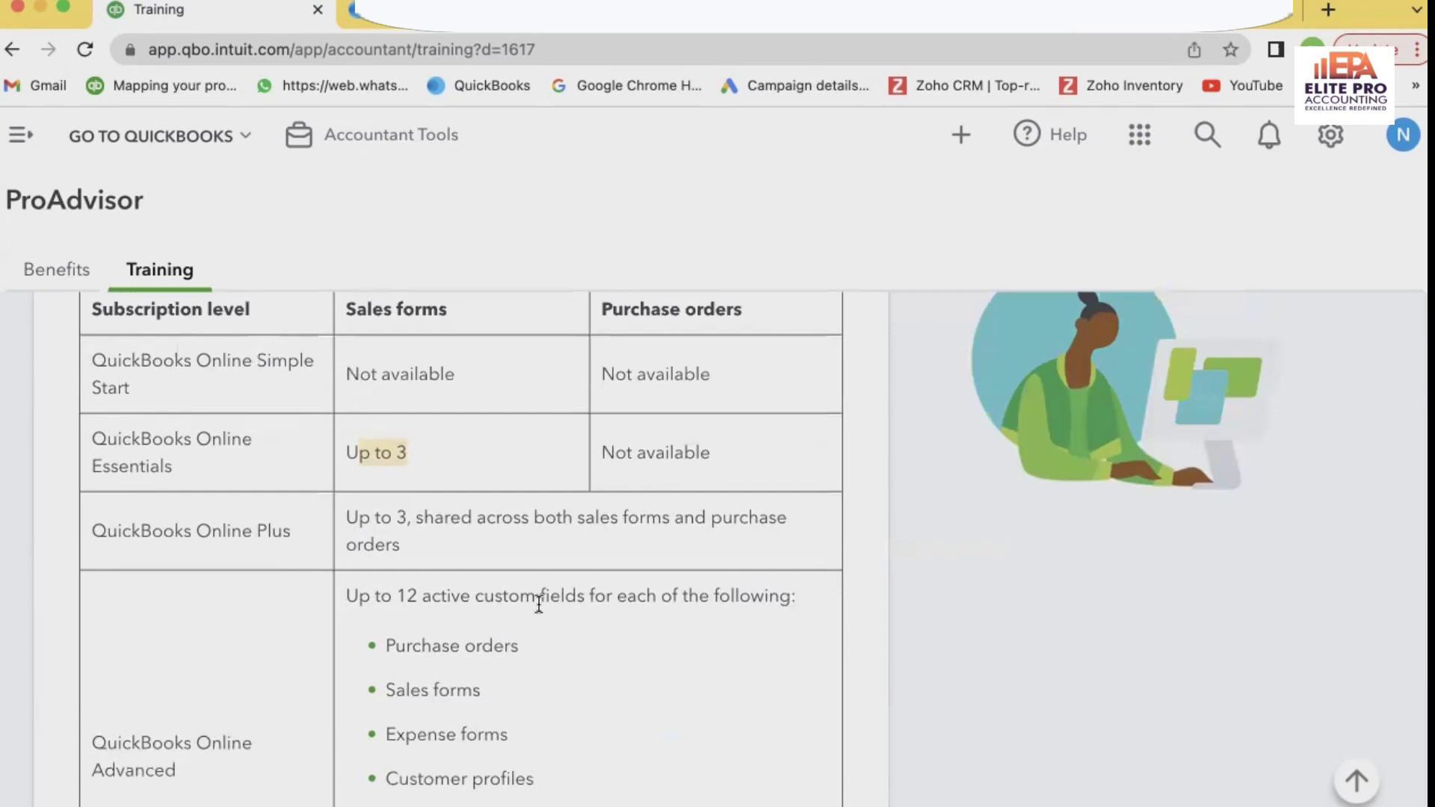
scroll(539, 604, "up", 12)
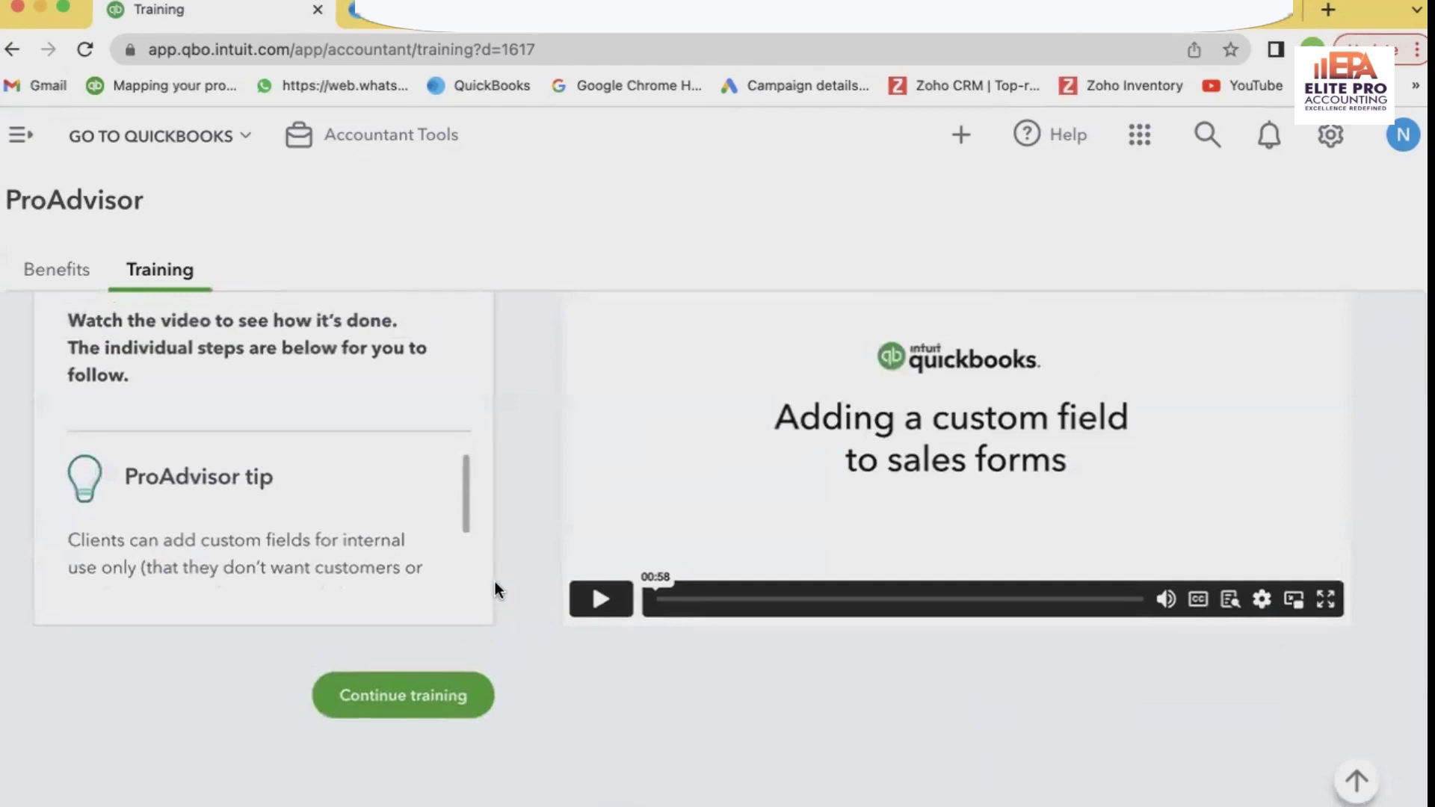
scroll(494, 583, "up", 3)
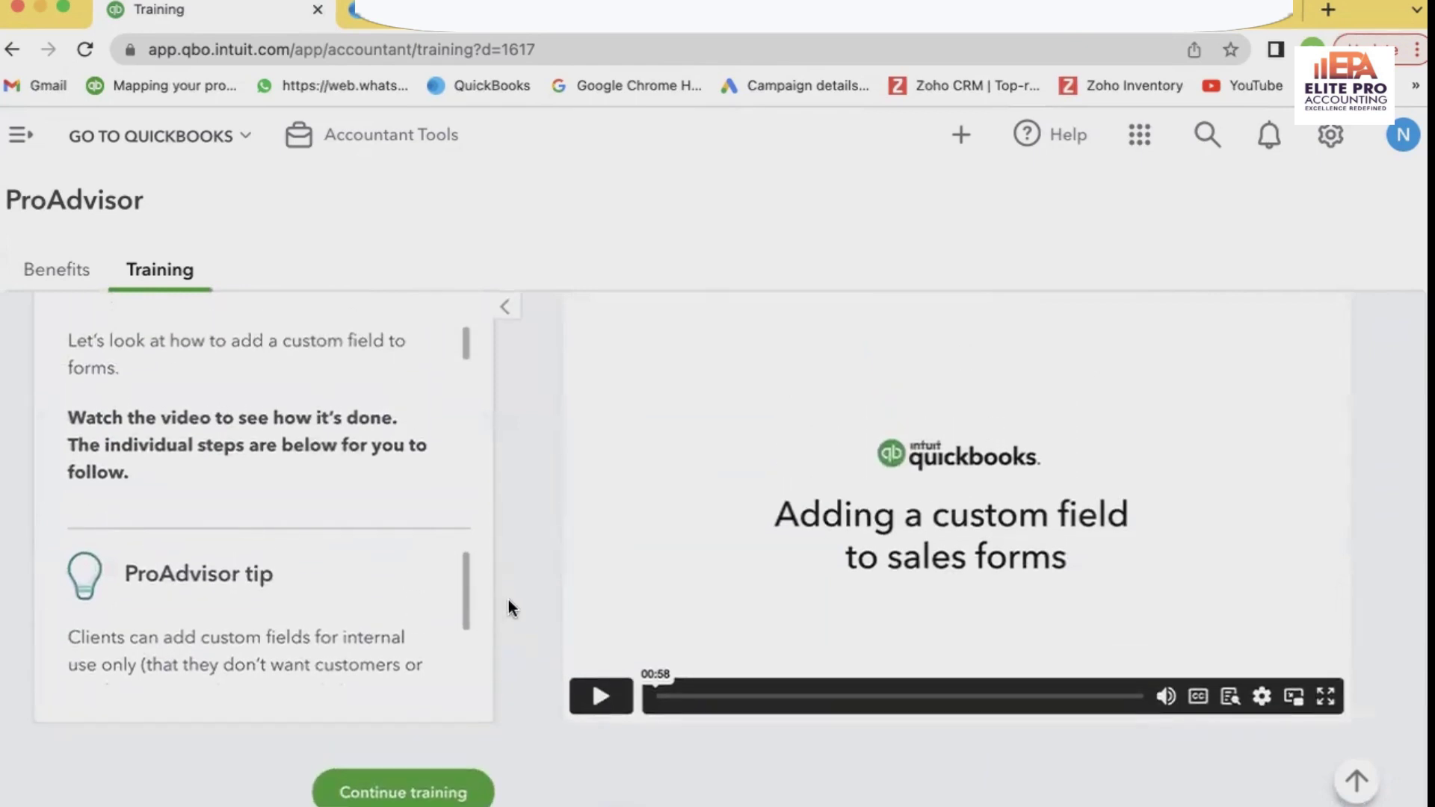
scroll(509, 606, "up", 3)
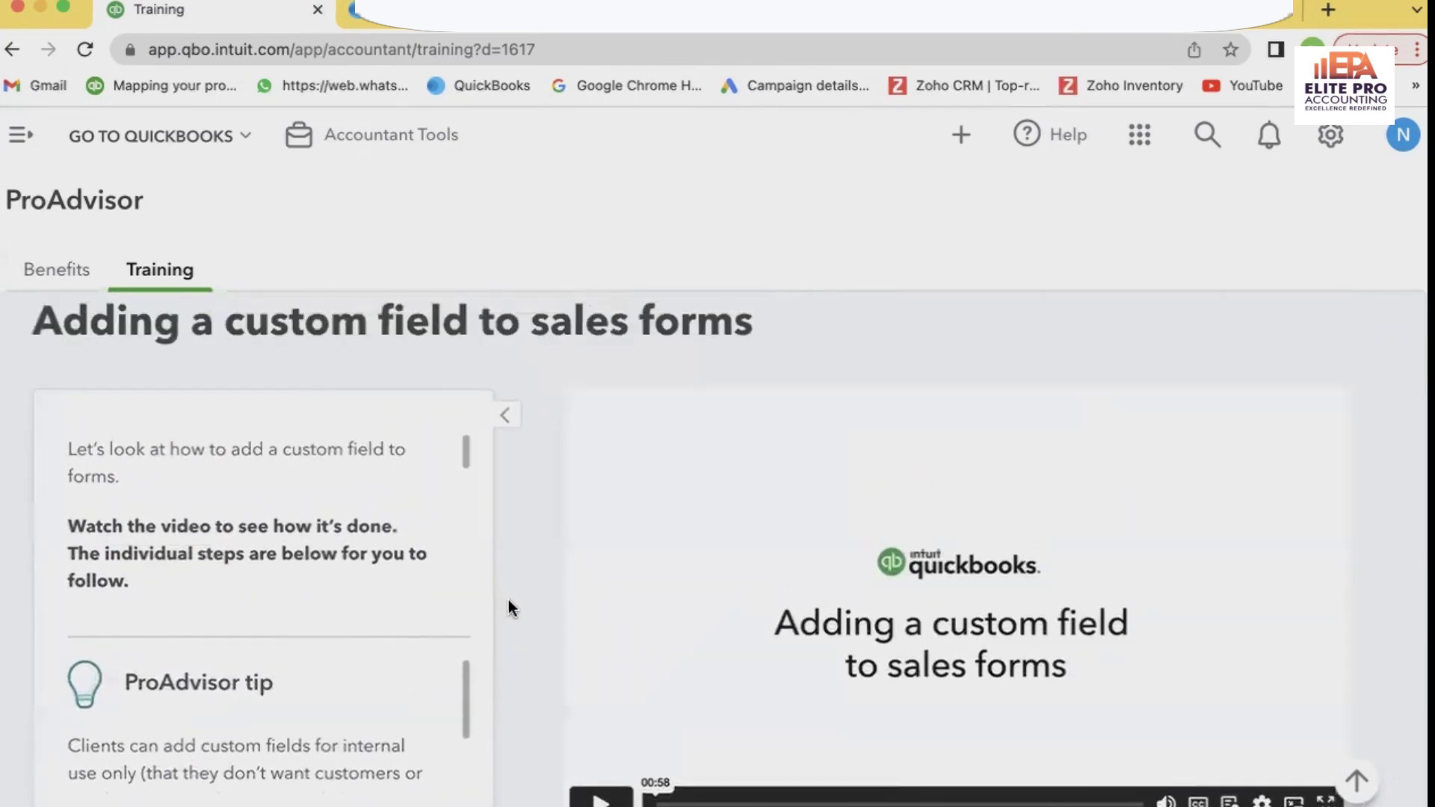
scroll(508, 600, "up", 20)
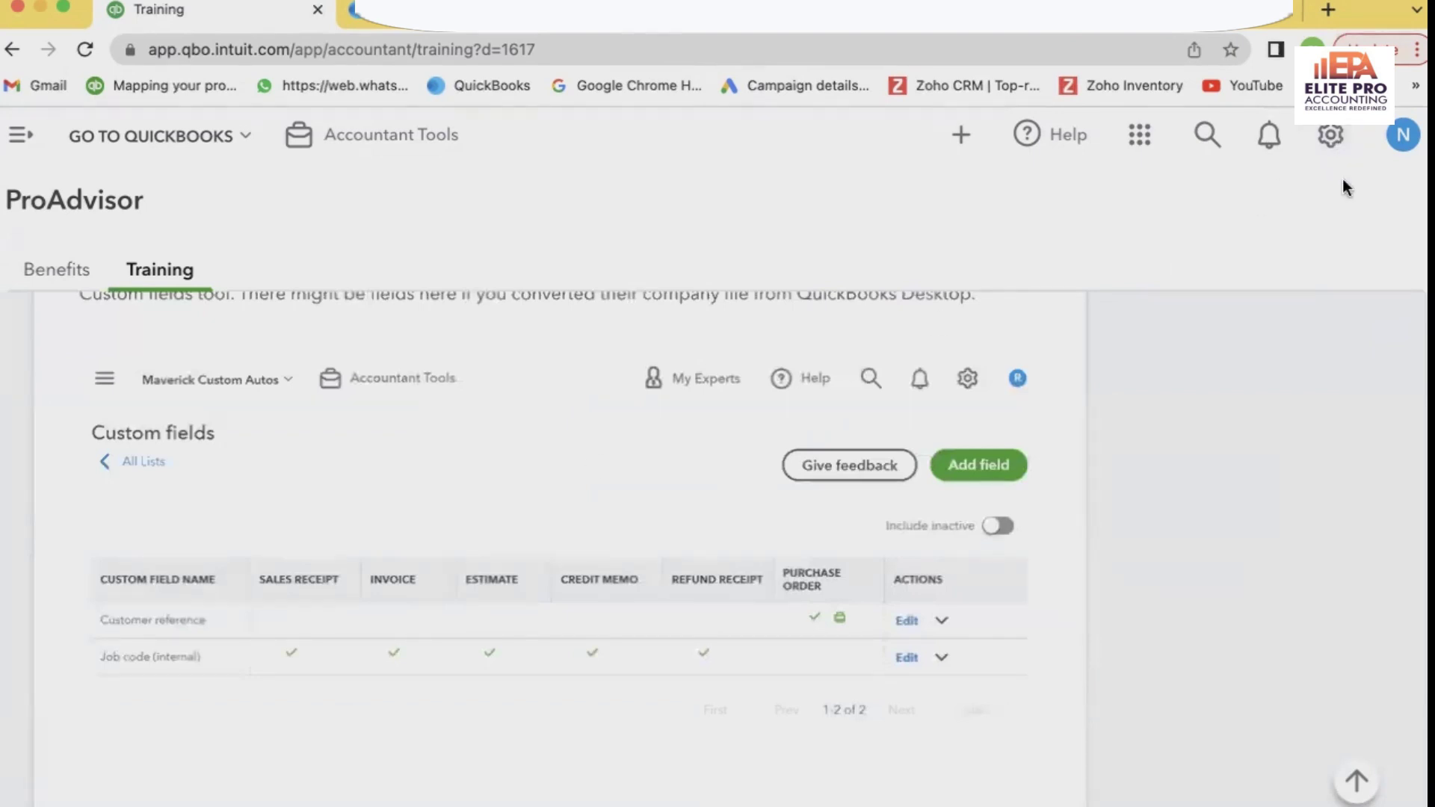
Step: Open the company's Custom fields list and start a new custom field named PO Number with the Number data type
left_click(1331, 142)
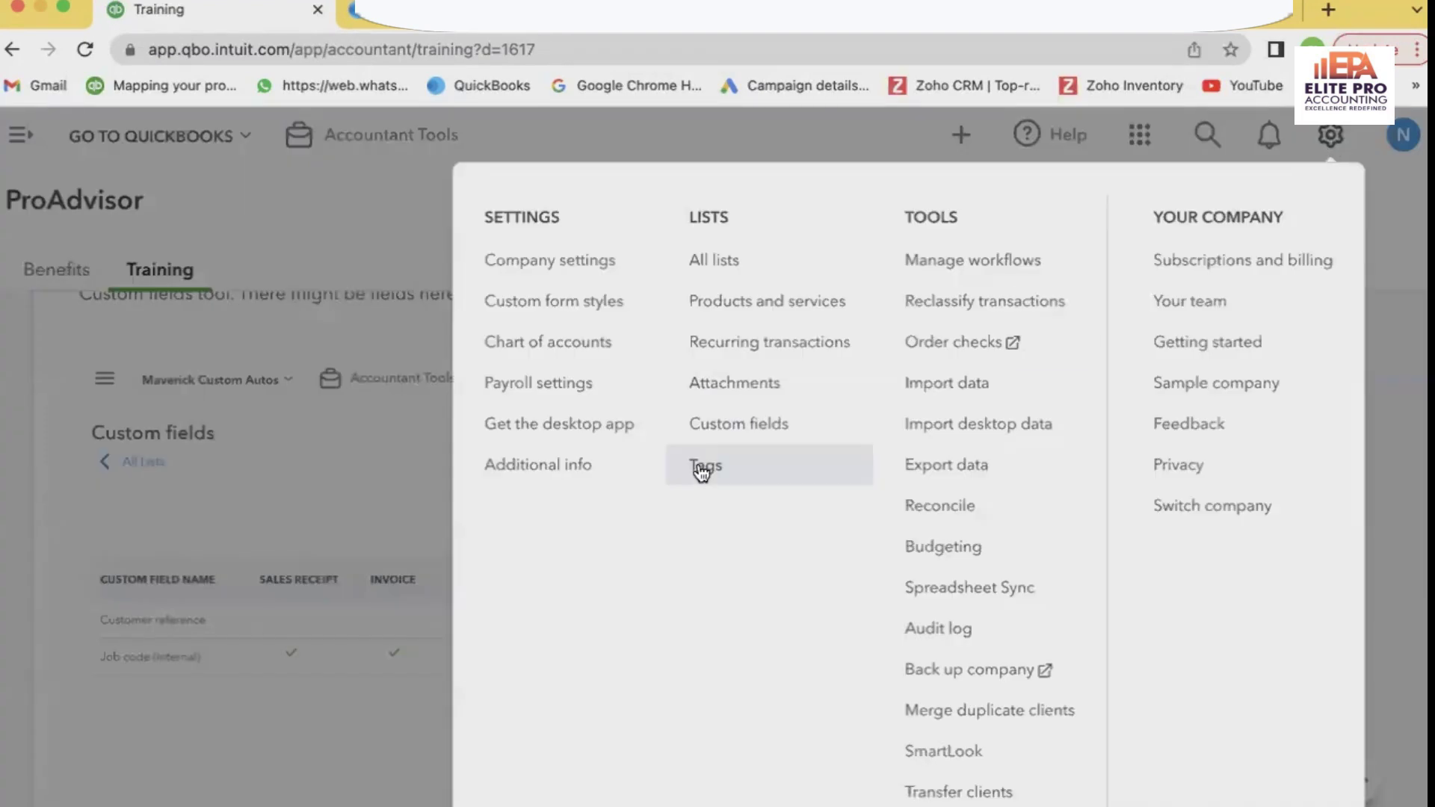
left_click(736, 443)
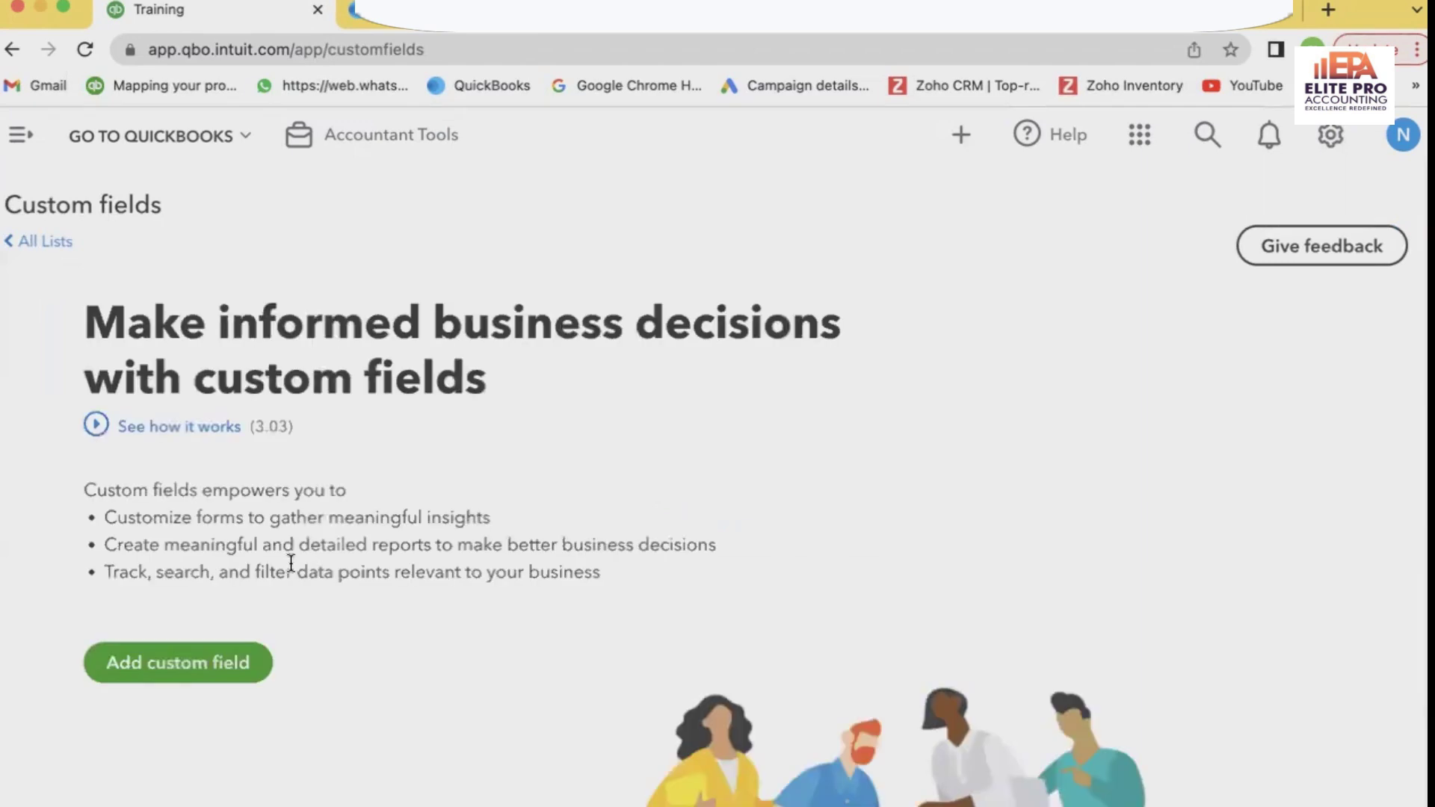
left_click(172, 652)
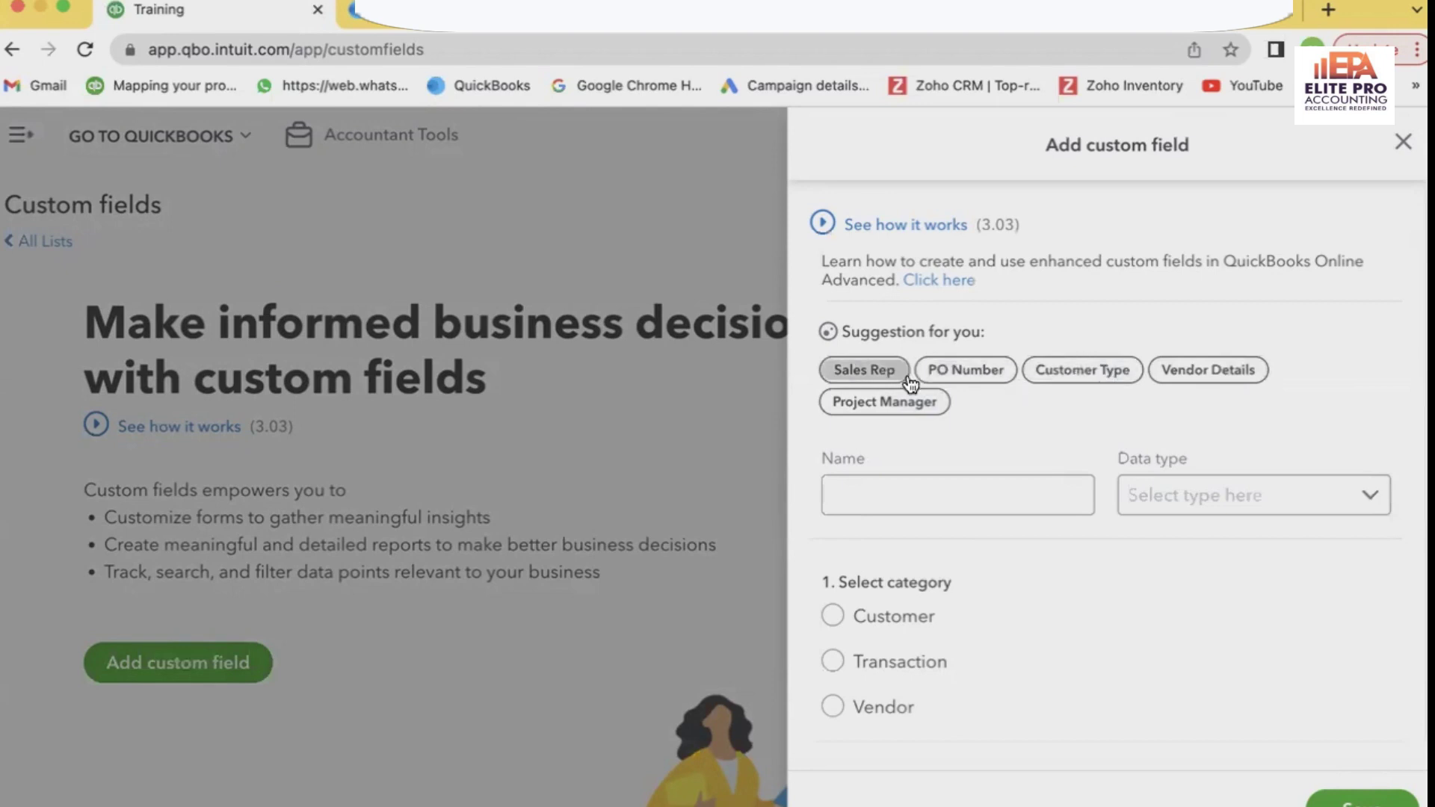
left_click(945, 490)
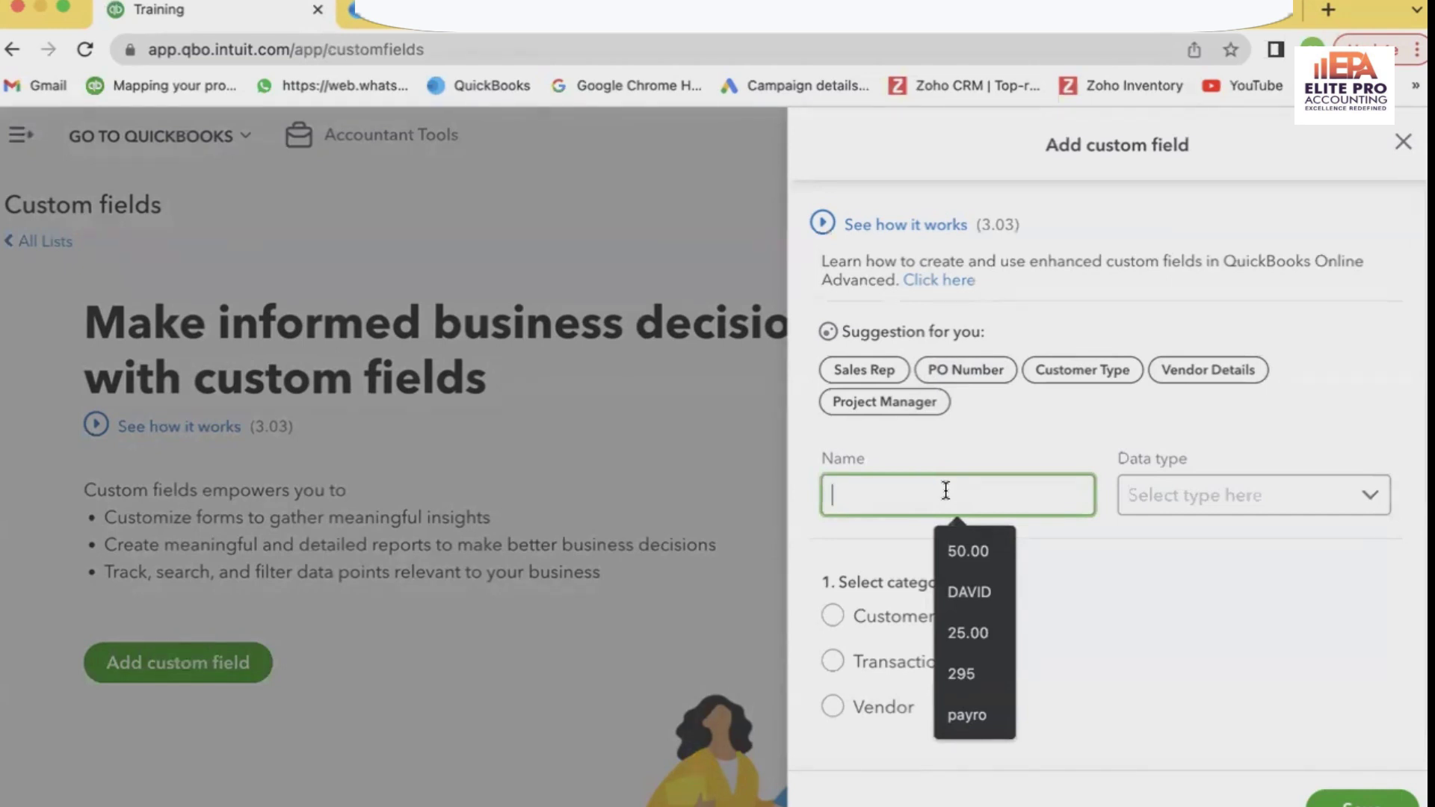
type("P")
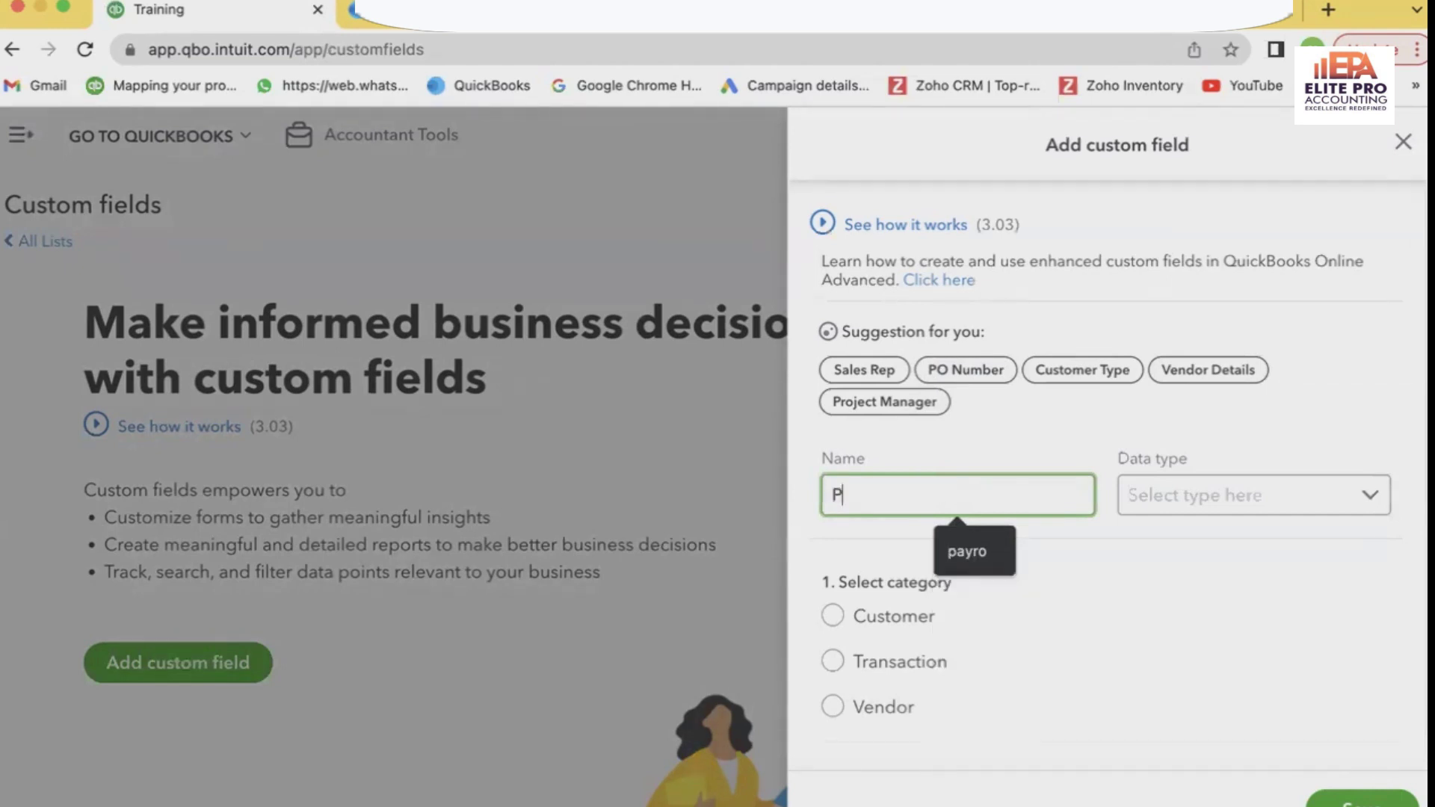
type("O Number")
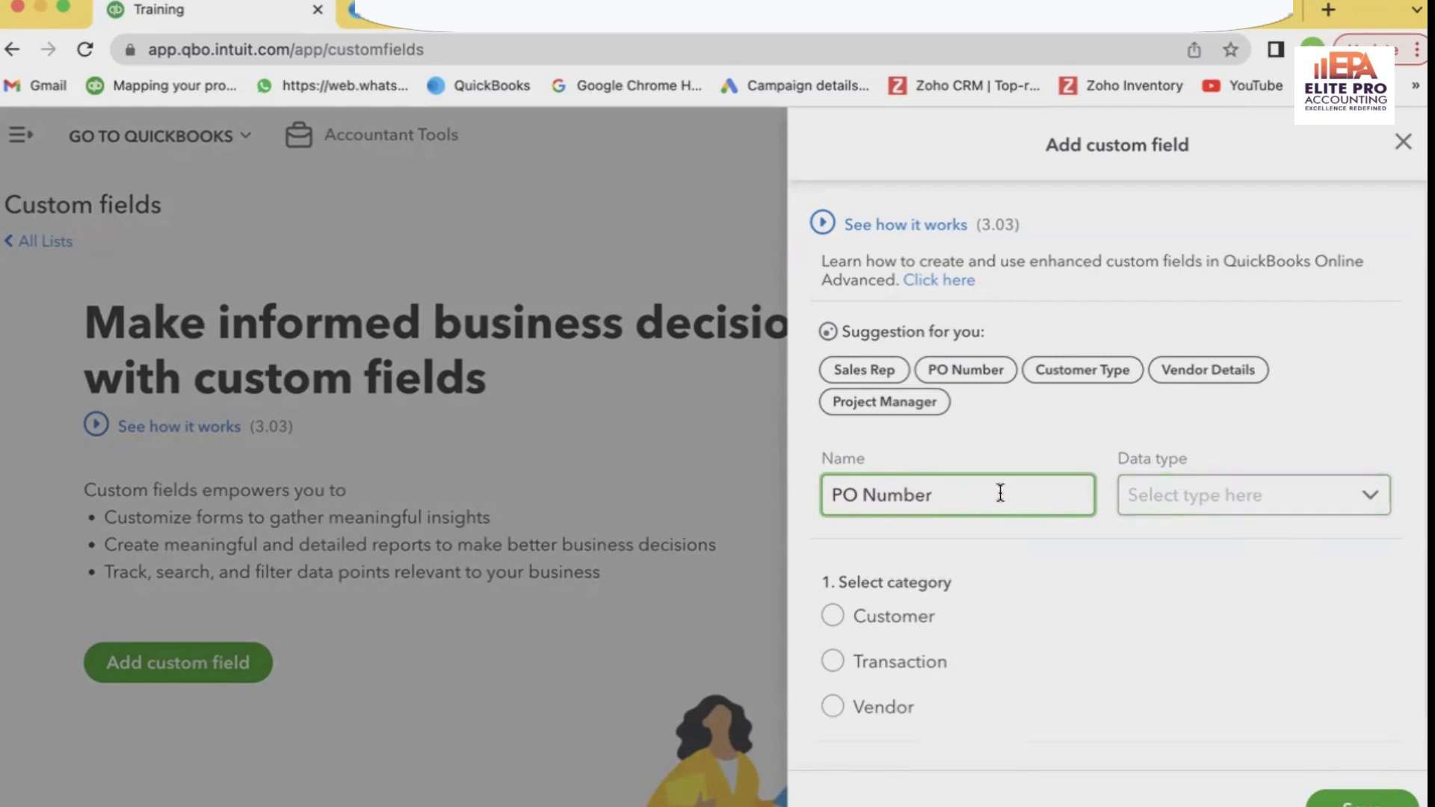
left_click(1198, 505)
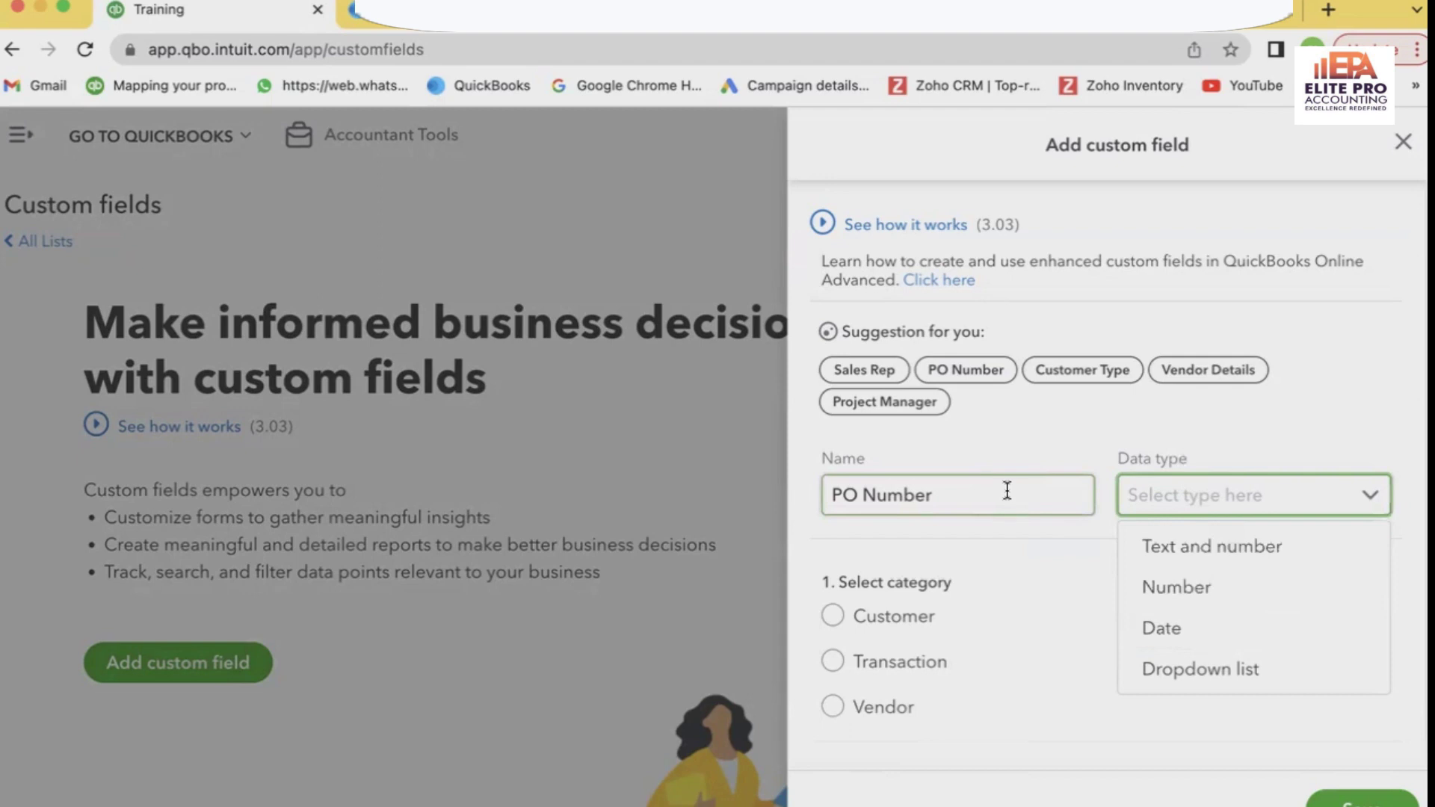
left_click(1192, 593)
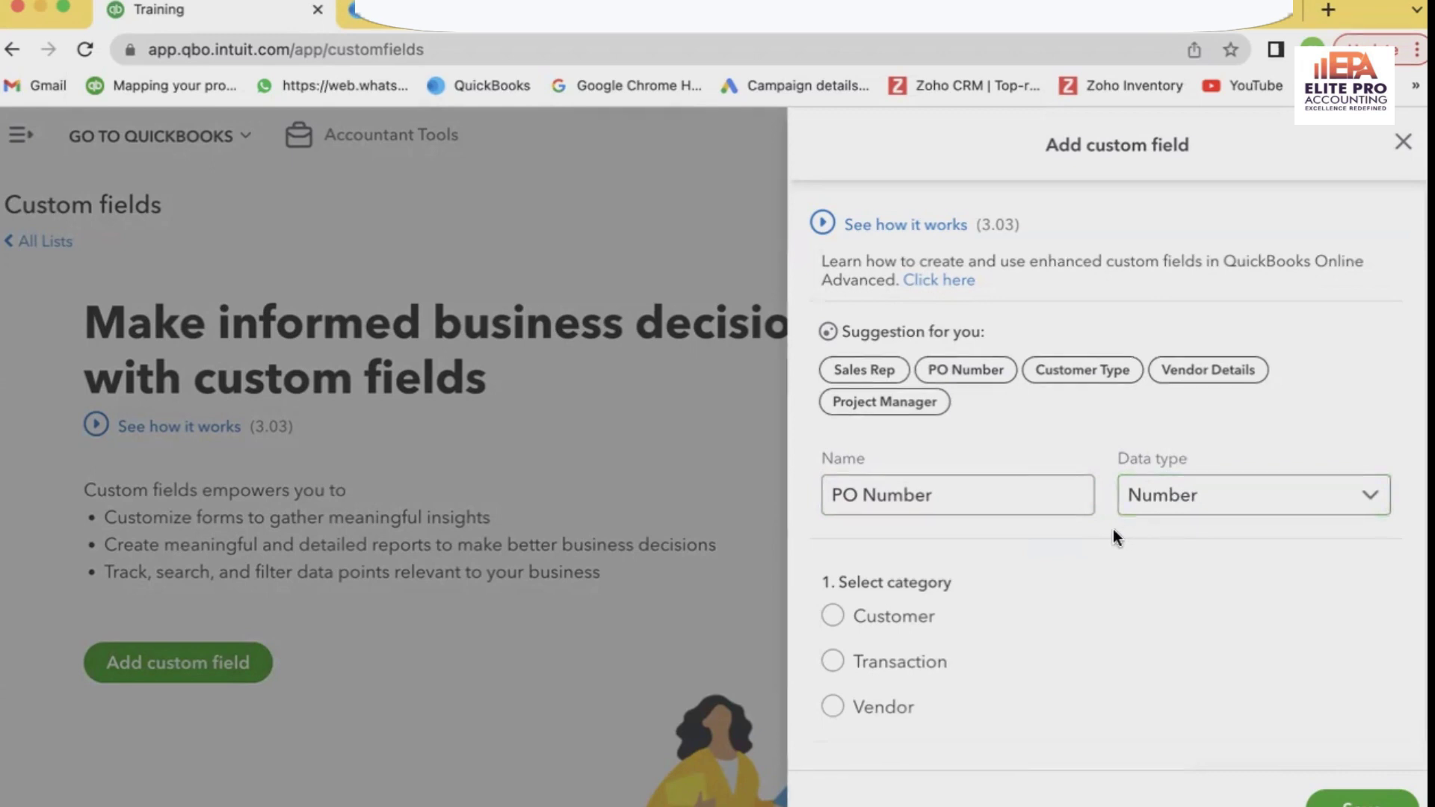
scroll(967, 578, "down", 1)
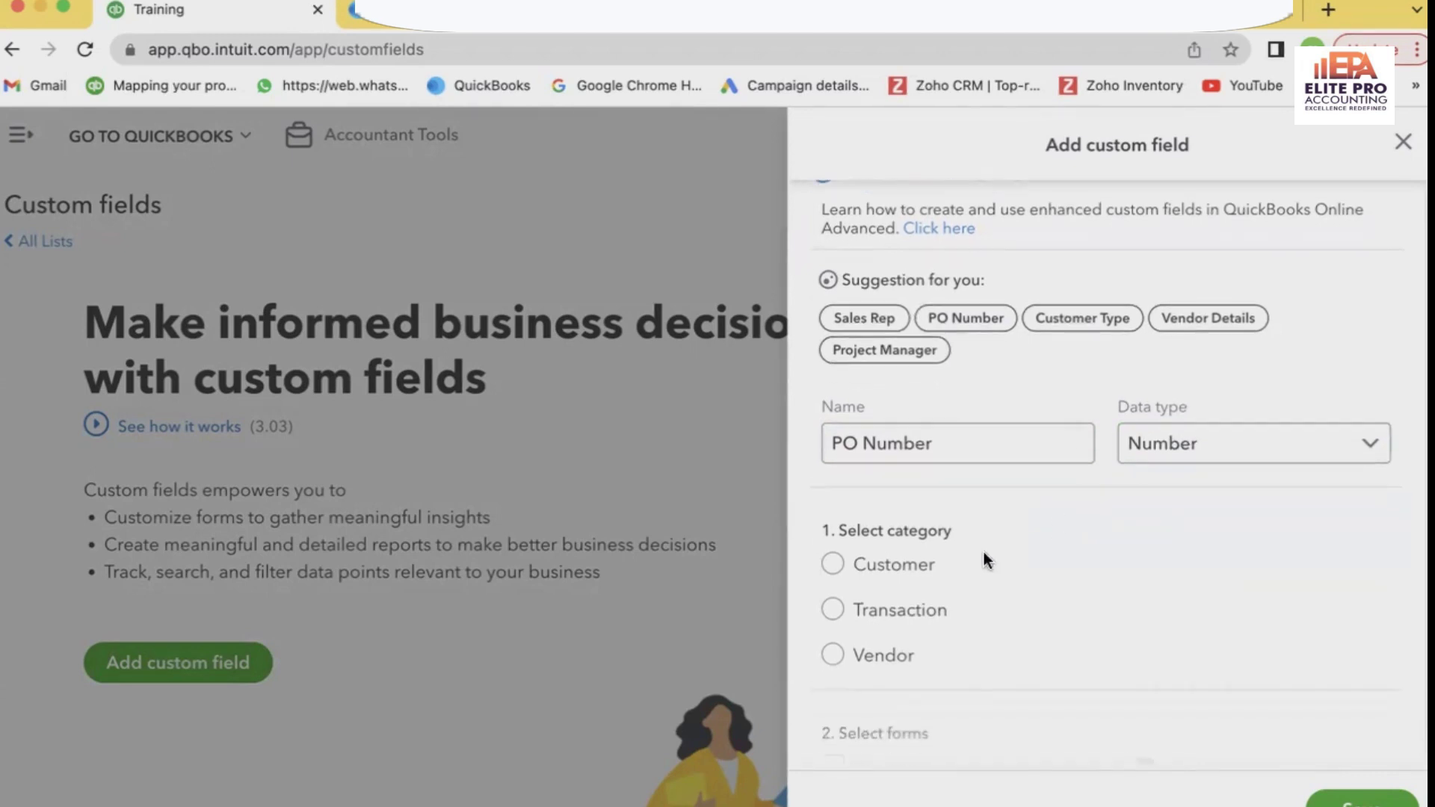
scroll(975, 540, "down", 1)
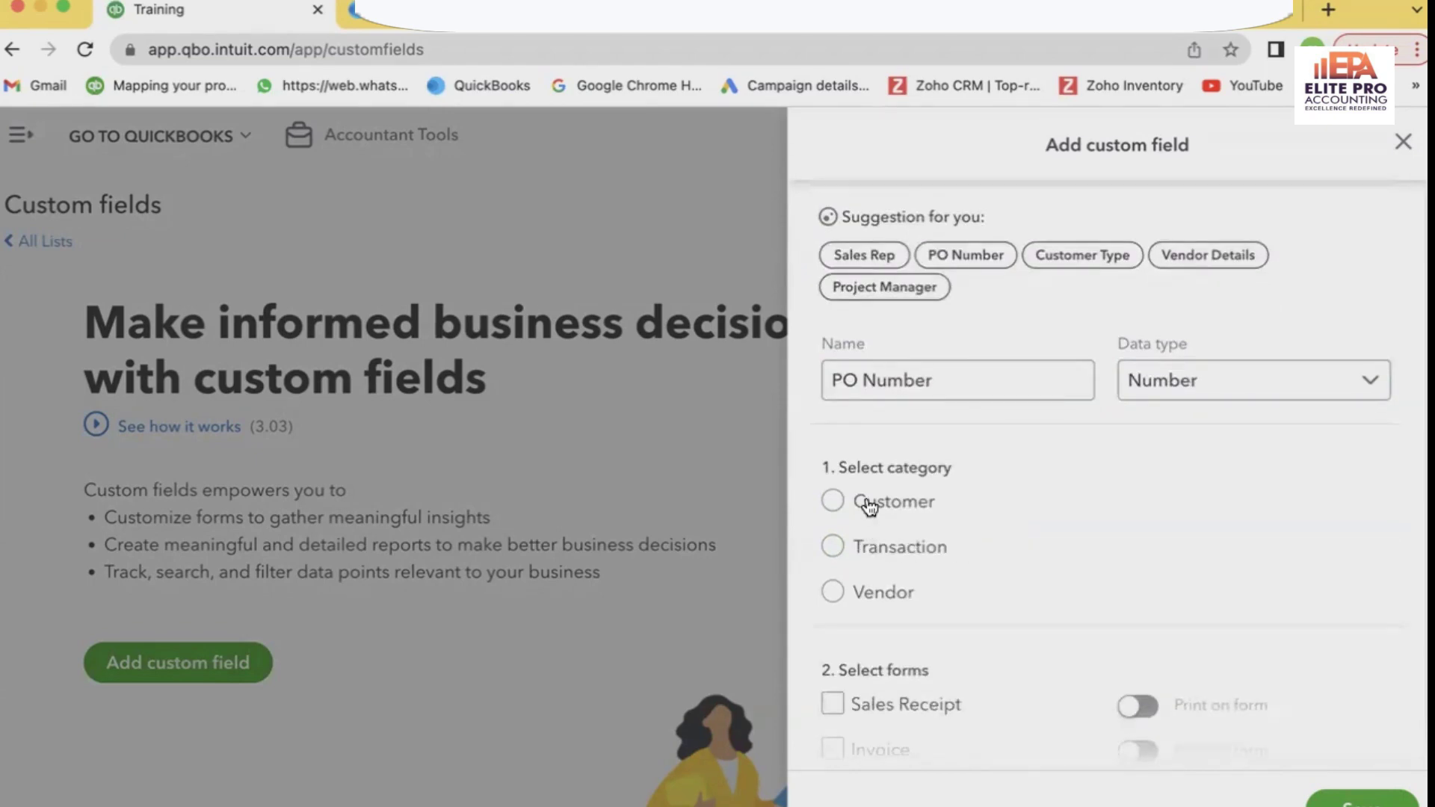
left_click(872, 596)
scroll(1057, 609, "down", 5)
scroll(1057, 609, "up", 5)
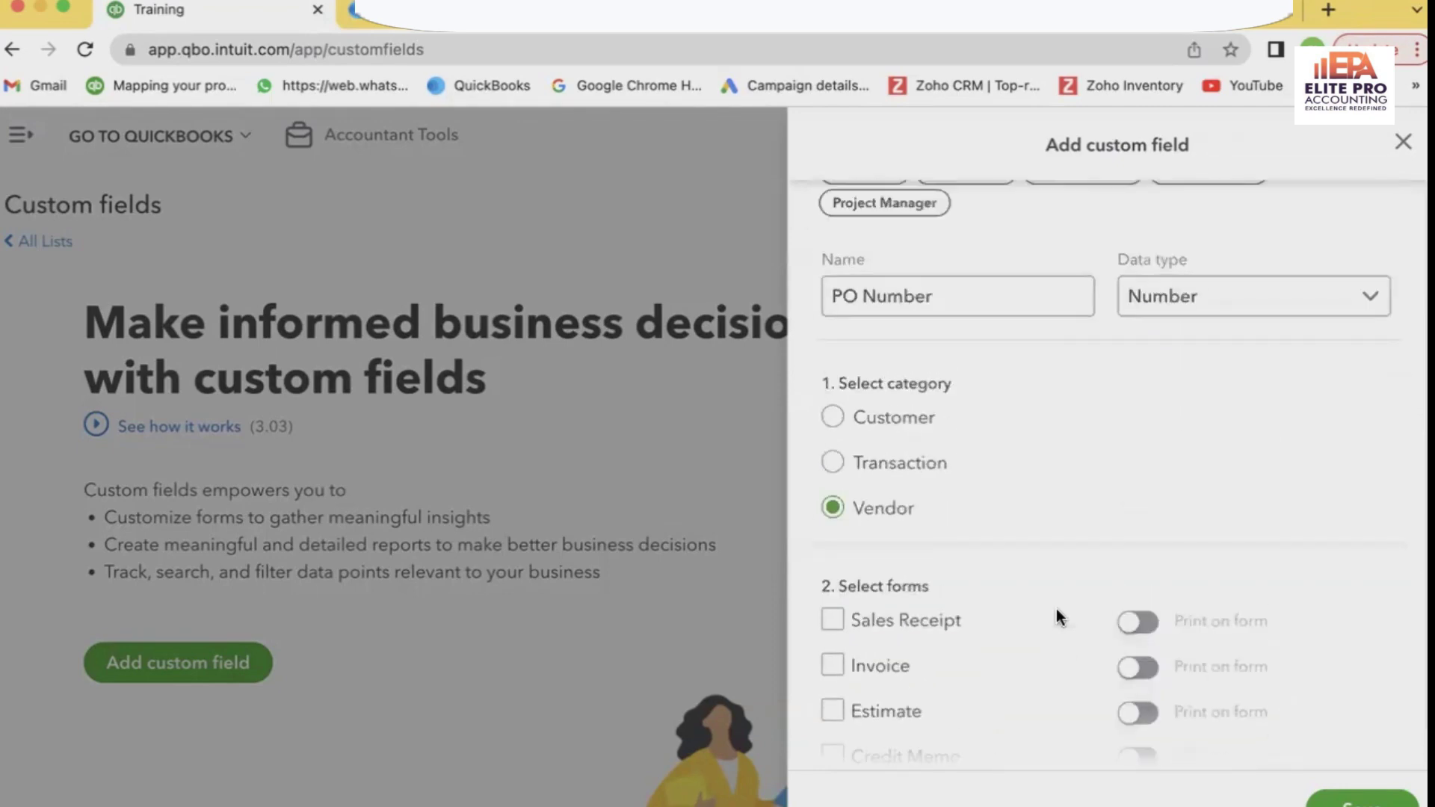
Step: Assign the PO Number custom field to the Customer category
left_click(863, 487)
scroll(929, 596, "down", 3)
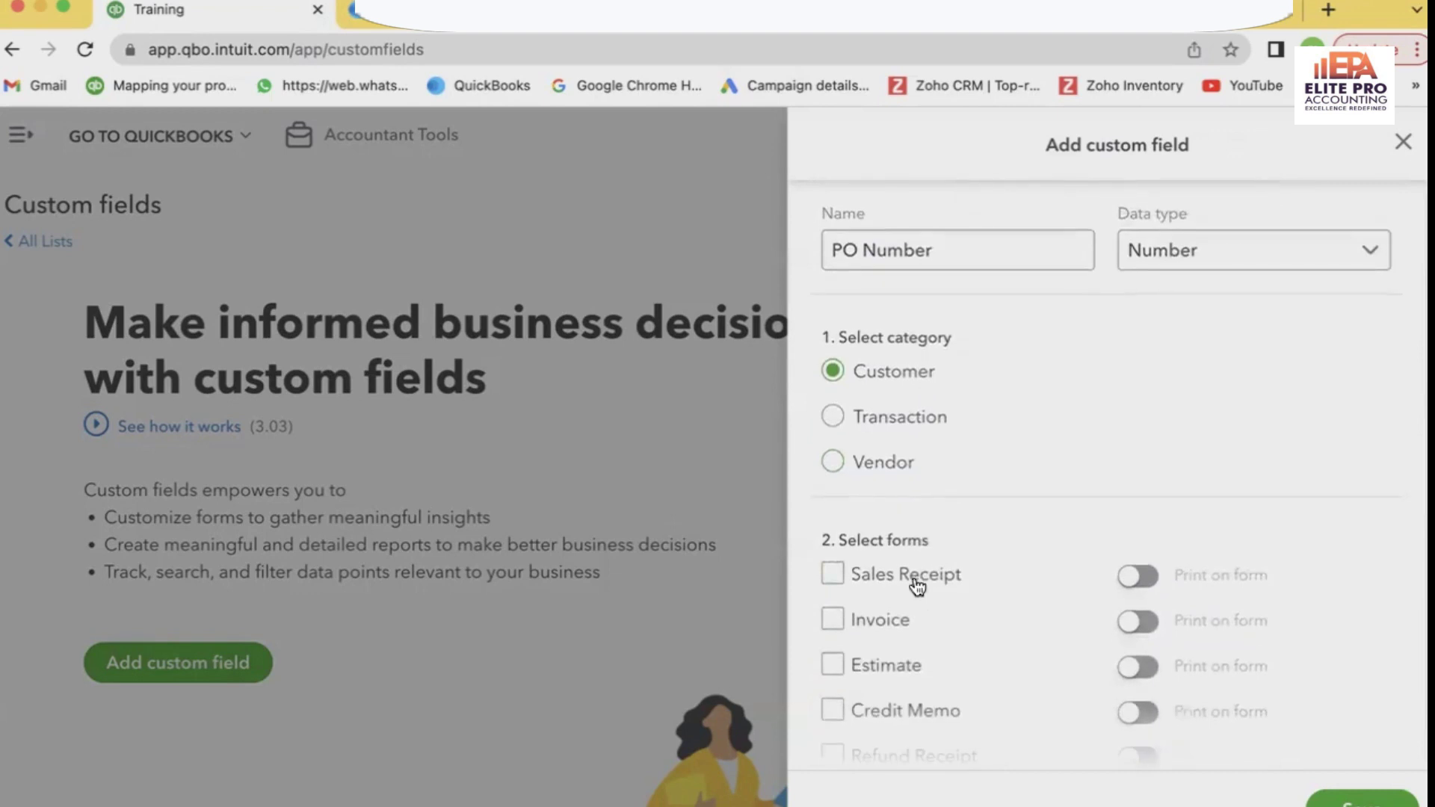
scroll(916, 583, "down", 2)
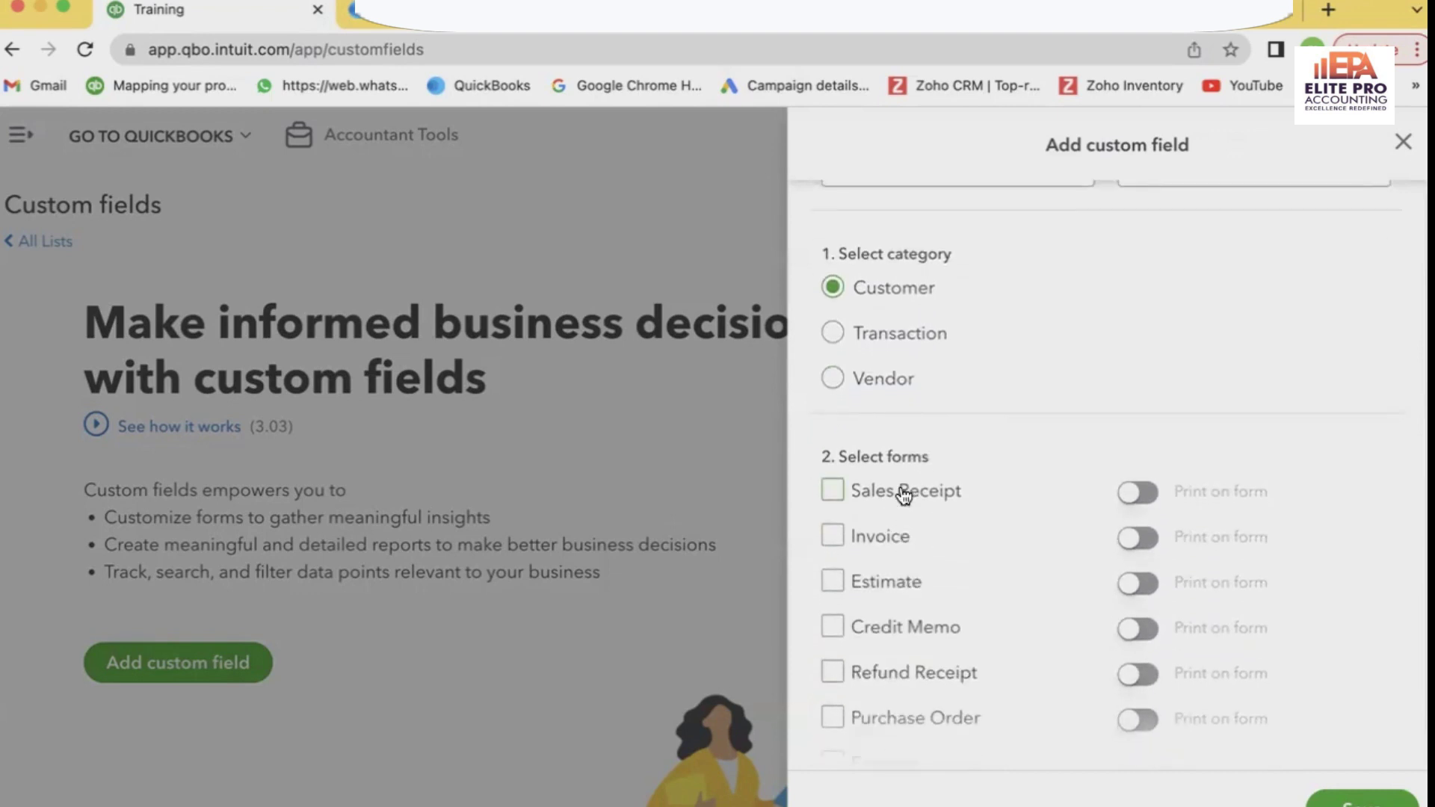
Step: Include and print the PO Number field on sales receipts, invoices, estimates, credit memos, refund receipts and purchase orders, and save the field
scroll(953, 531, "down", 1)
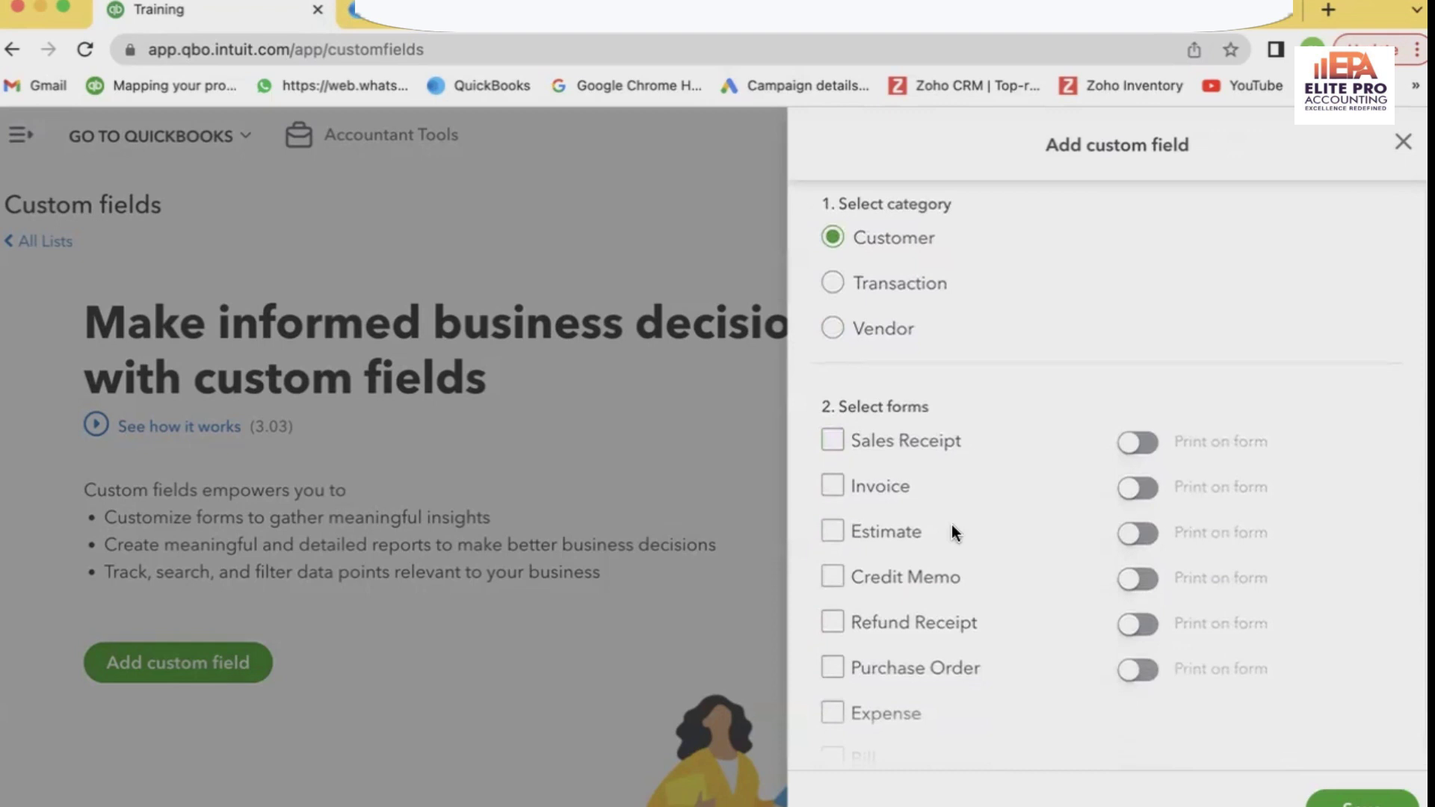
left_click(1154, 442)
left_click(1152, 487)
left_click(1151, 533)
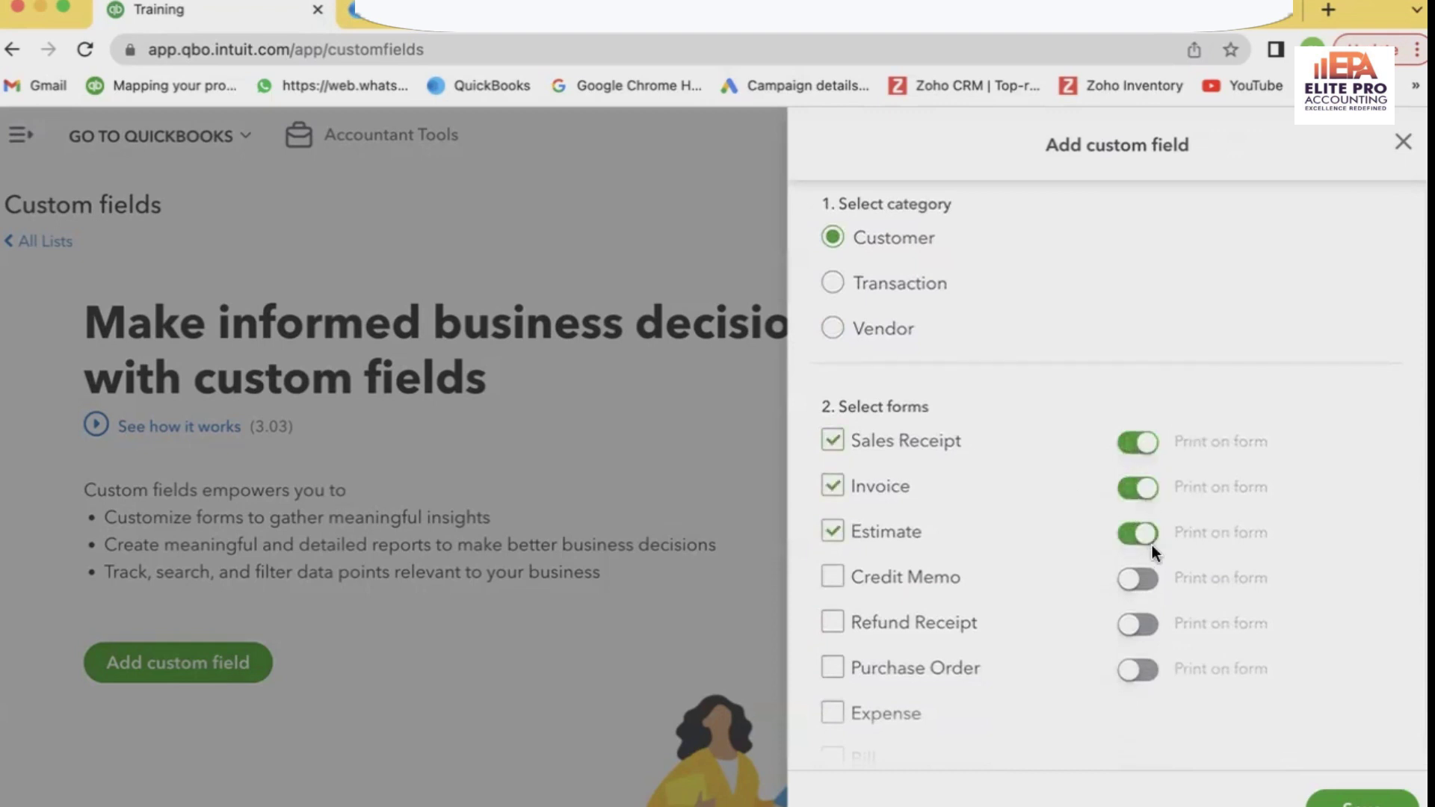
left_click(1147, 588)
left_click(1149, 631)
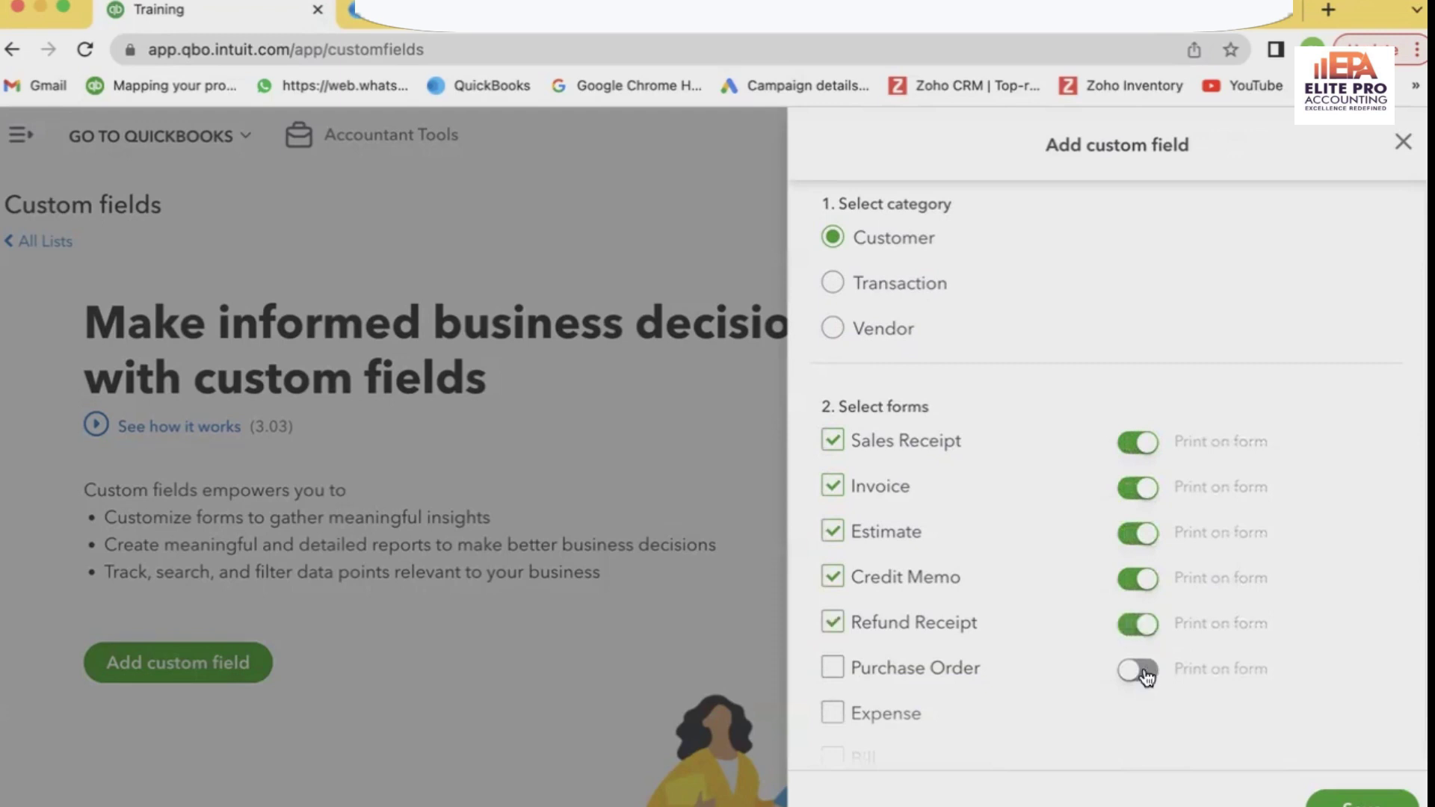
left_click(1146, 672)
scroll(1102, 455, "down", 3)
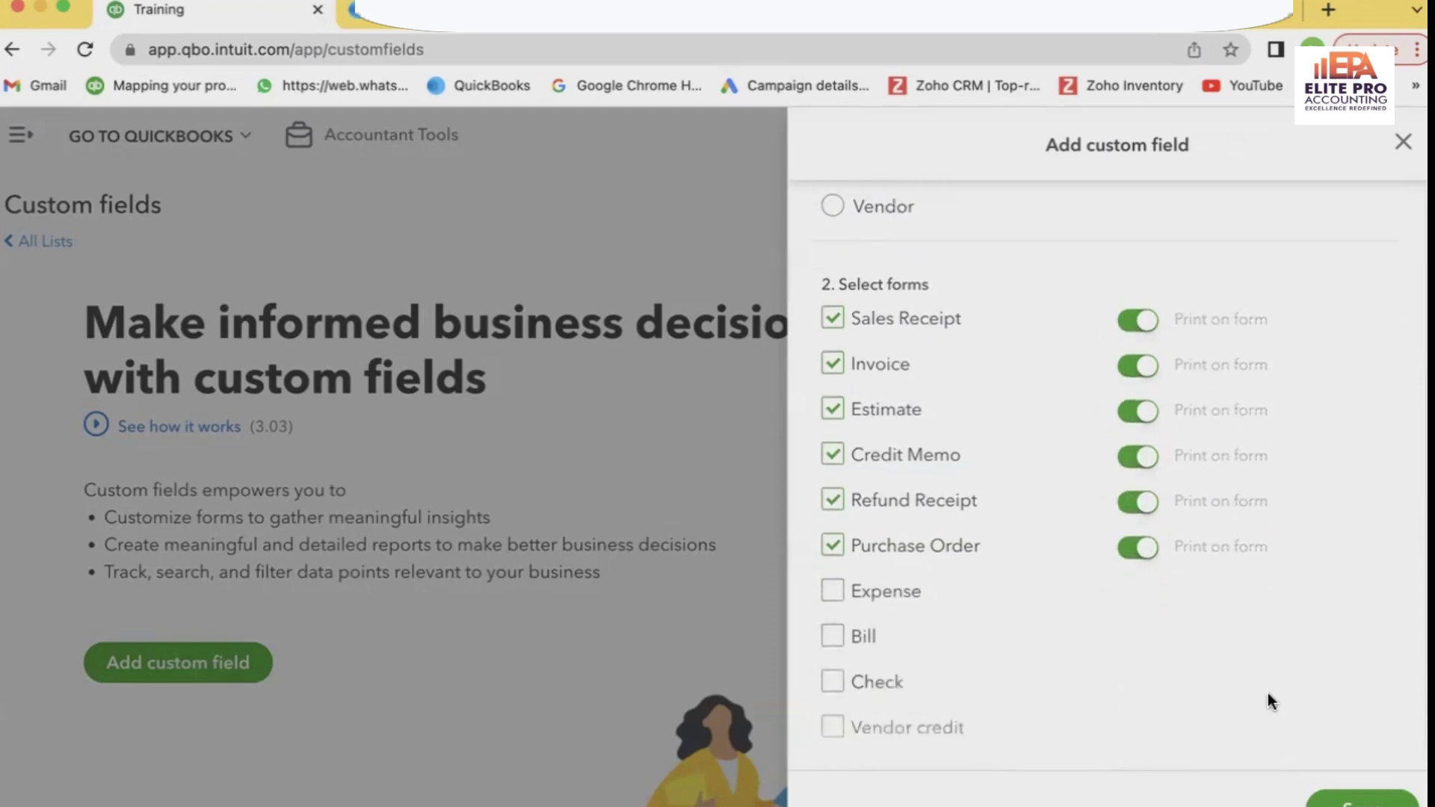
scroll(1286, 732, "down", 2)
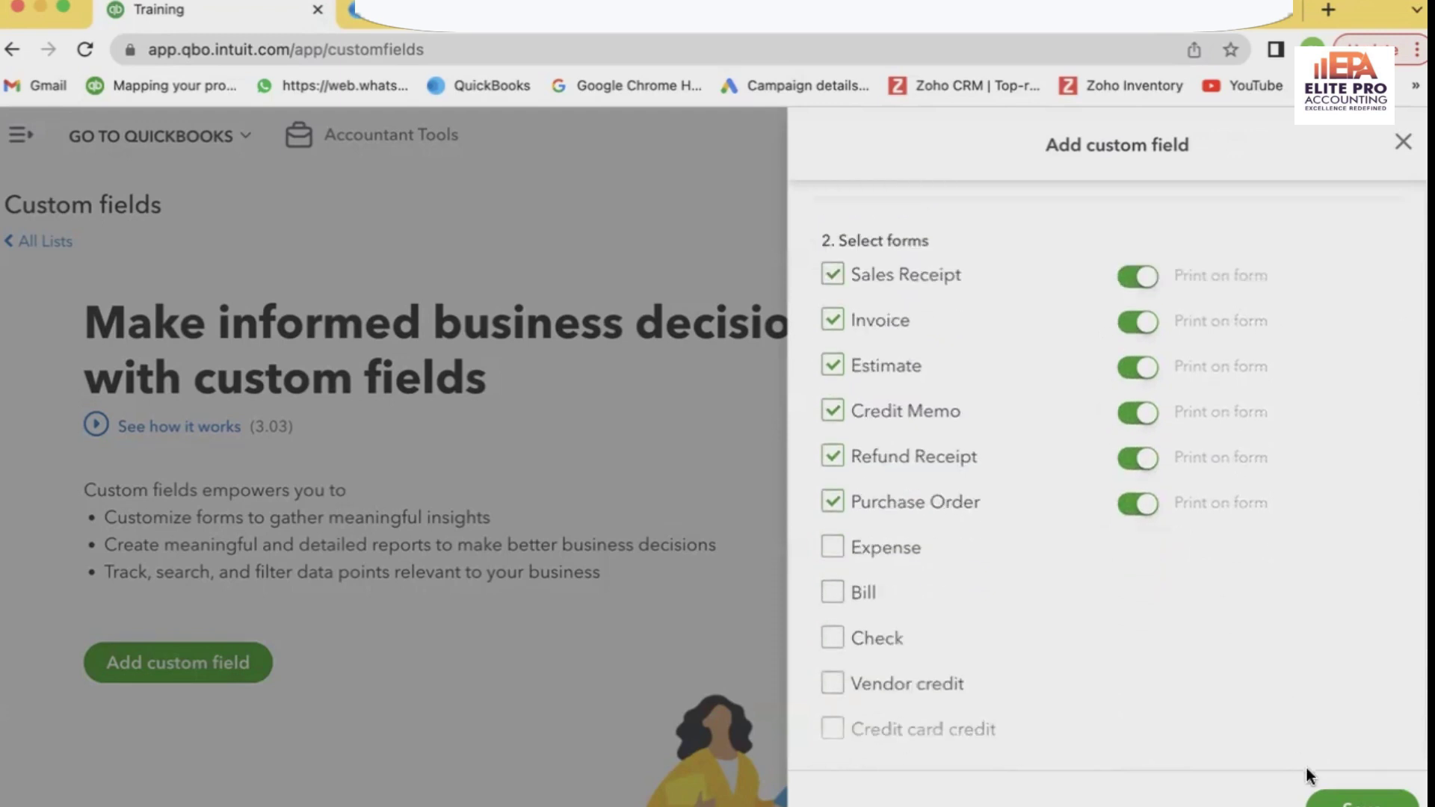
left_click(1336, 802)
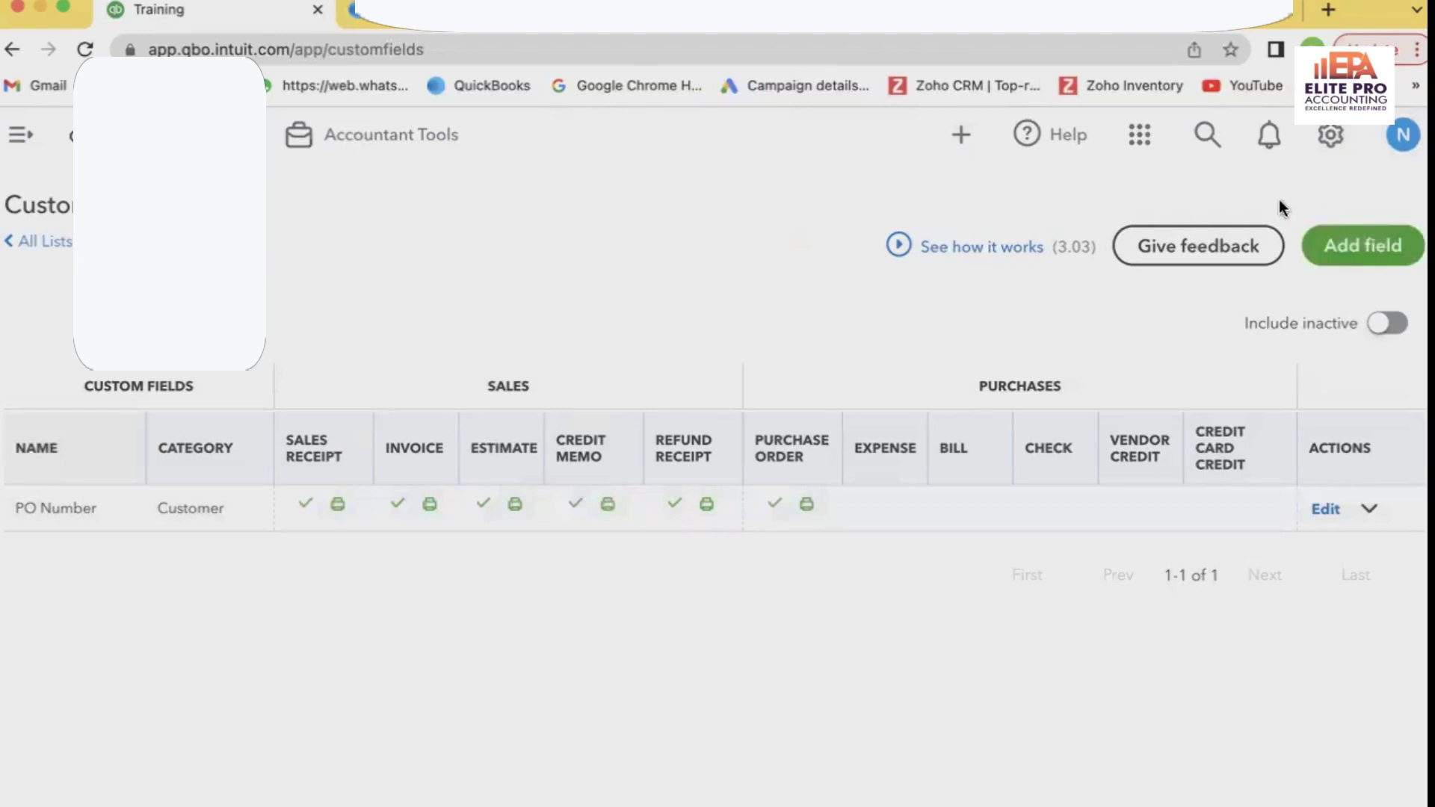
Step: Open the Standard form style for editing from the Custom form styles list
left_click(9, 128)
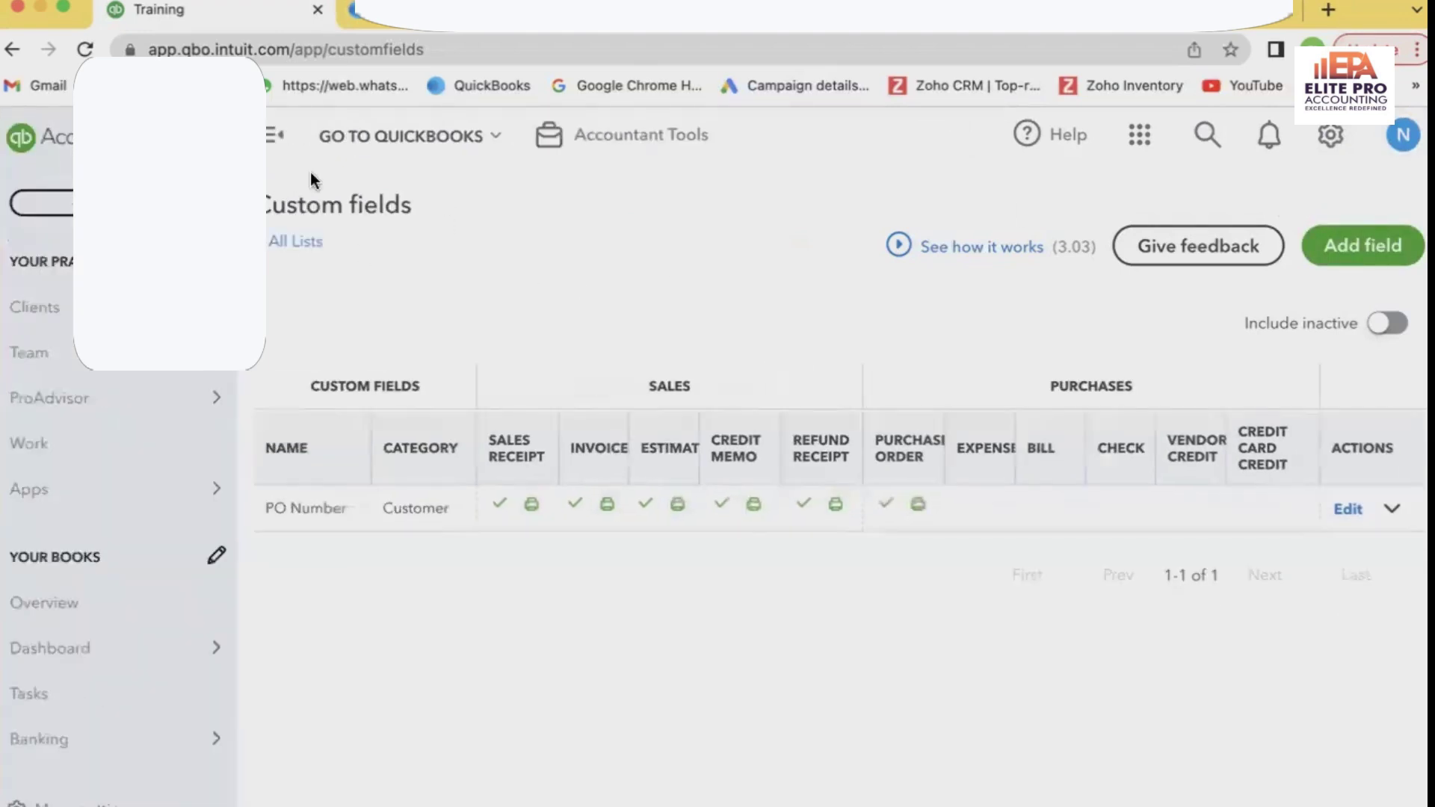
left_click(274, 136)
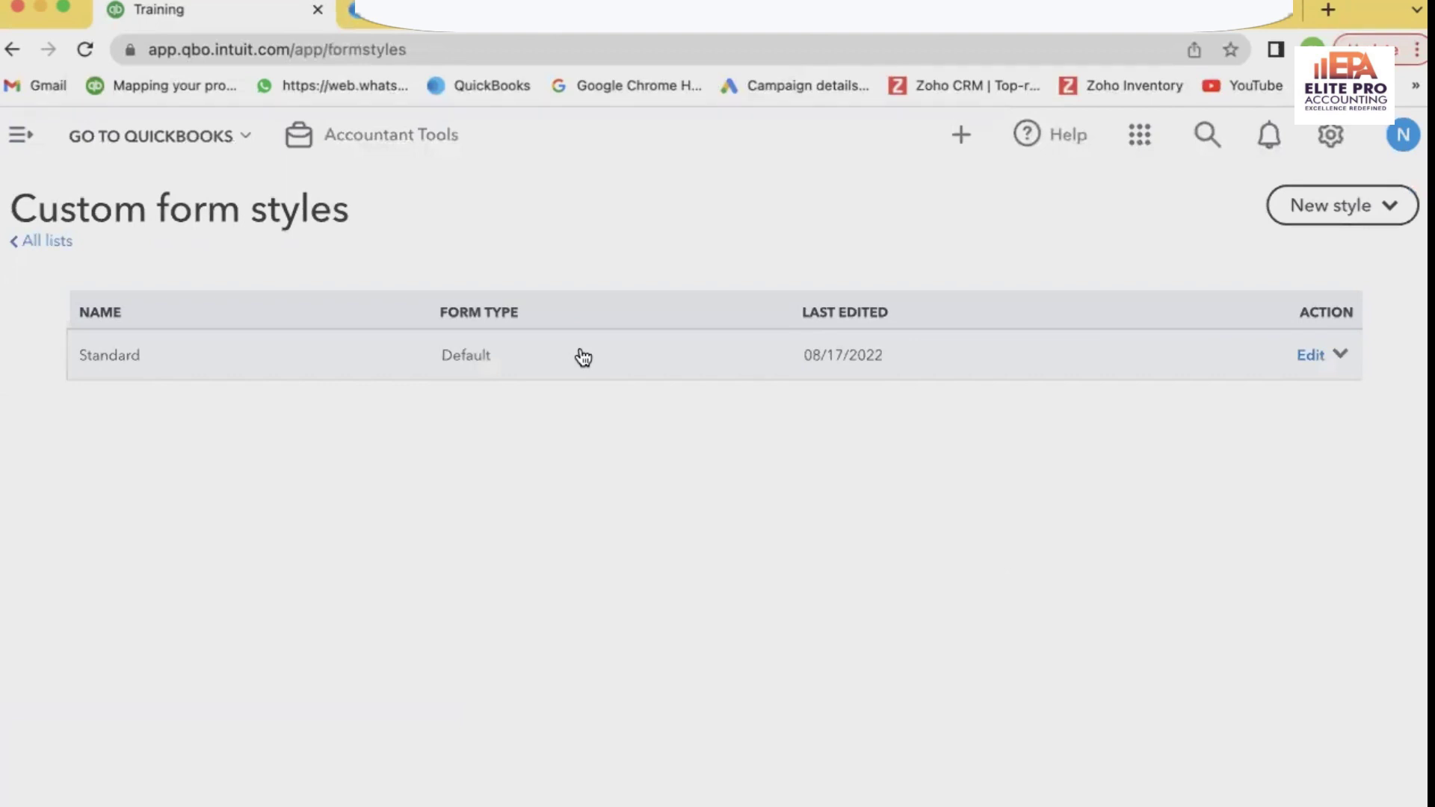
left_click(631, 362)
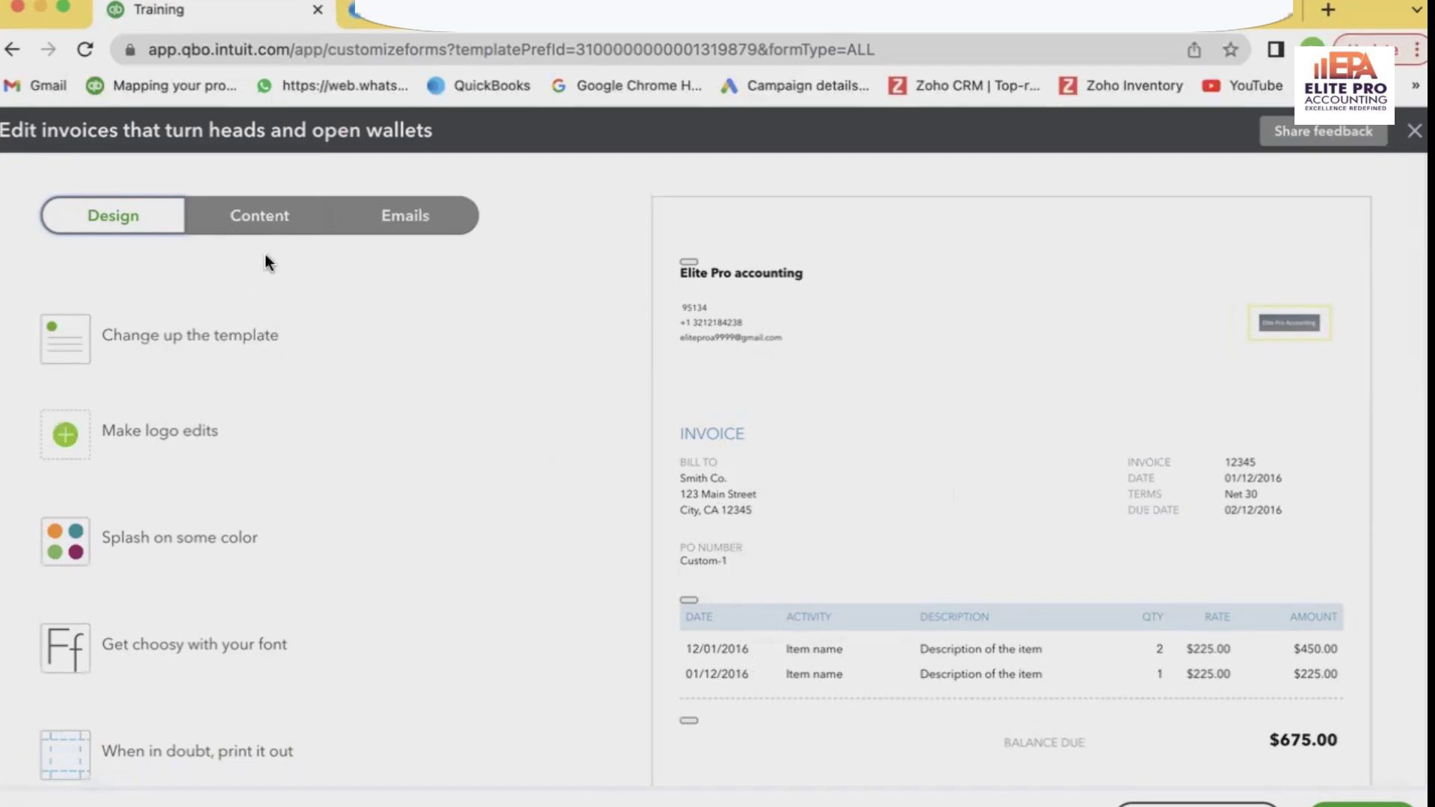
Step: Preview the Airy classic and Modern invoice templates and apply the Fresh template to the Standard form style
left_click(193, 338)
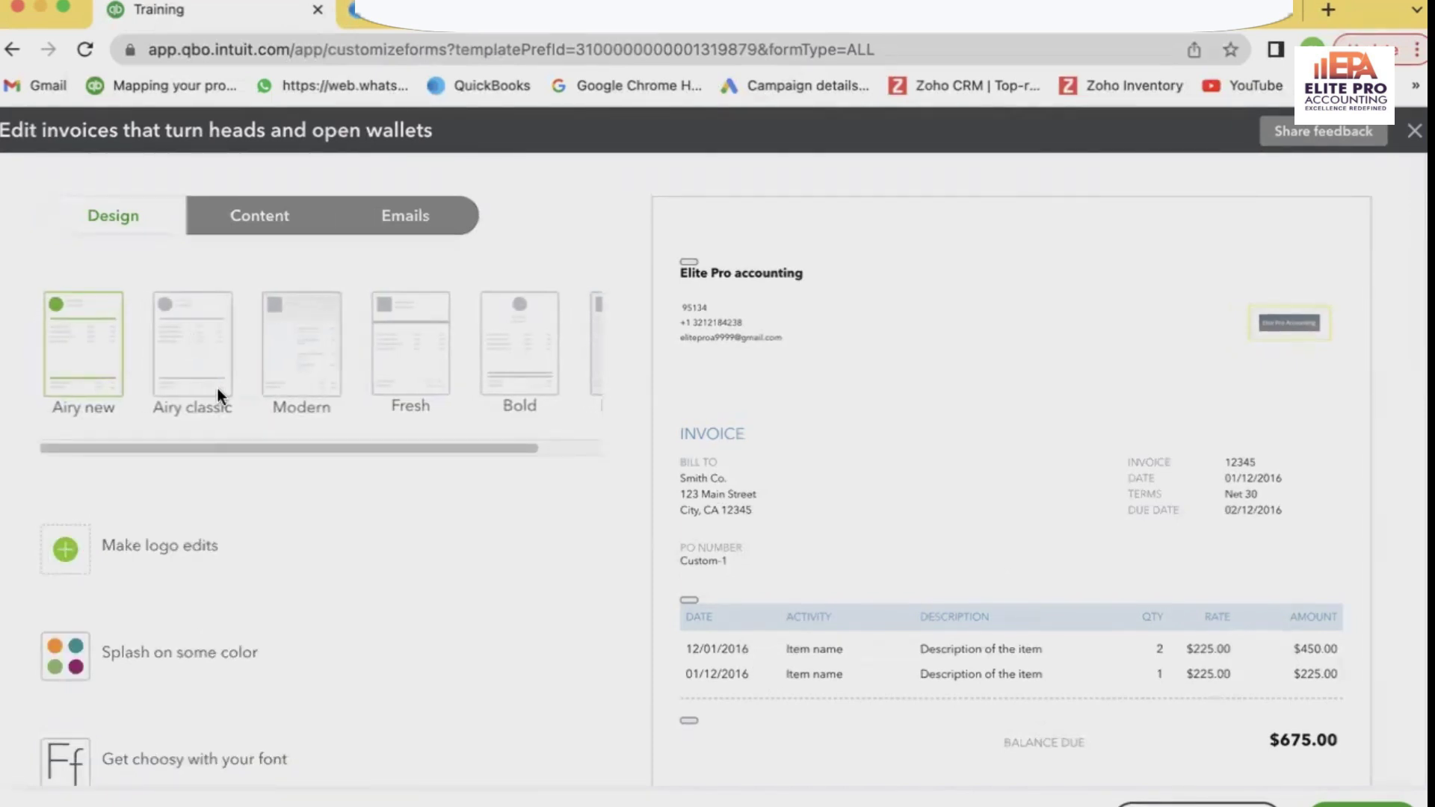
left_click(177, 368)
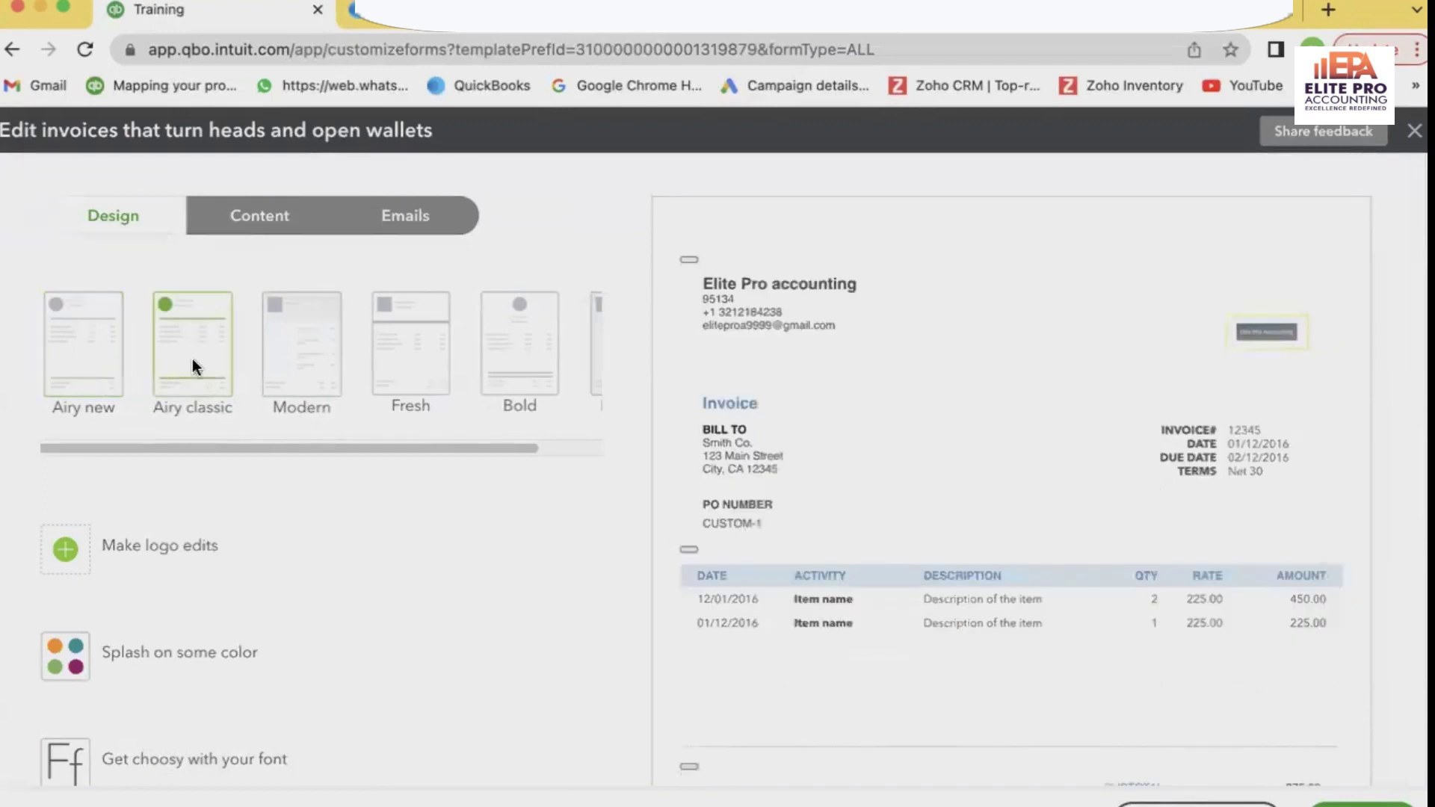
left_click(310, 358)
left_click(419, 347)
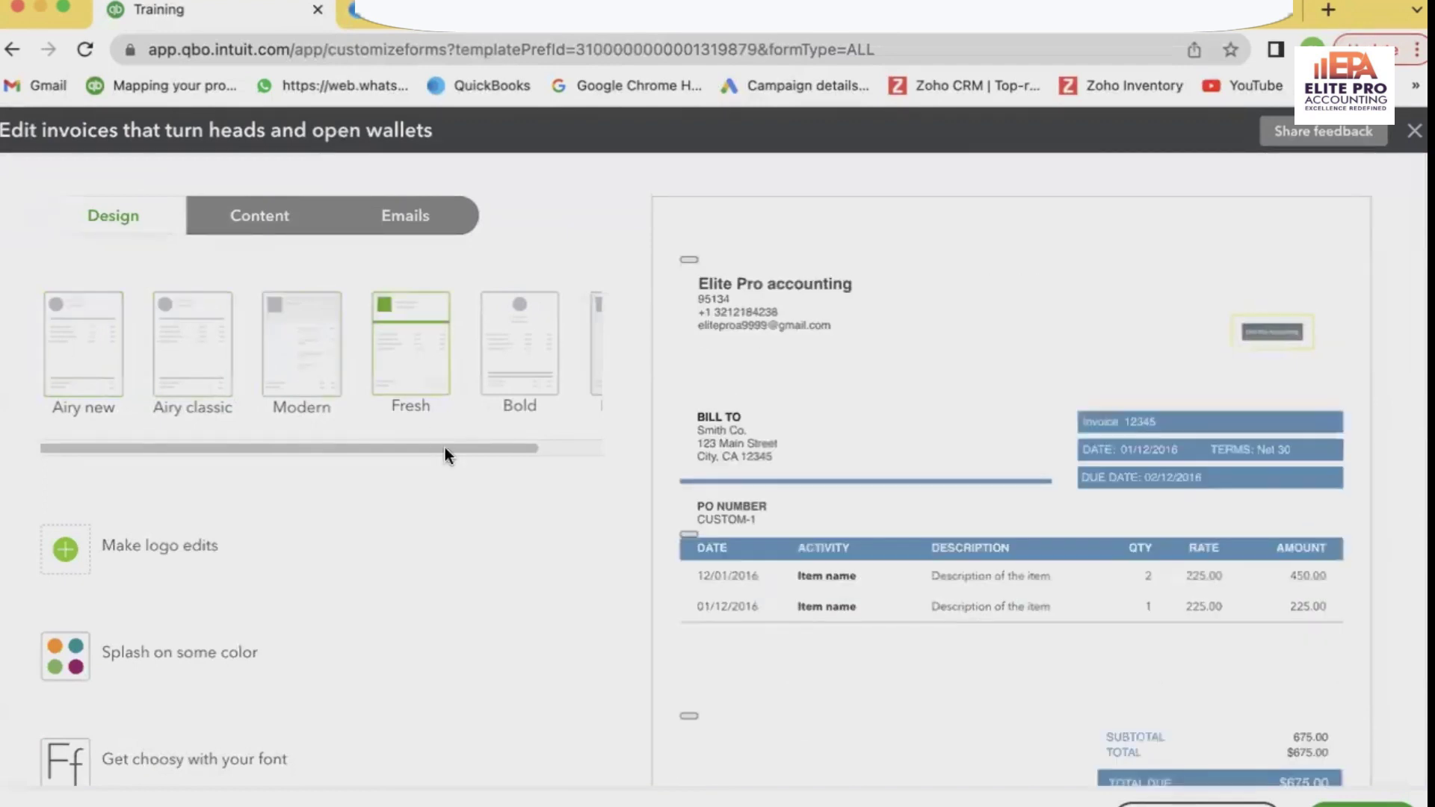
left_click_drag(445, 447, 504, 449)
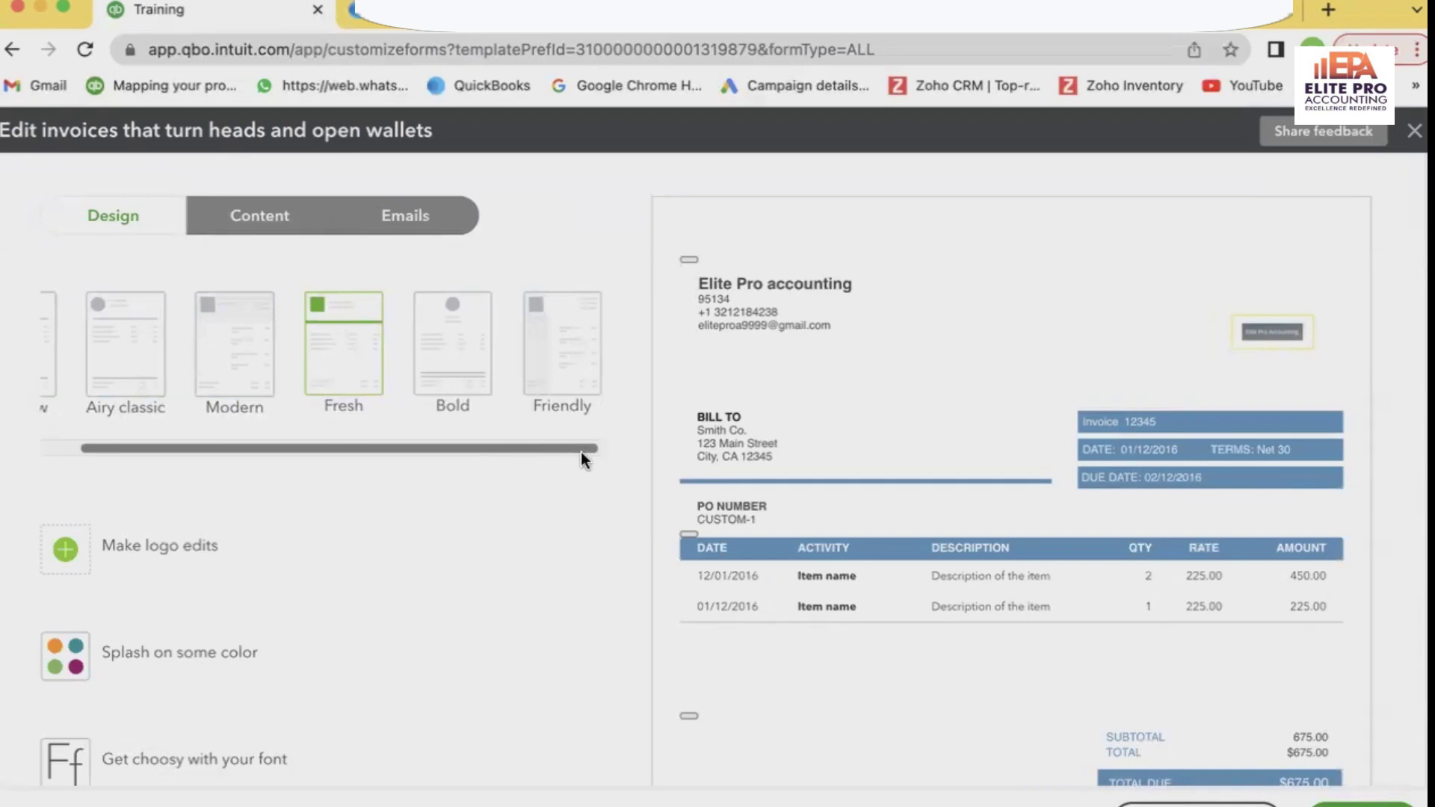
scroll(1092, 598, "down", 2)
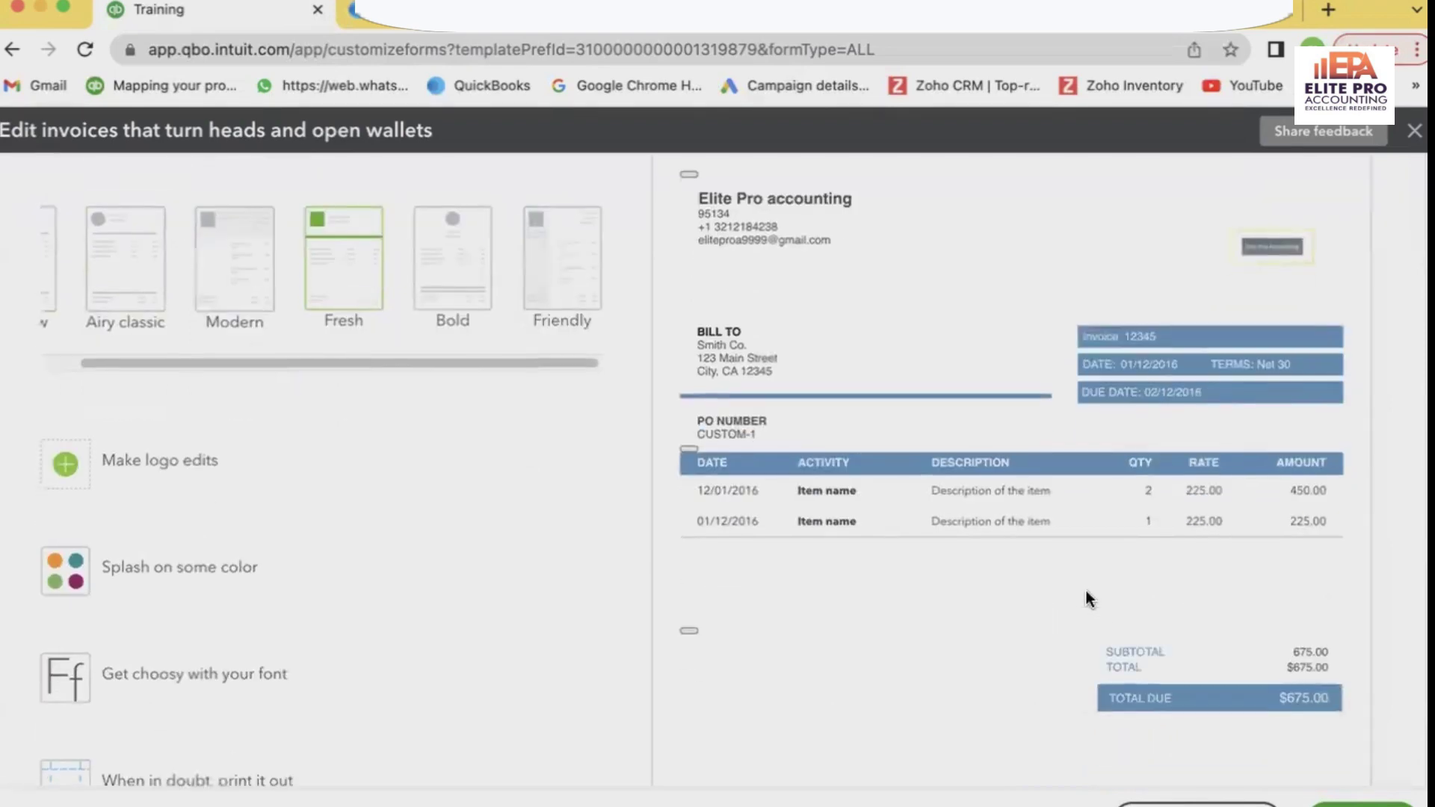
Step: Open the logo edits for the invoice design and look over the logo size, placement, color, font and print options
left_click(54, 463)
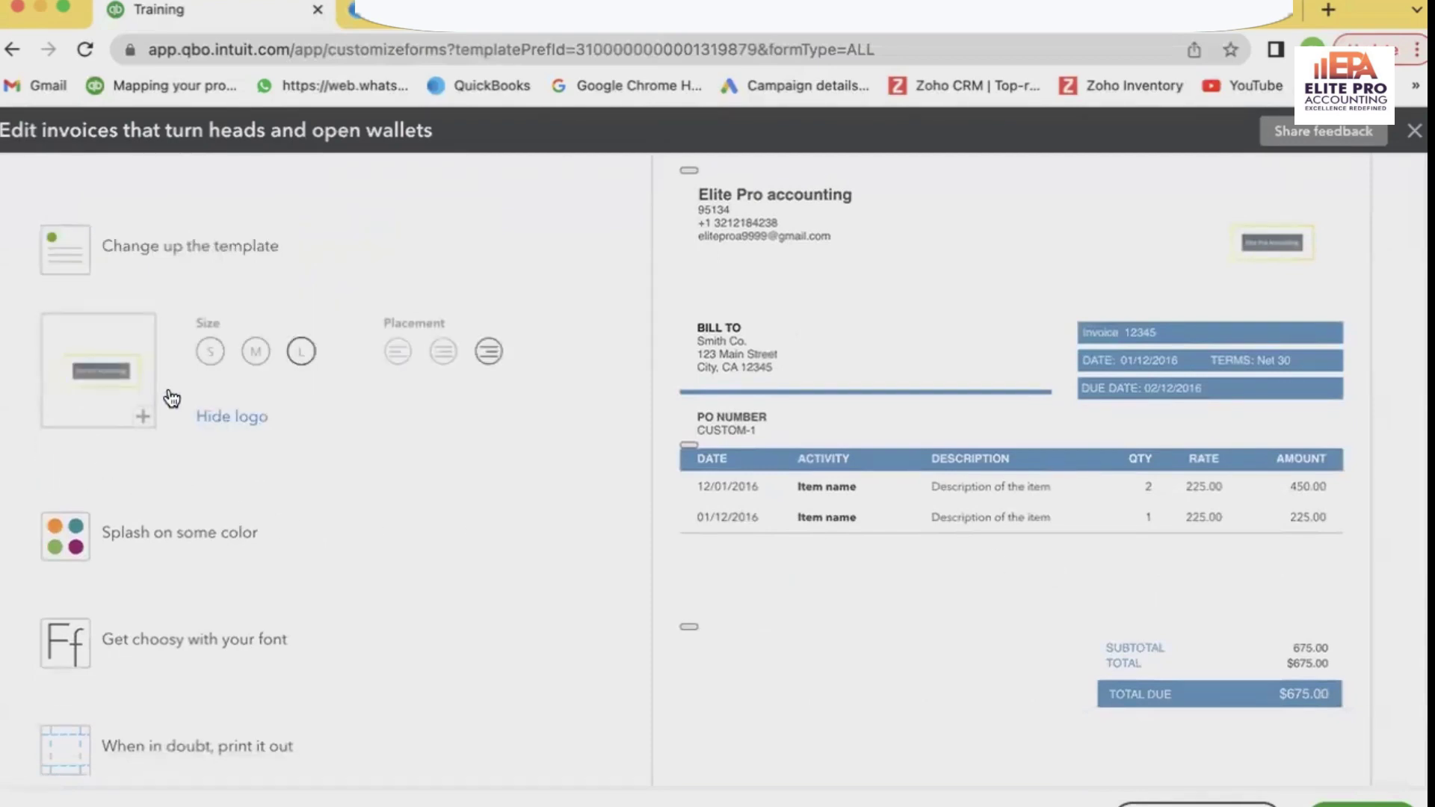
scroll(285, 493, "down", 2)
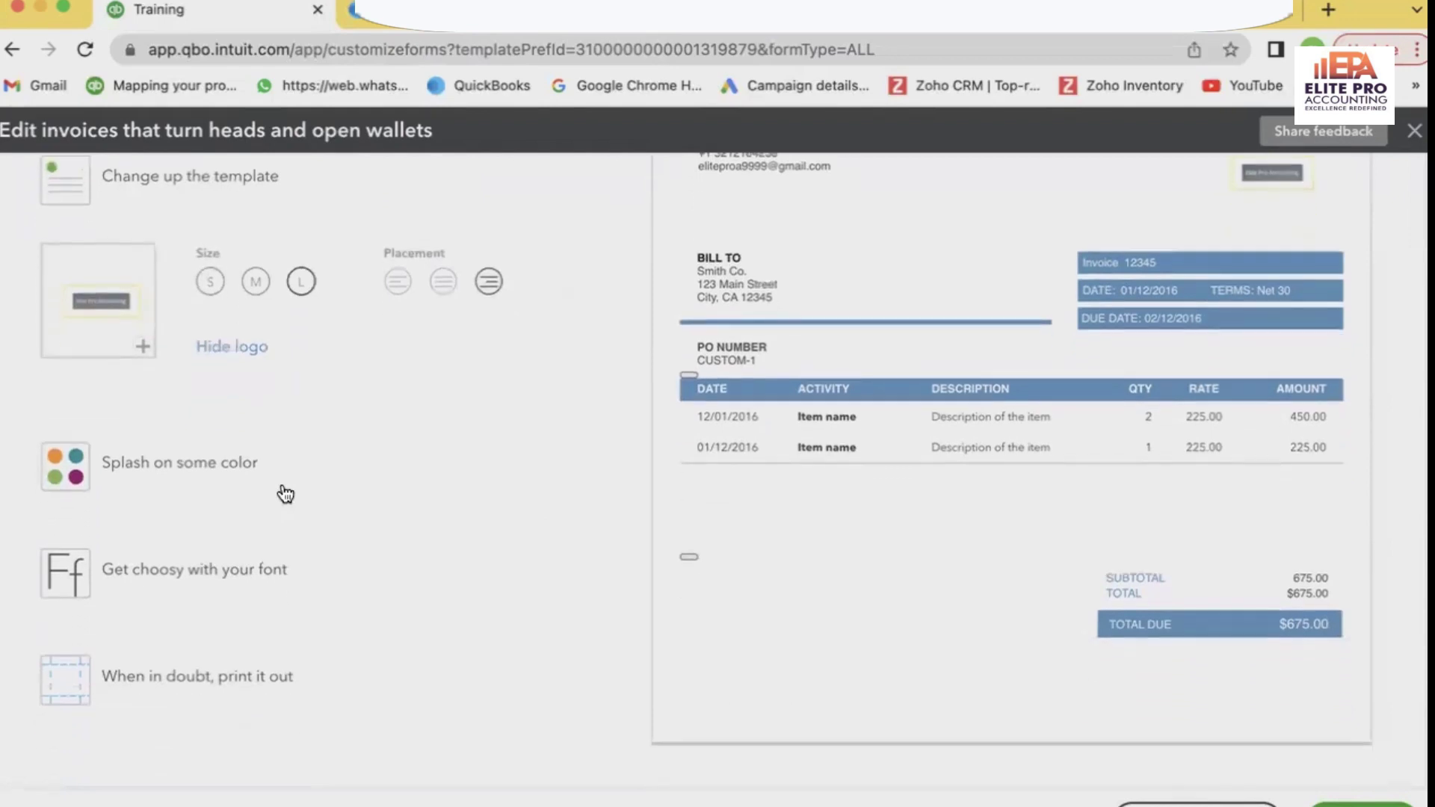
scroll(193, 572, "down", 2)
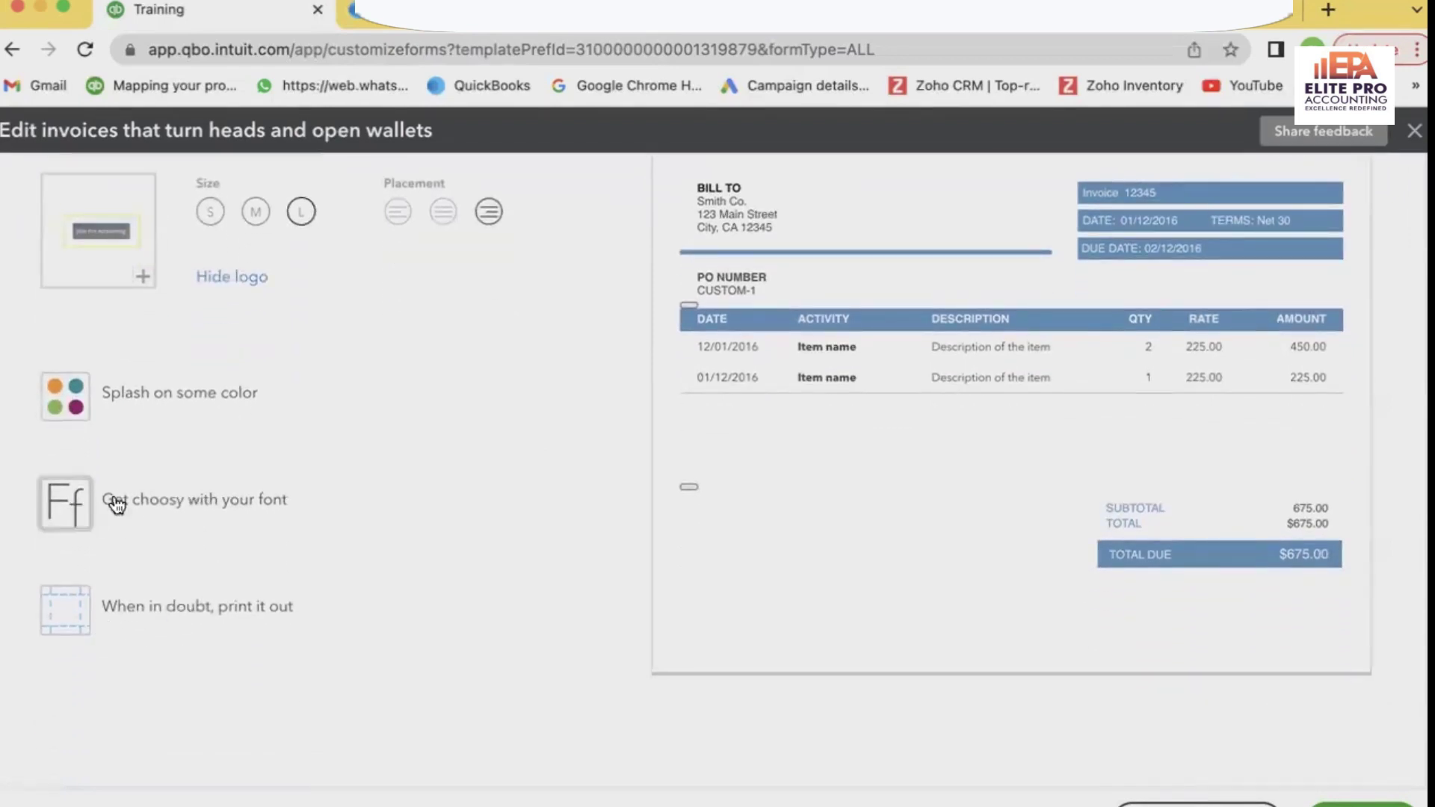
scroll(329, 598, "up", 3)
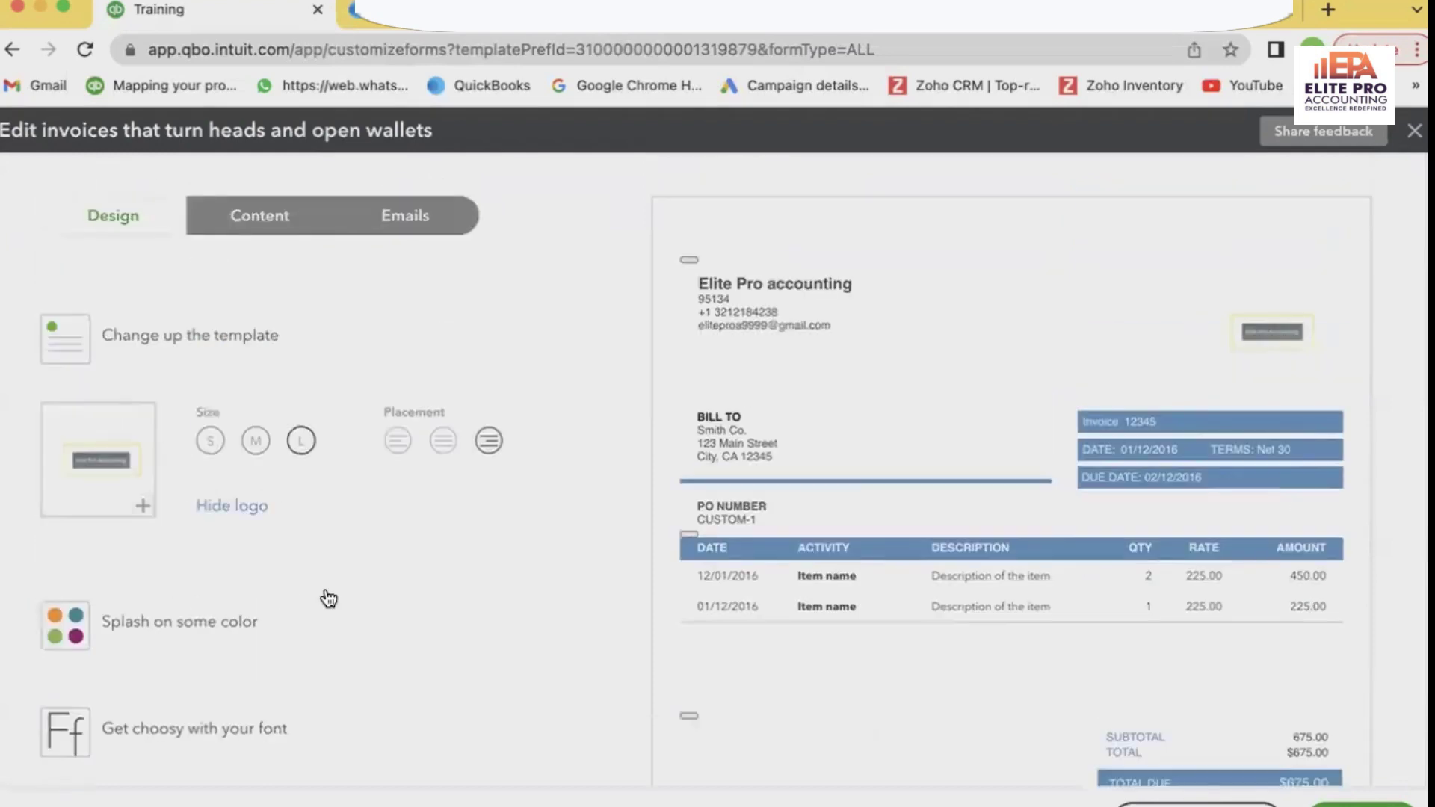
Step: View the invoice's editable content sections, and check the email preview and the available sales form types
left_click(273, 226)
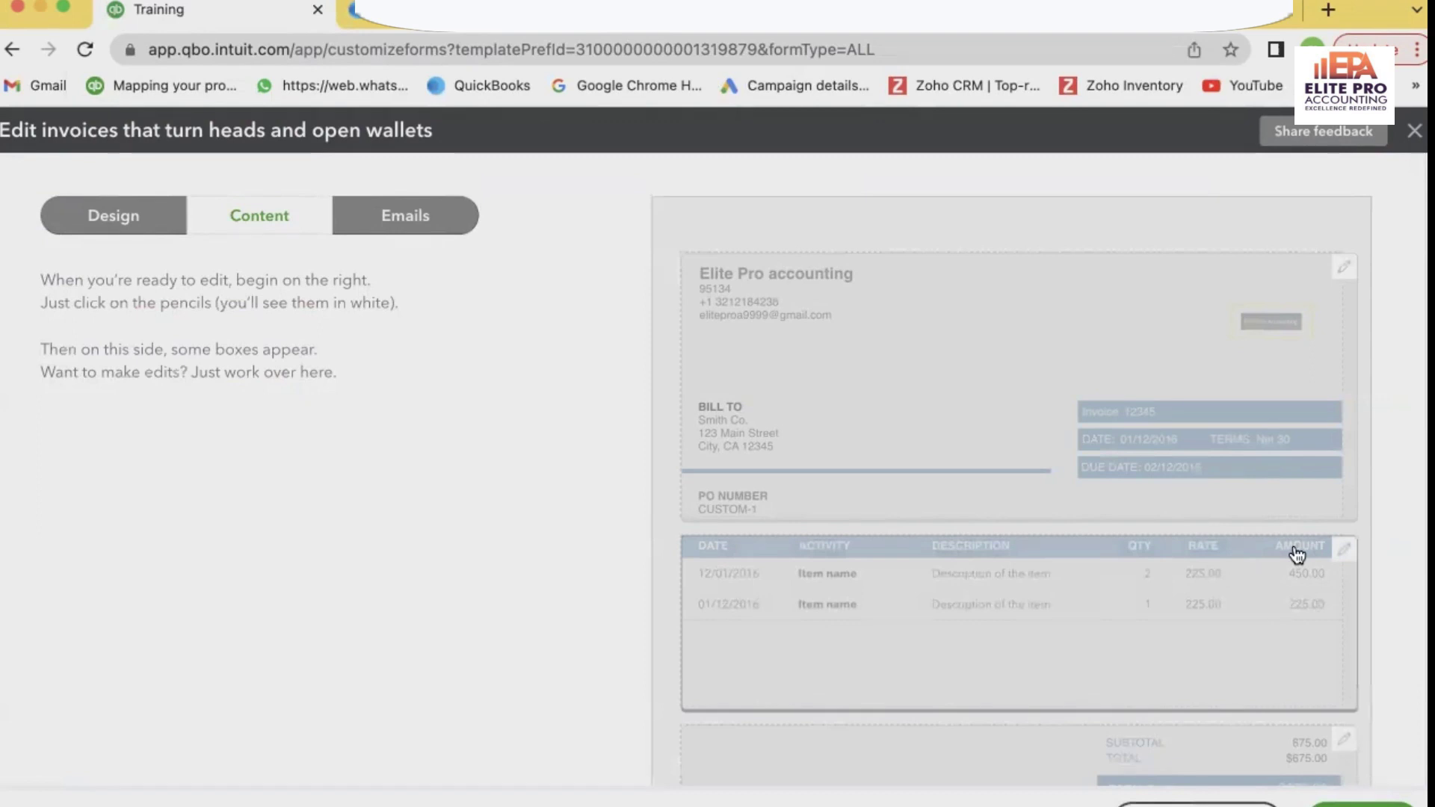
left_click(442, 227)
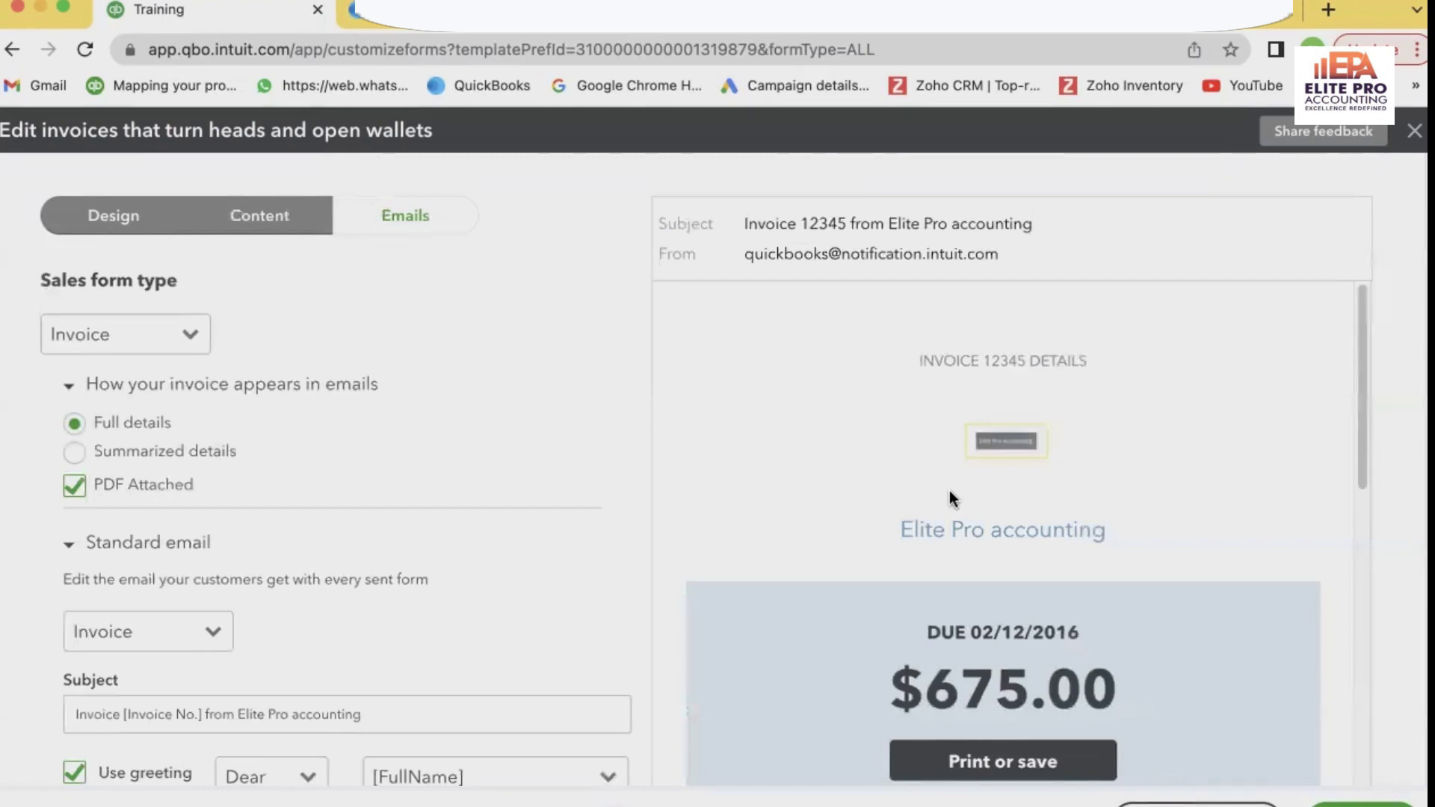
scroll(949, 498, "down", 2)
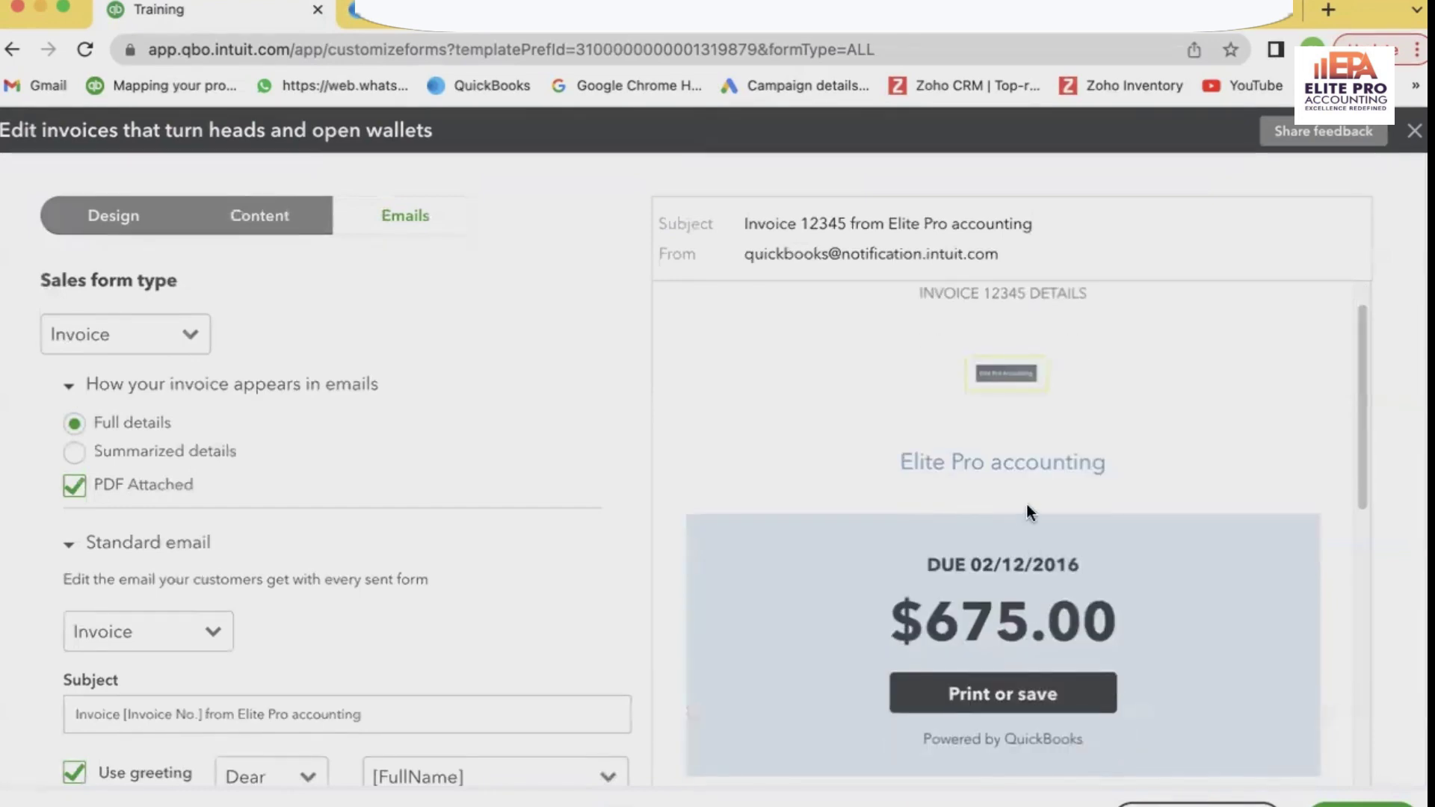
scroll(1029, 512, "down", 2)
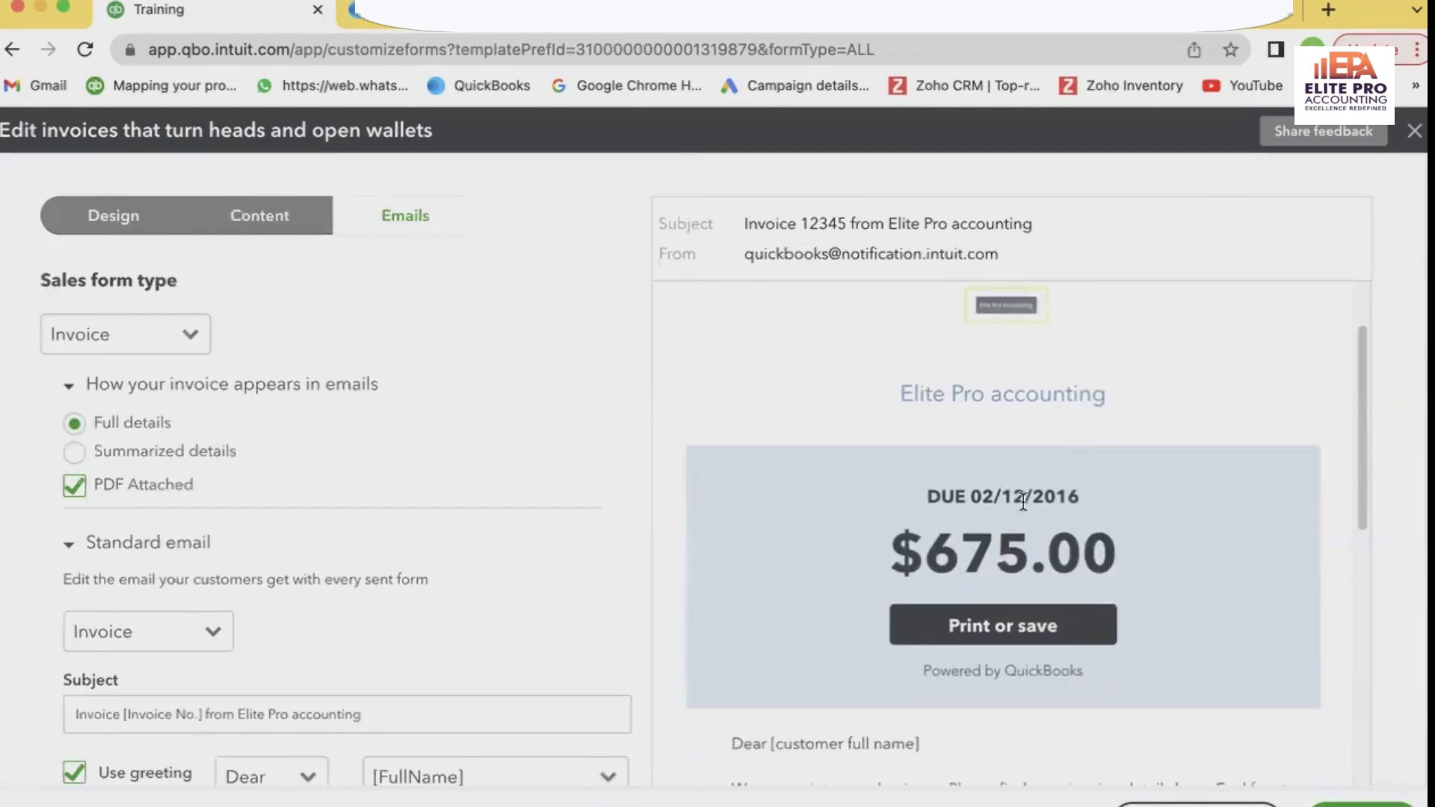
left_click(192, 337)
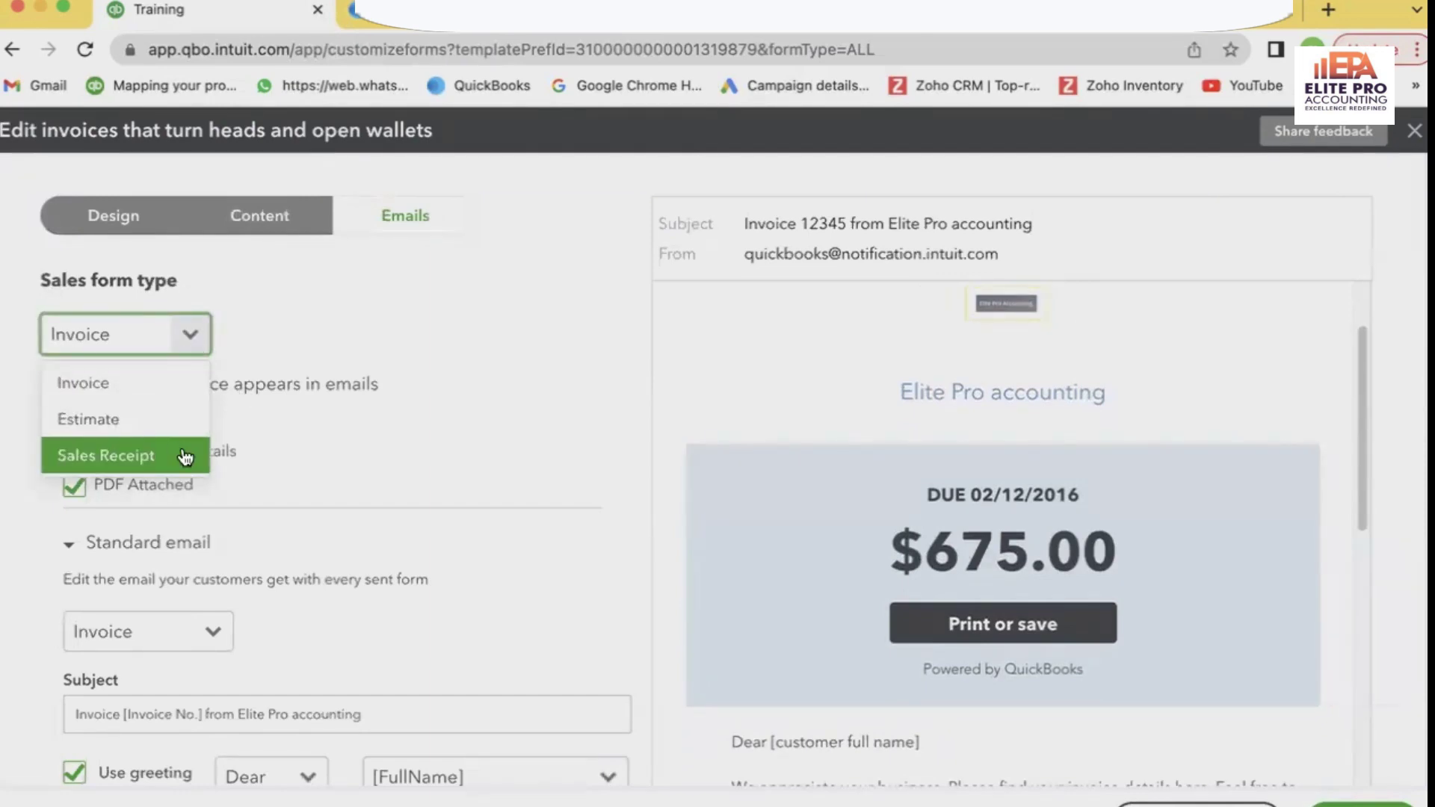
left_click(421, 395)
Step: Review the standard invoice email's subject and greeting, and highlight the opening paragraph of its message to the customer
scroll(421, 395, "down", 2)
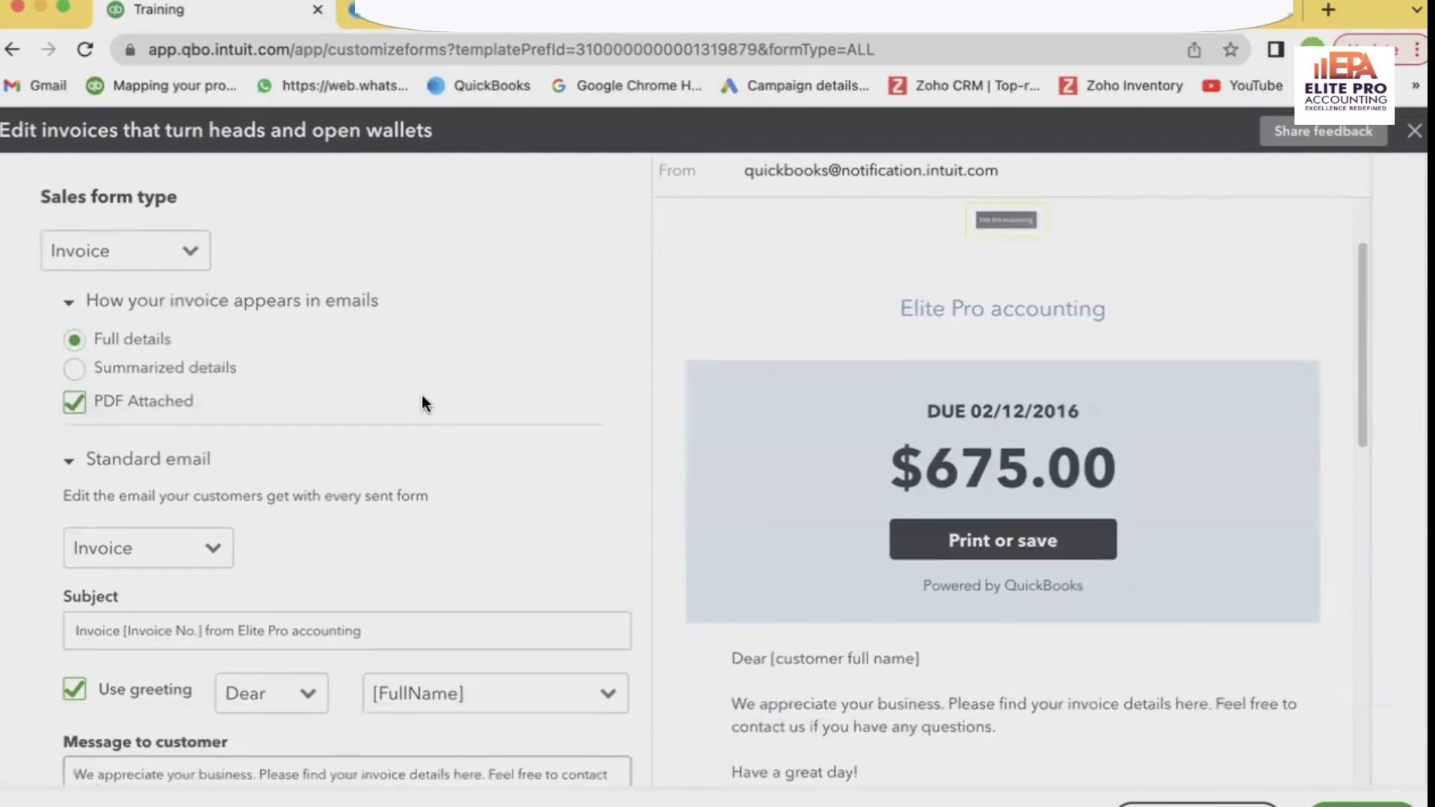
scroll(422, 395, "down", 3)
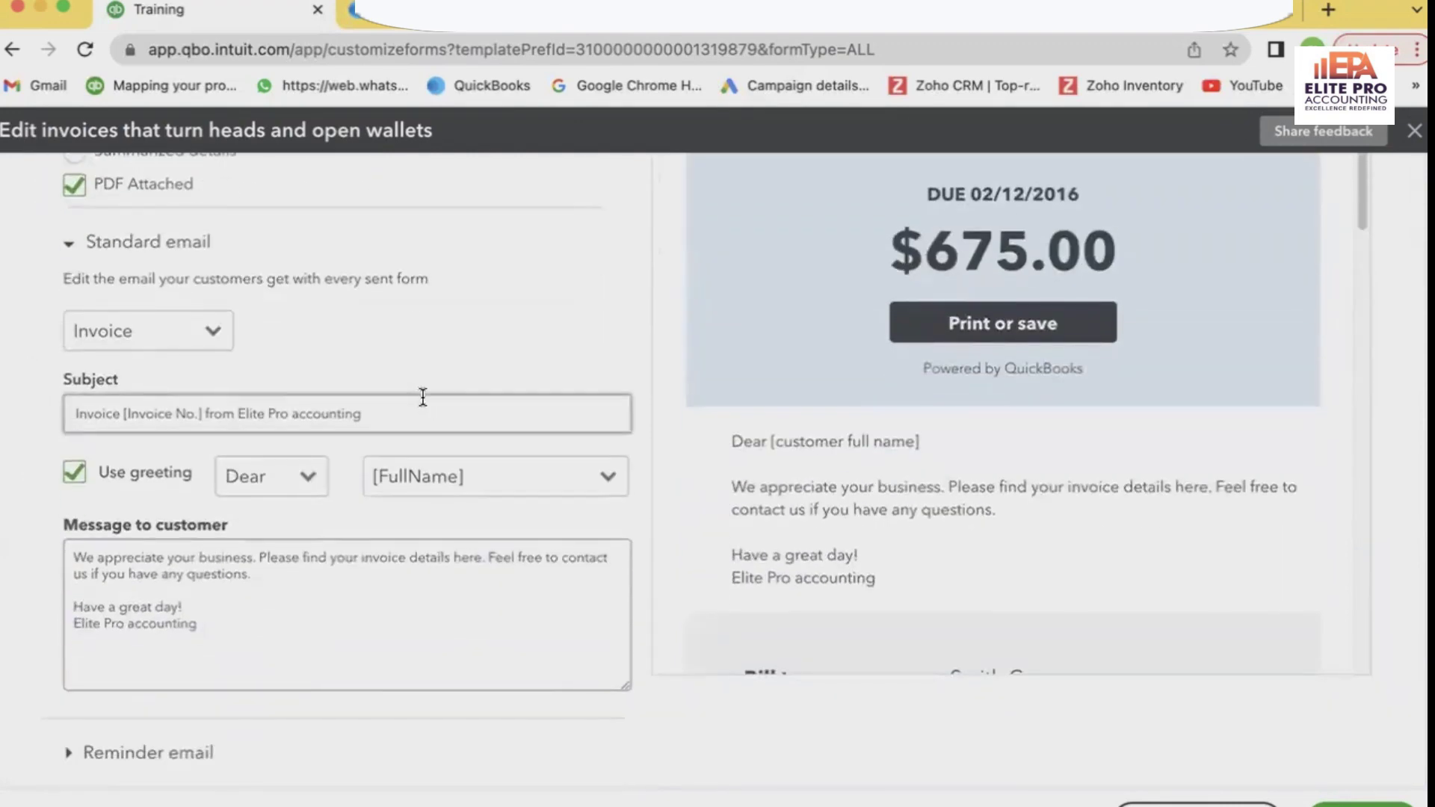
left_click(103, 617)
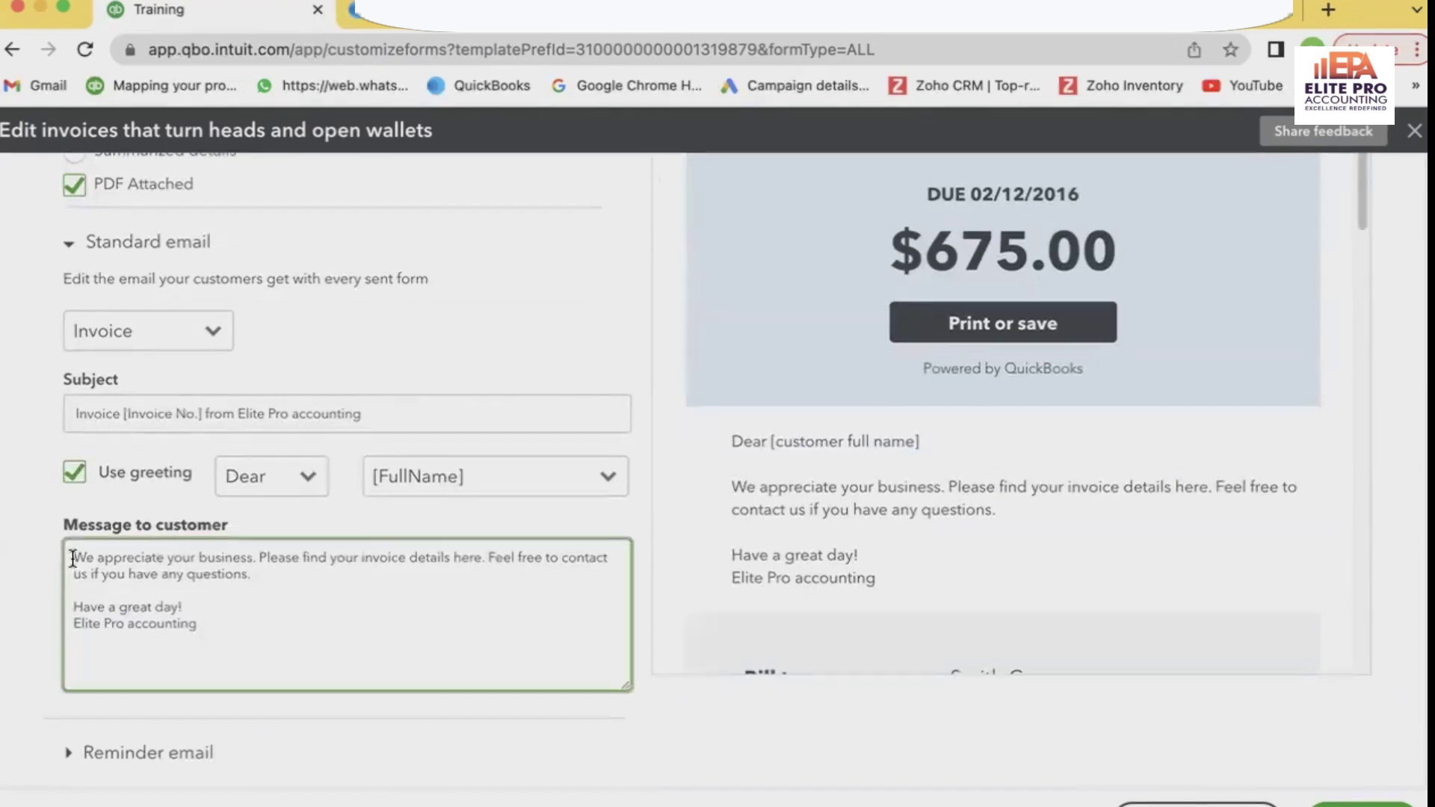
left_click_drag(72, 559, 196, 593)
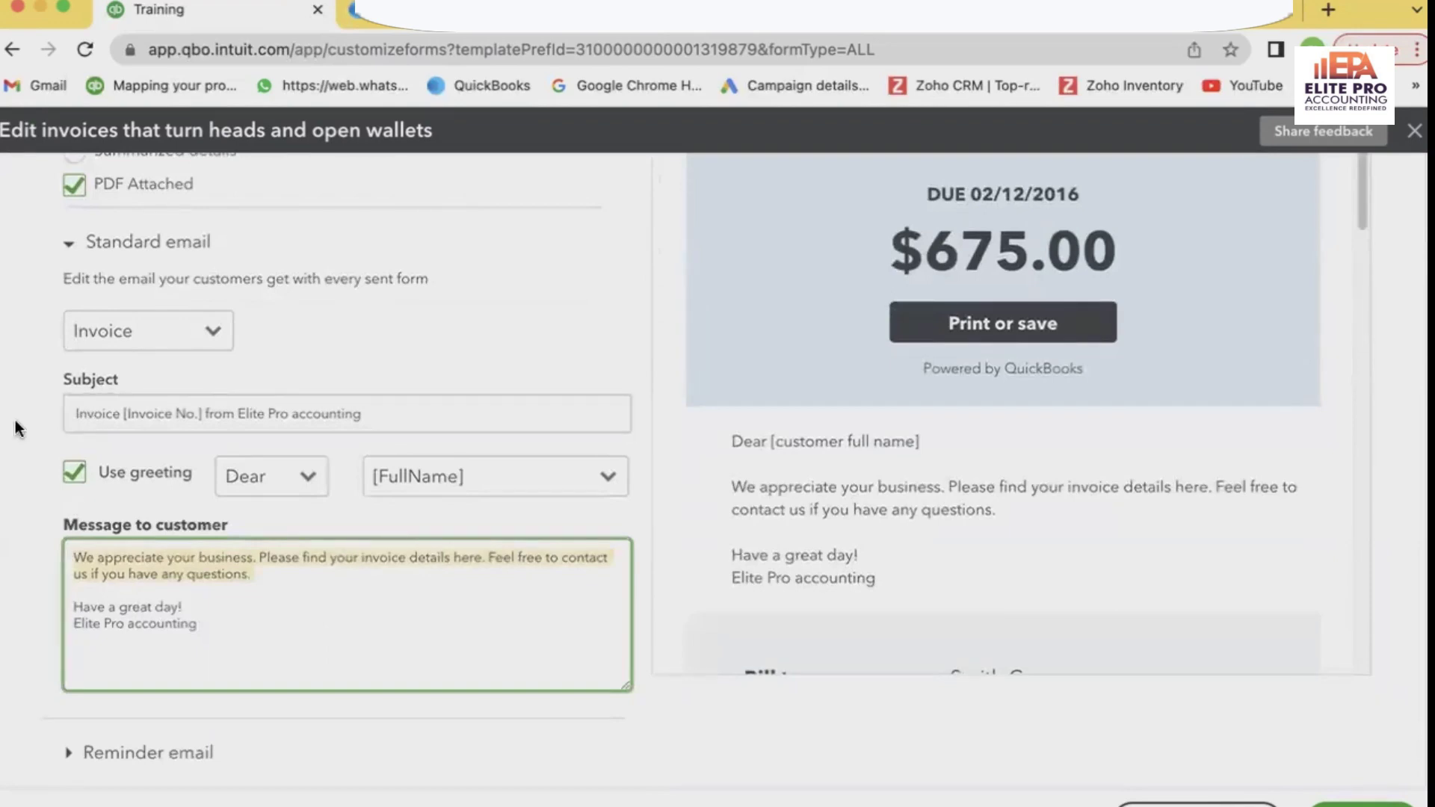
scroll(15, 421, "up", 5)
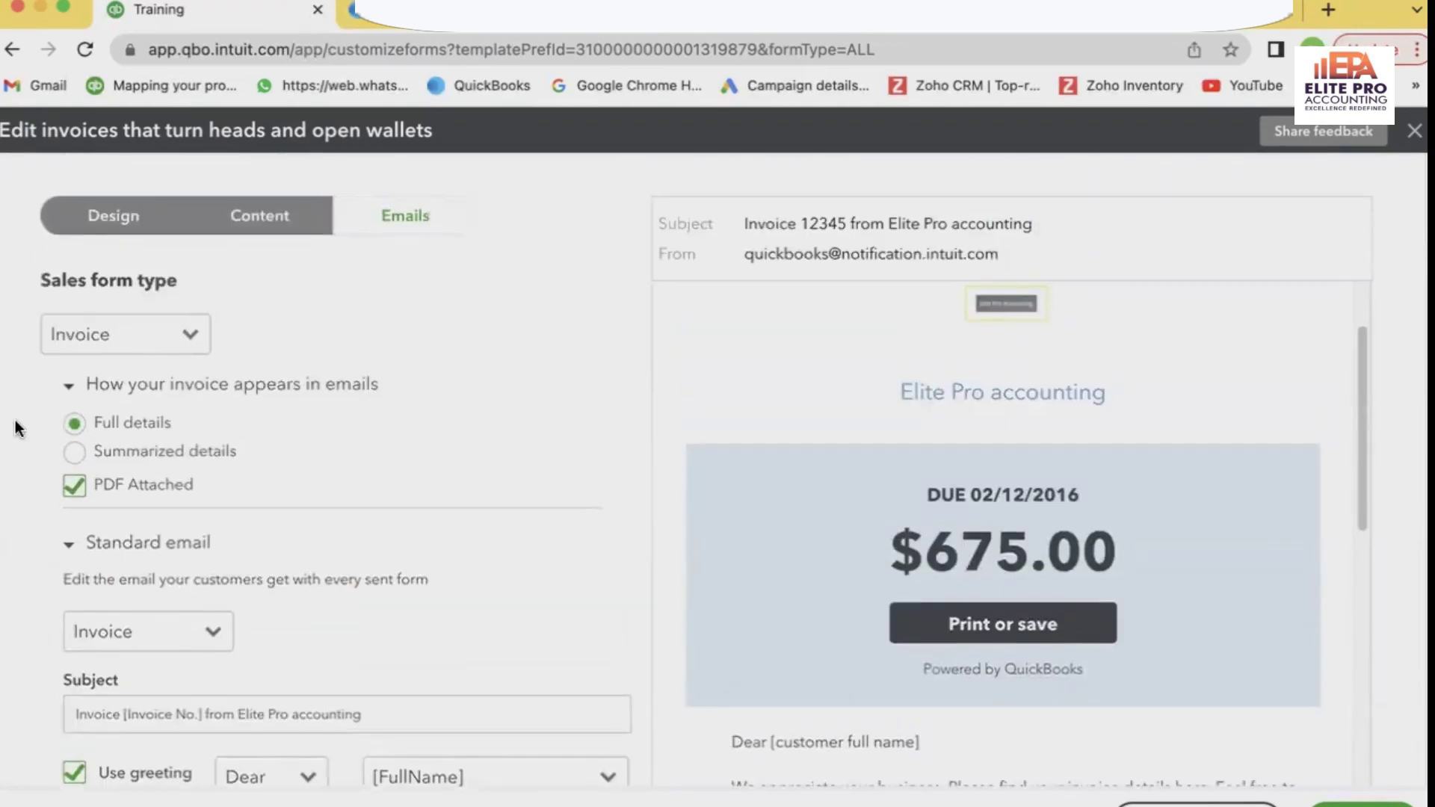
scroll(15, 421, "down", 5)
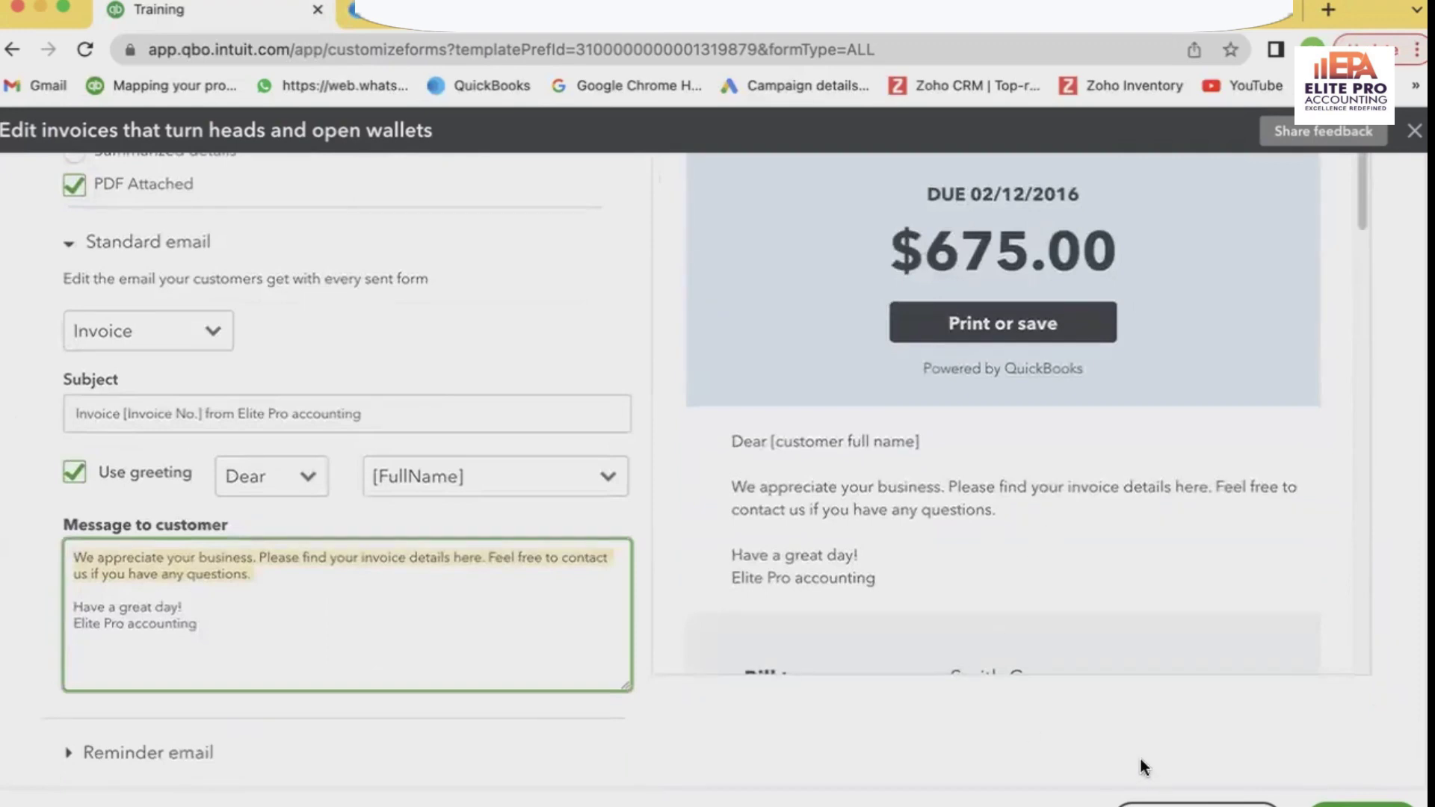
Step: Expand the reminder email settings and examine the subject, greeting and message to the customer
left_click(69, 752)
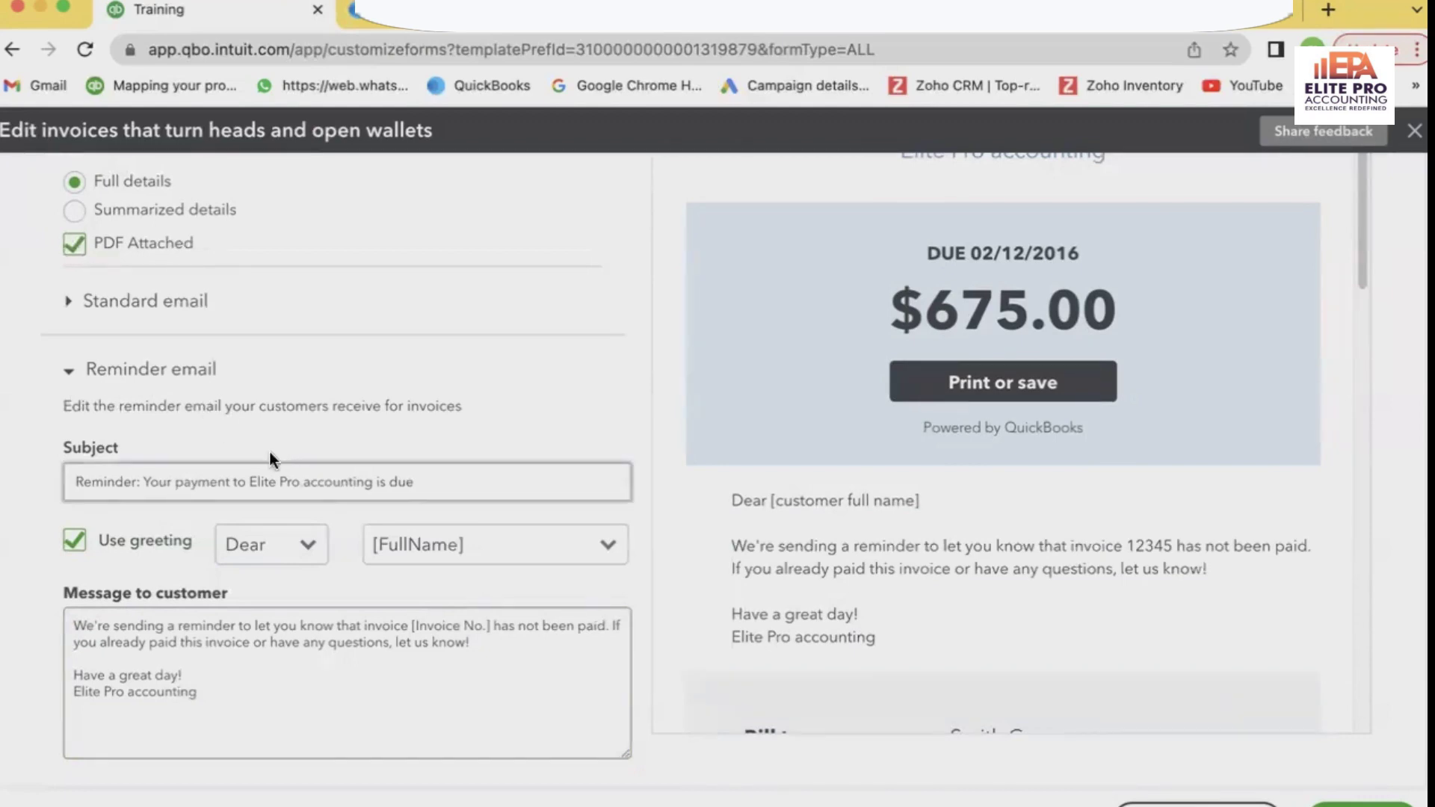
left_click(230, 685)
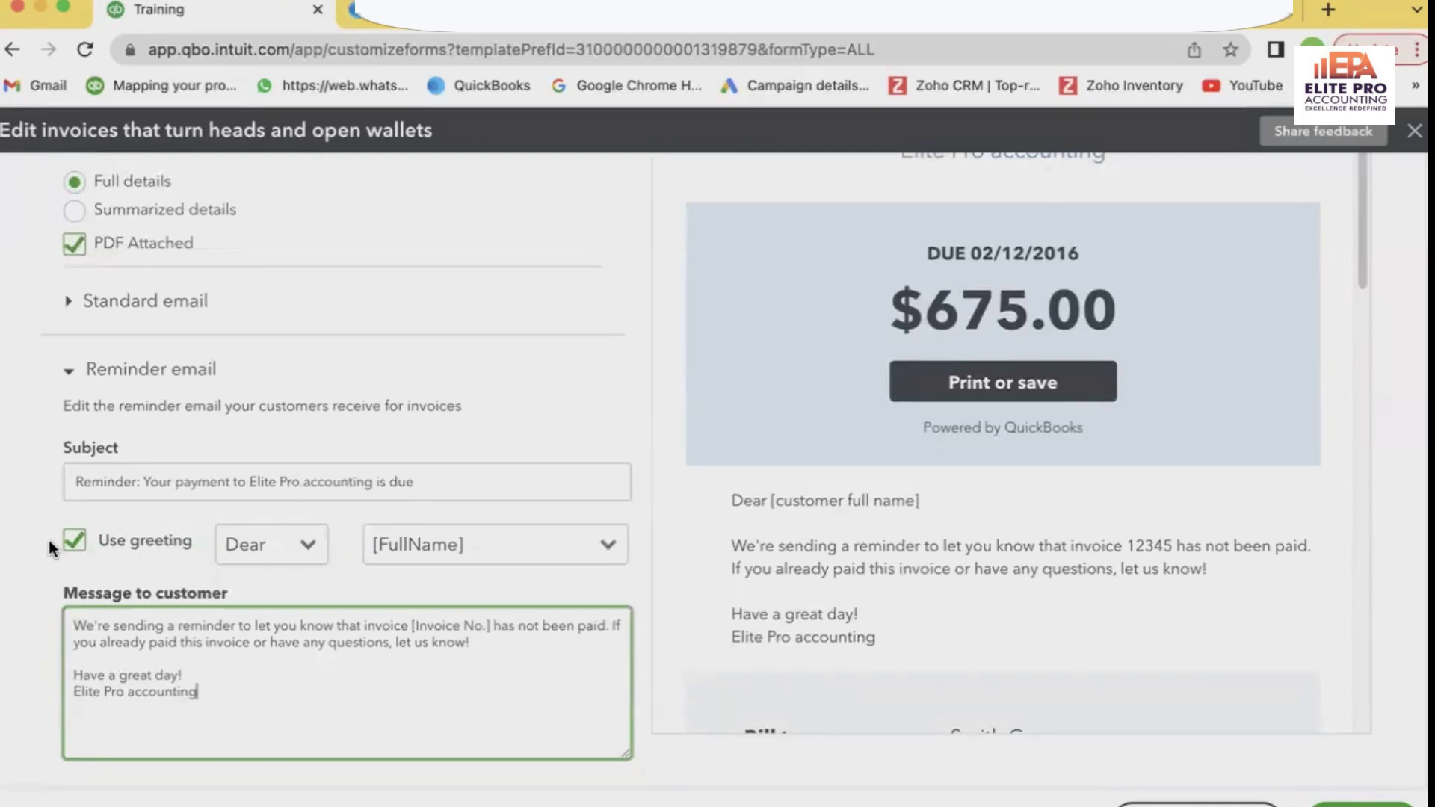
scroll(50, 542, "up", 3)
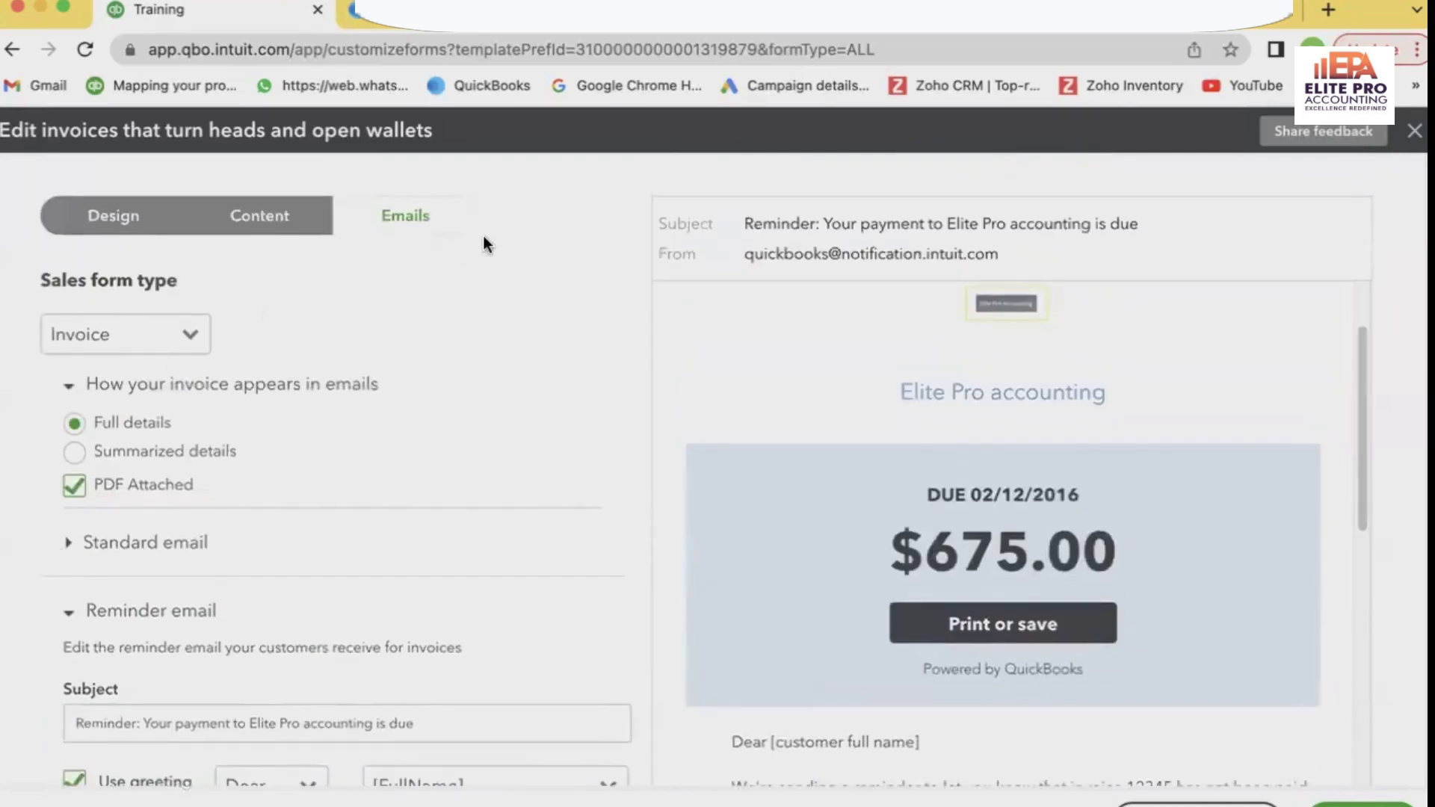
scroll(563, 306, "down", 3)
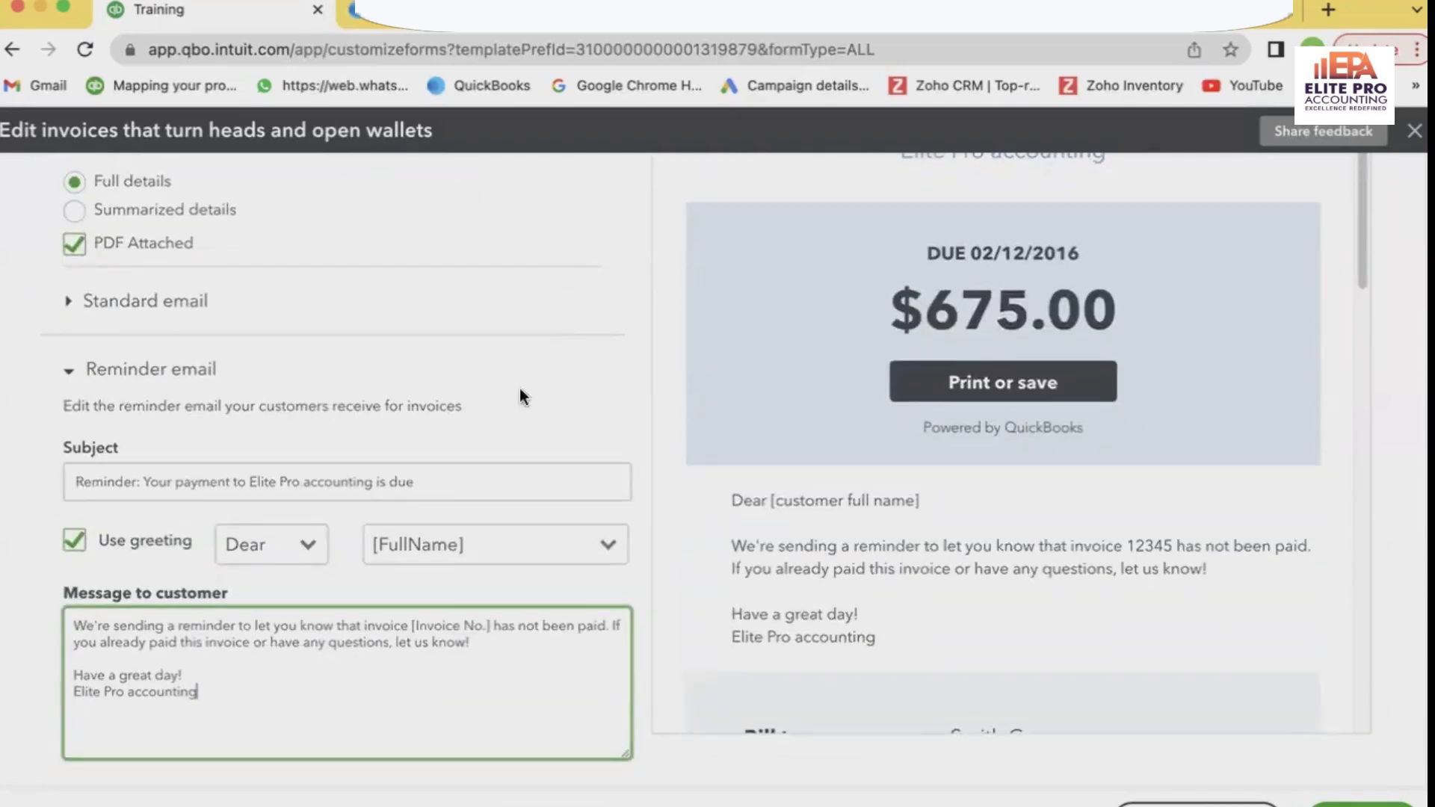
left_click(72, 371)
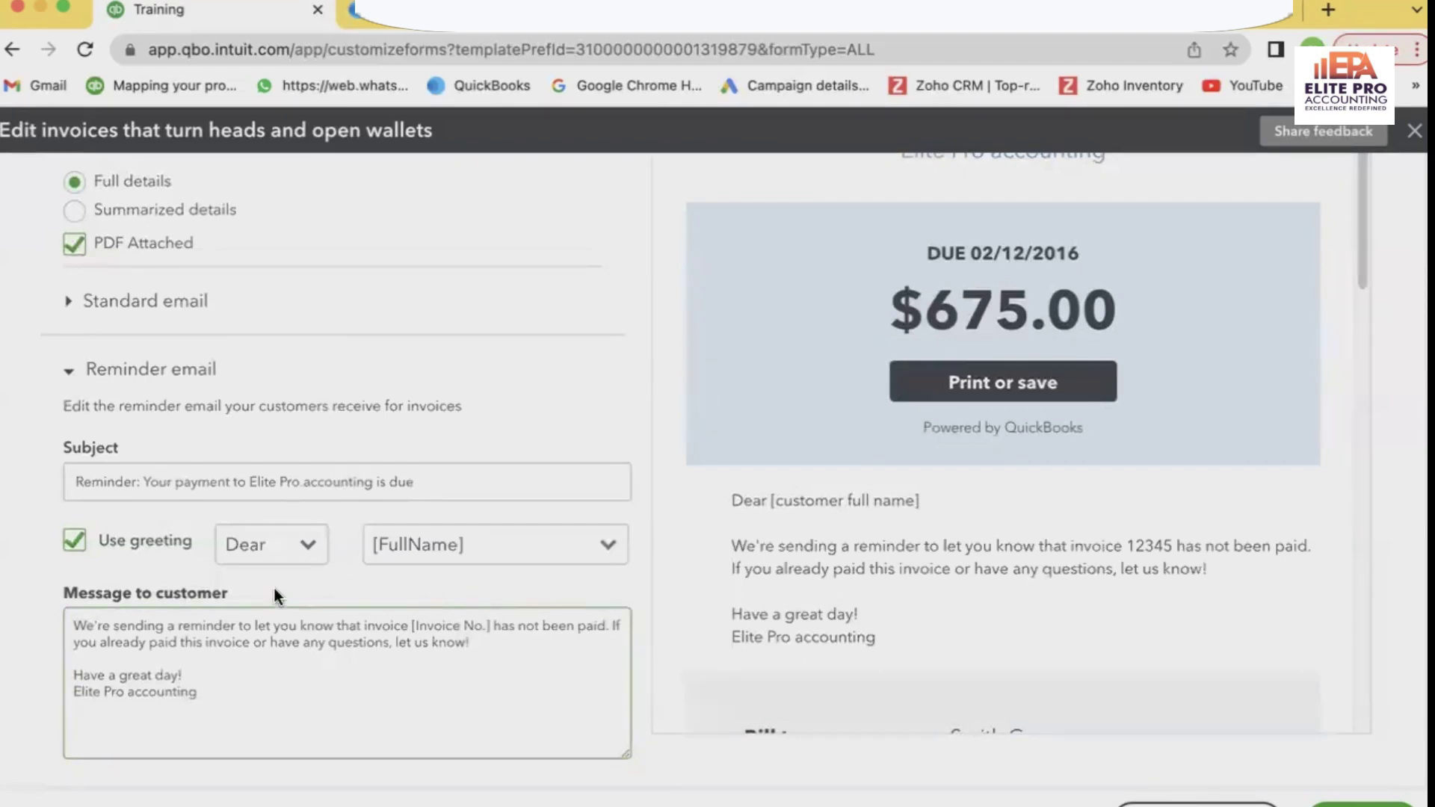
scroll(6, 396, "up", 3)
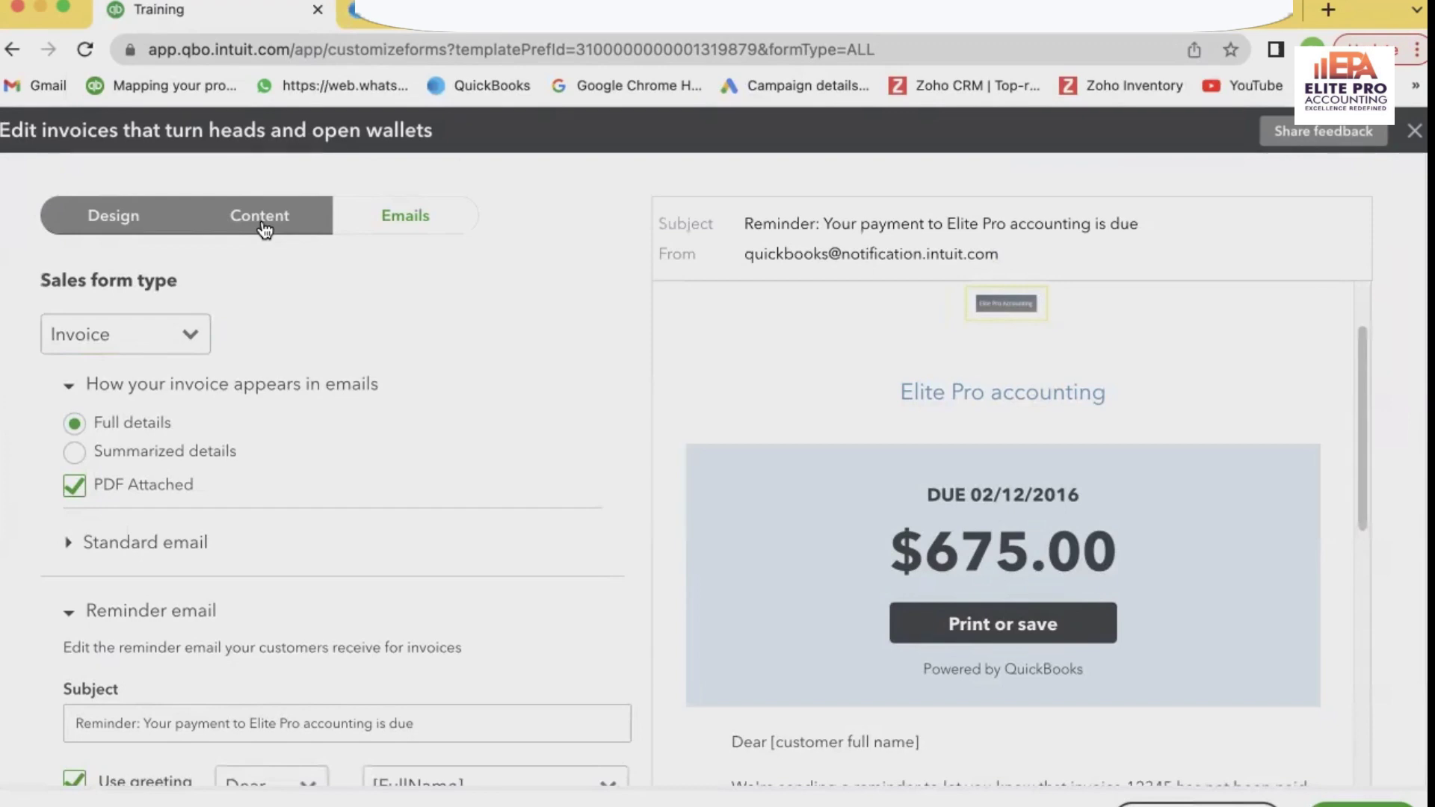
Step: Reopen the Standard form style for editing and look over its design options and invoice preview
left_click(96, 224)
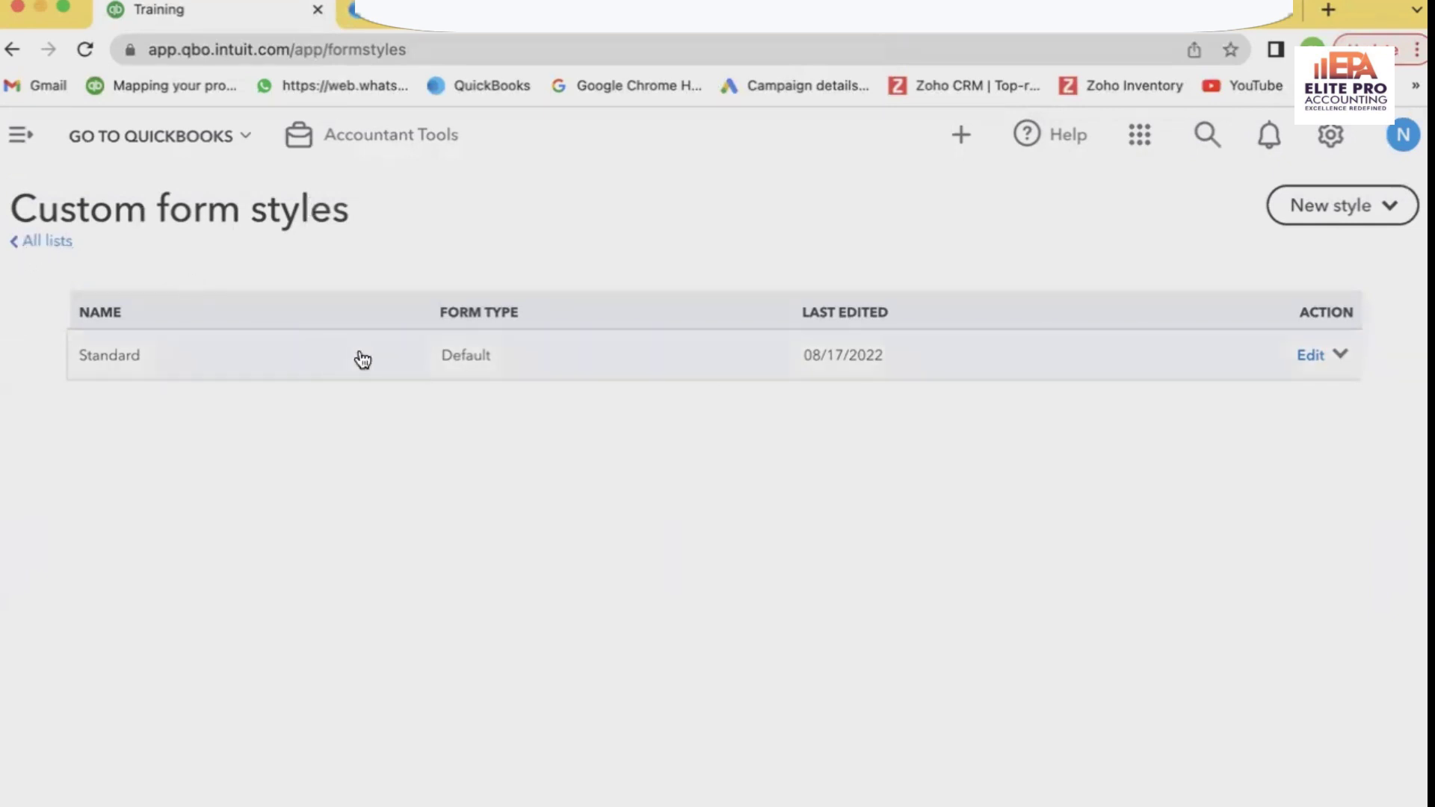
left_click(445, 356)
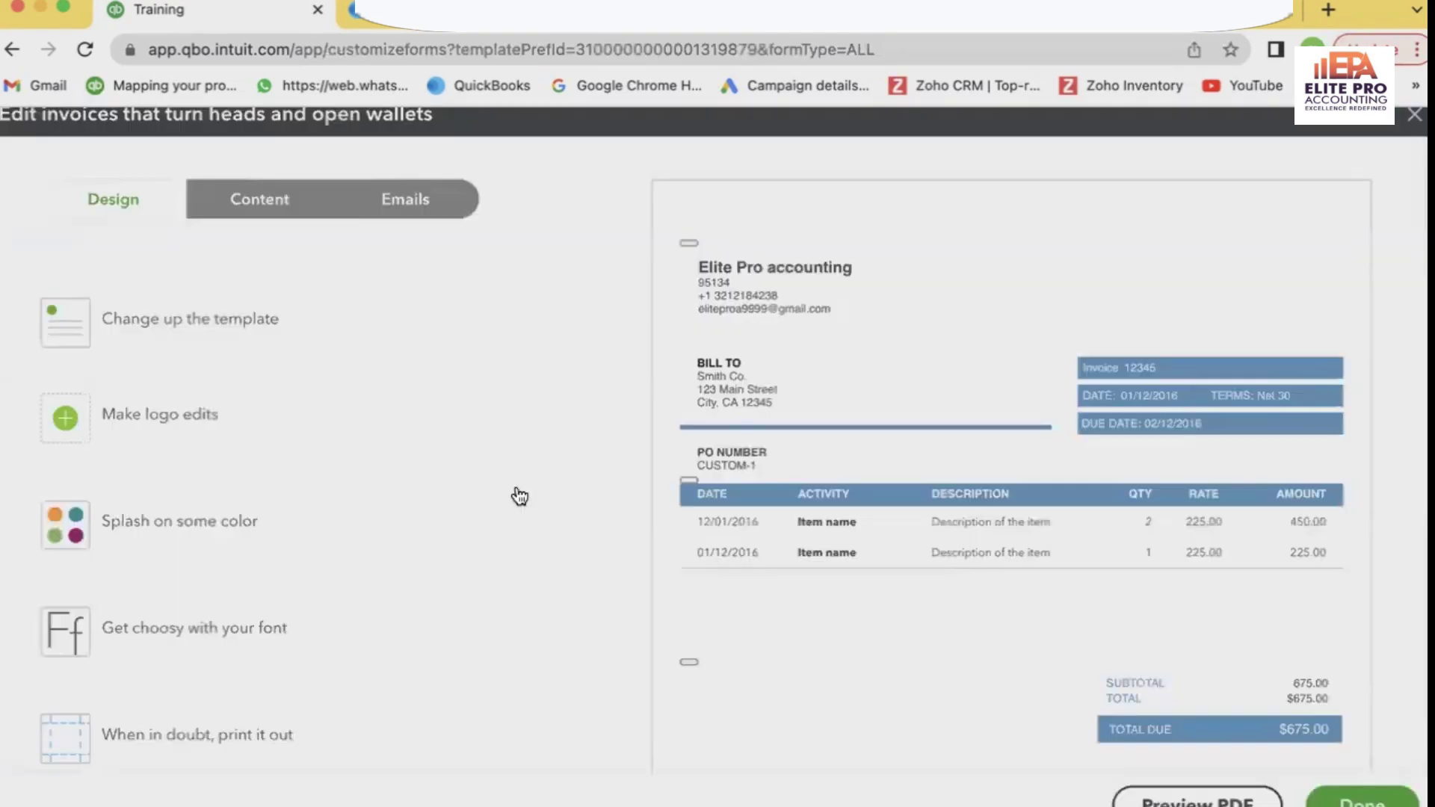
scroll(408, 404, "down", 4)
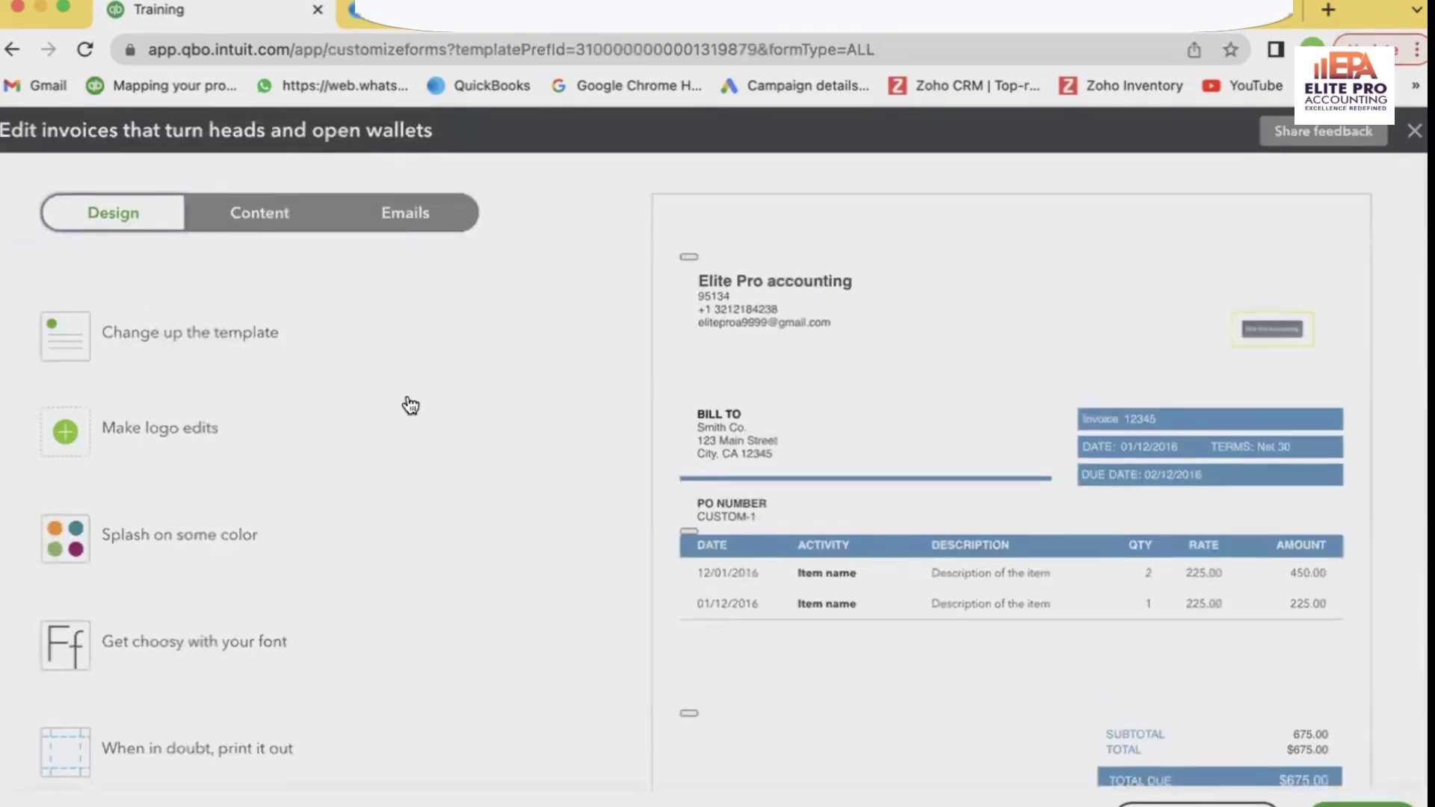
scroll(417, 570, "up", 4)
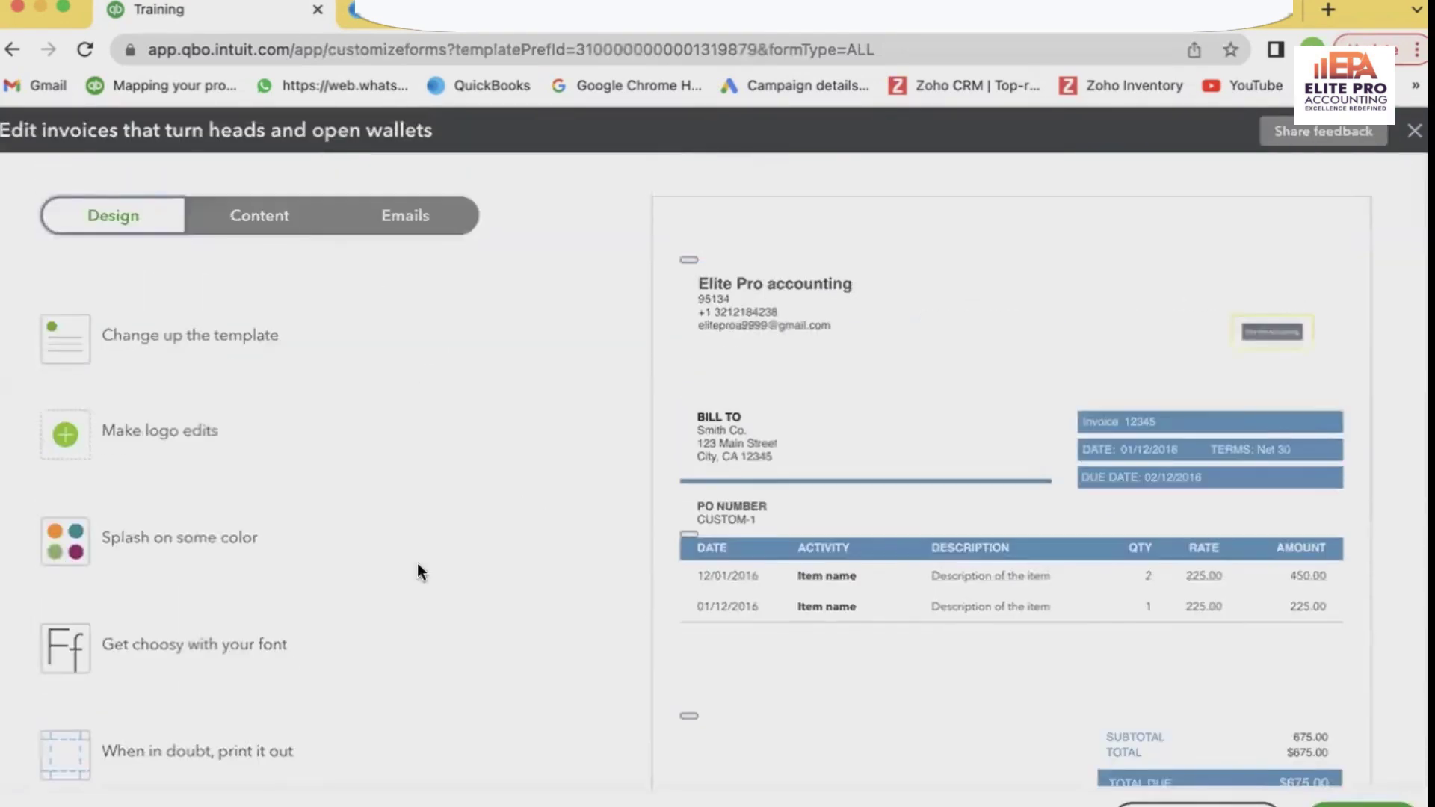
Step: Go to the form style's email settings and set the sales form type to Estimate
left_click(274, 225)
left_click(402, 217)
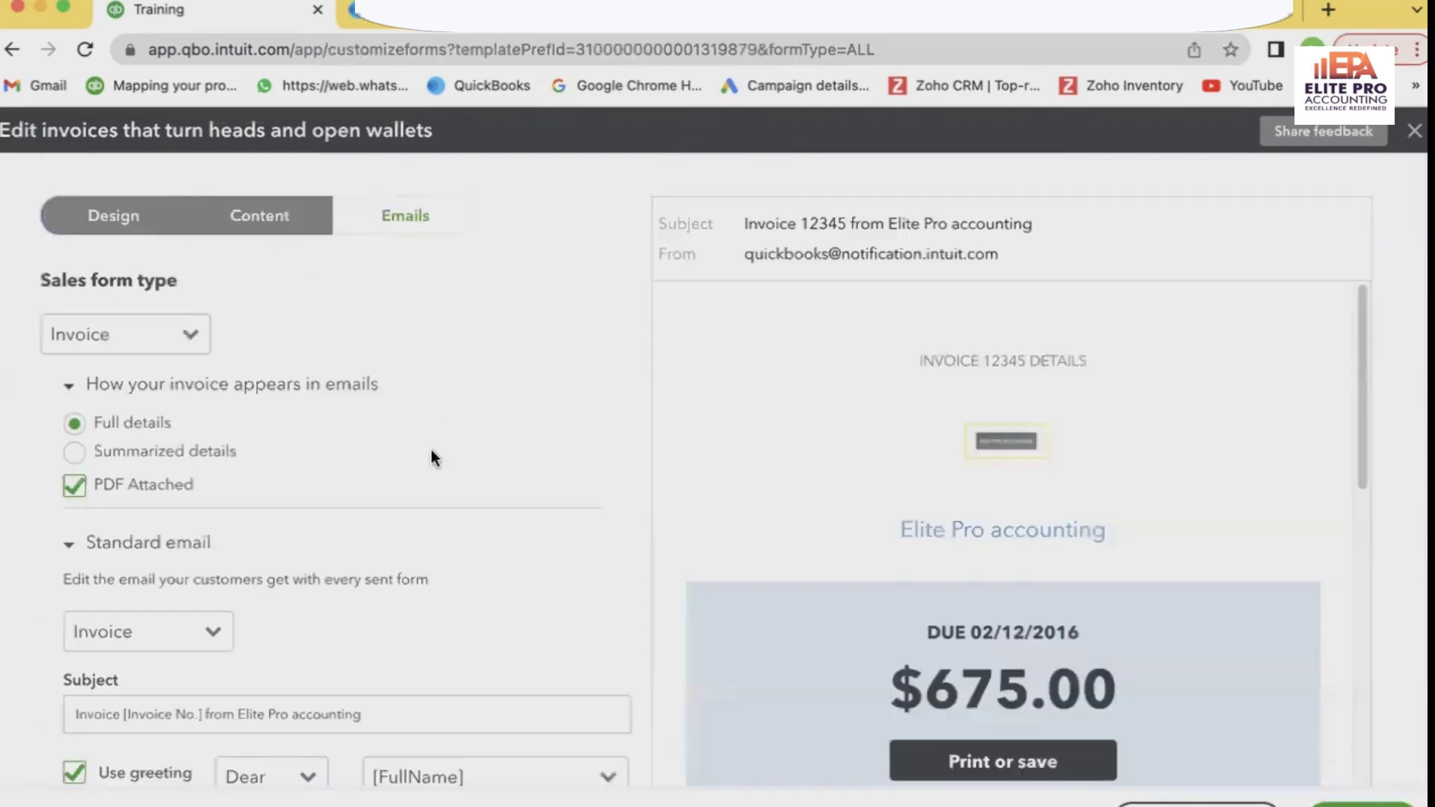
left_click(114, 344)
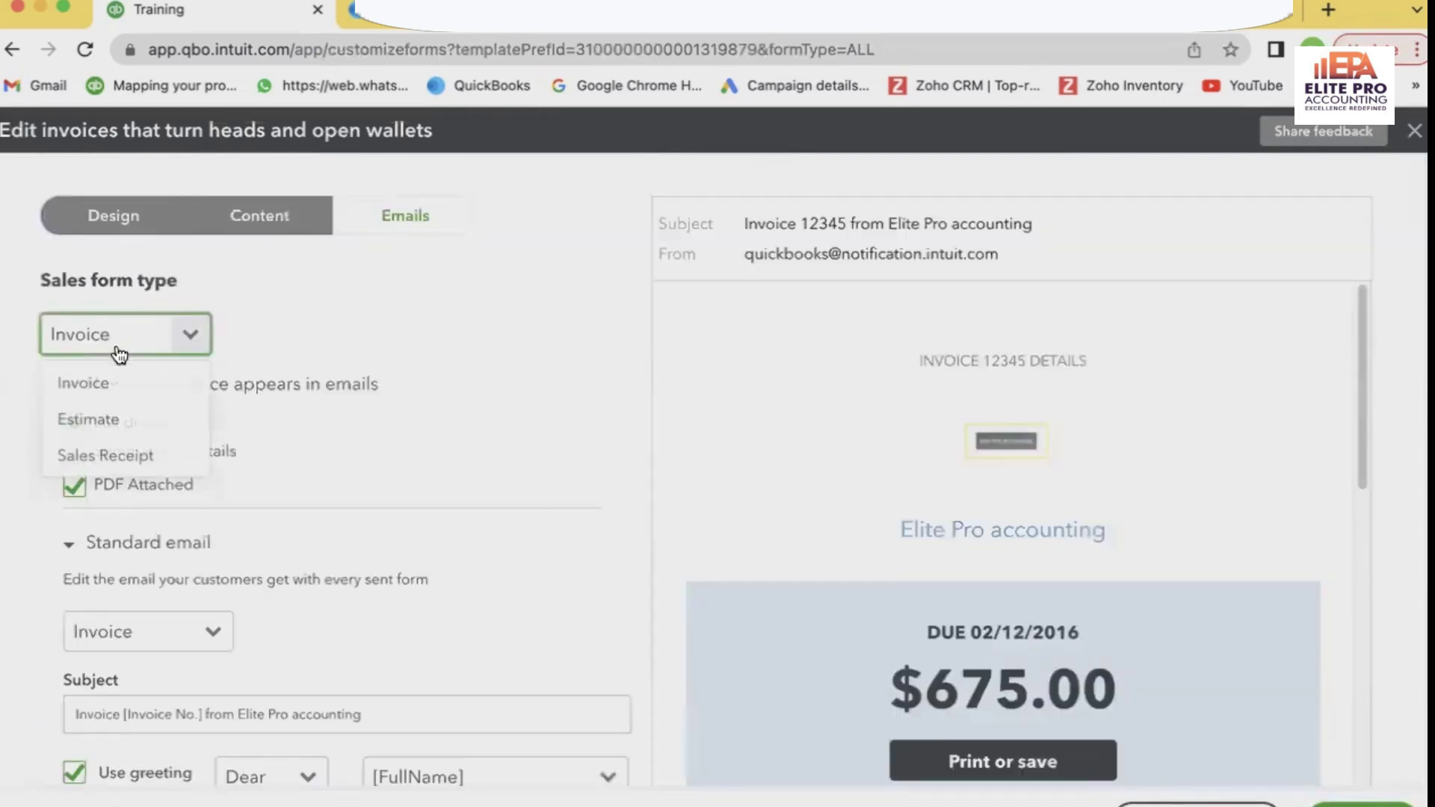
left_click(128, 418)
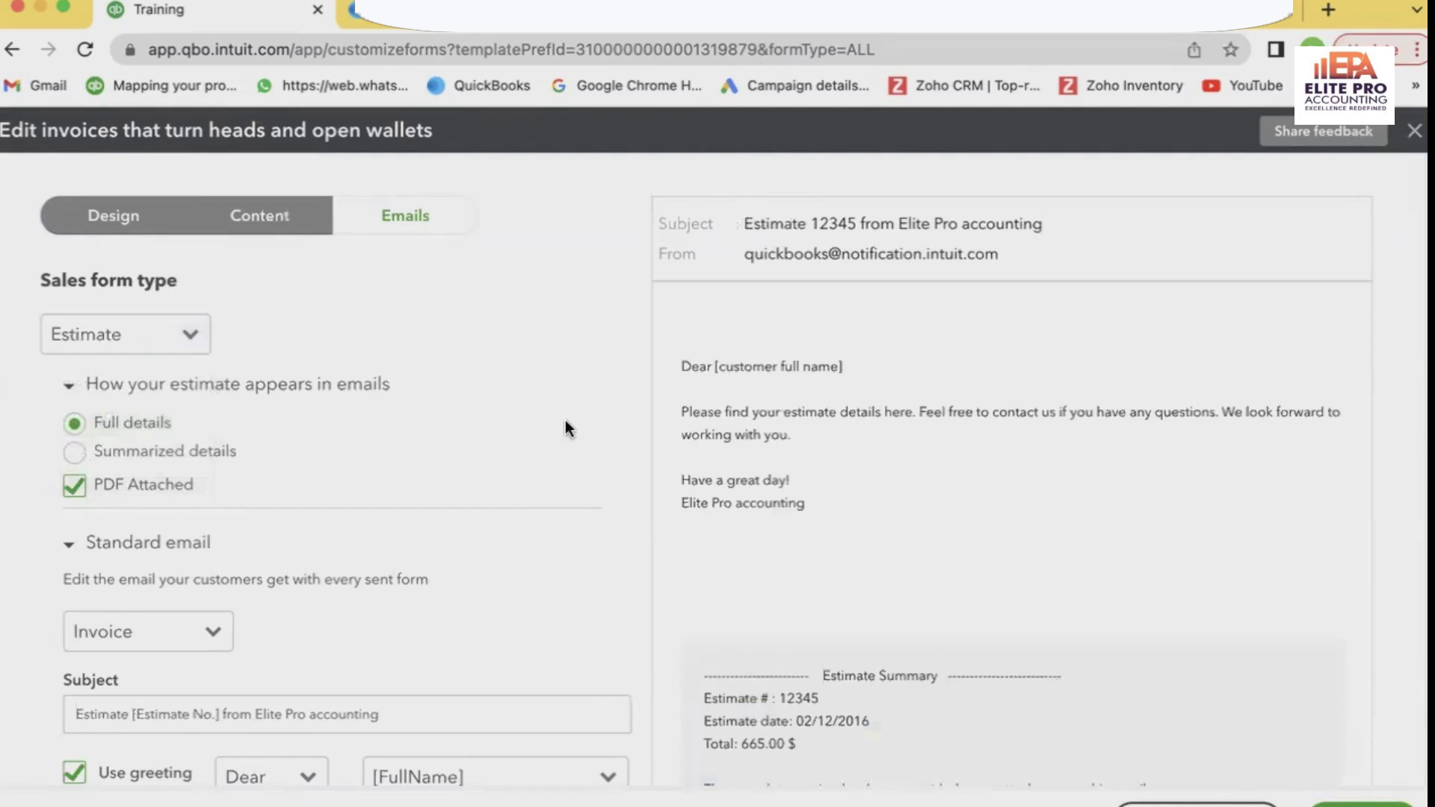
Step: Review the estimate email's subject, message and summary preview, and save the Standard form style
scroll(832, 565, "down", 5)
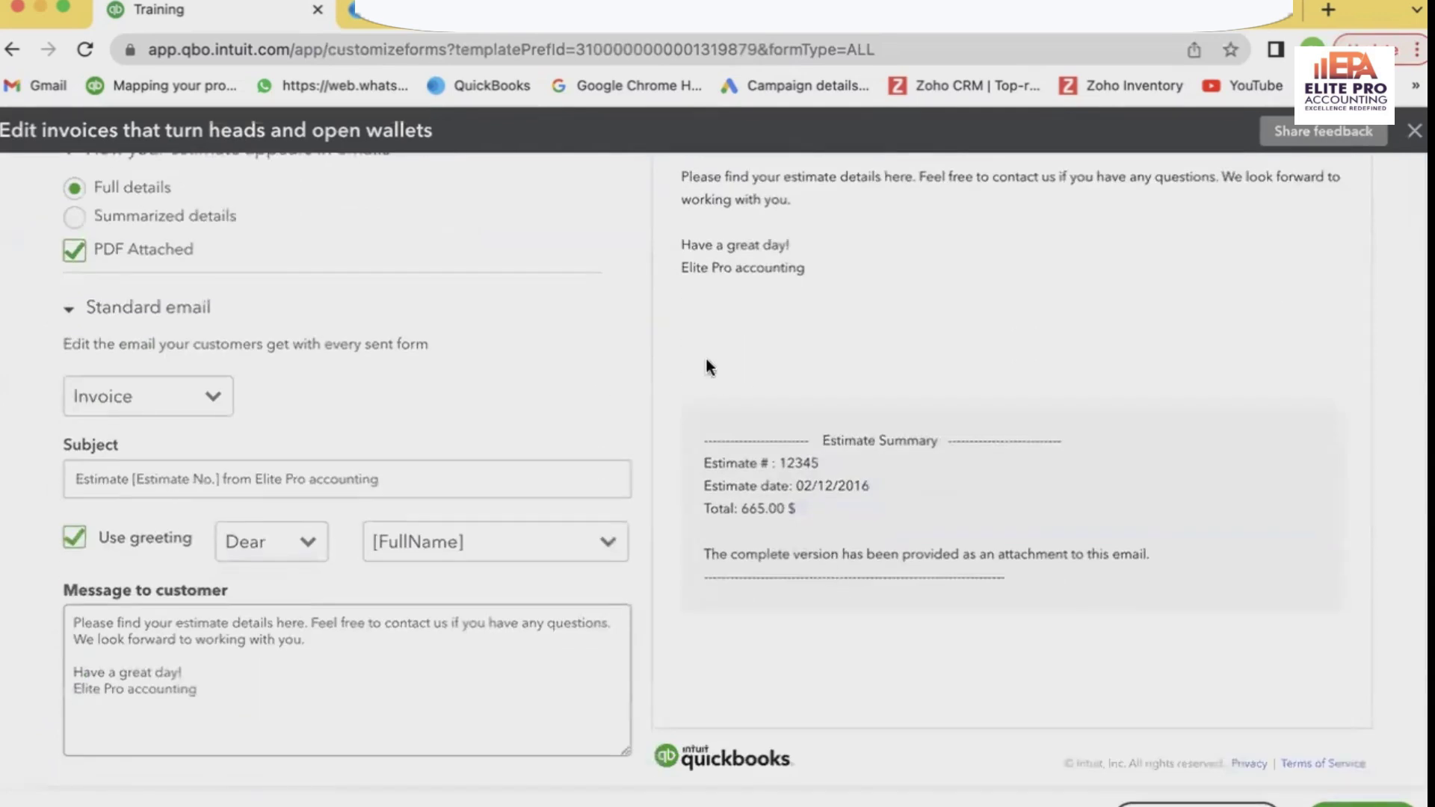
scroll(888, 492, "up", 5)
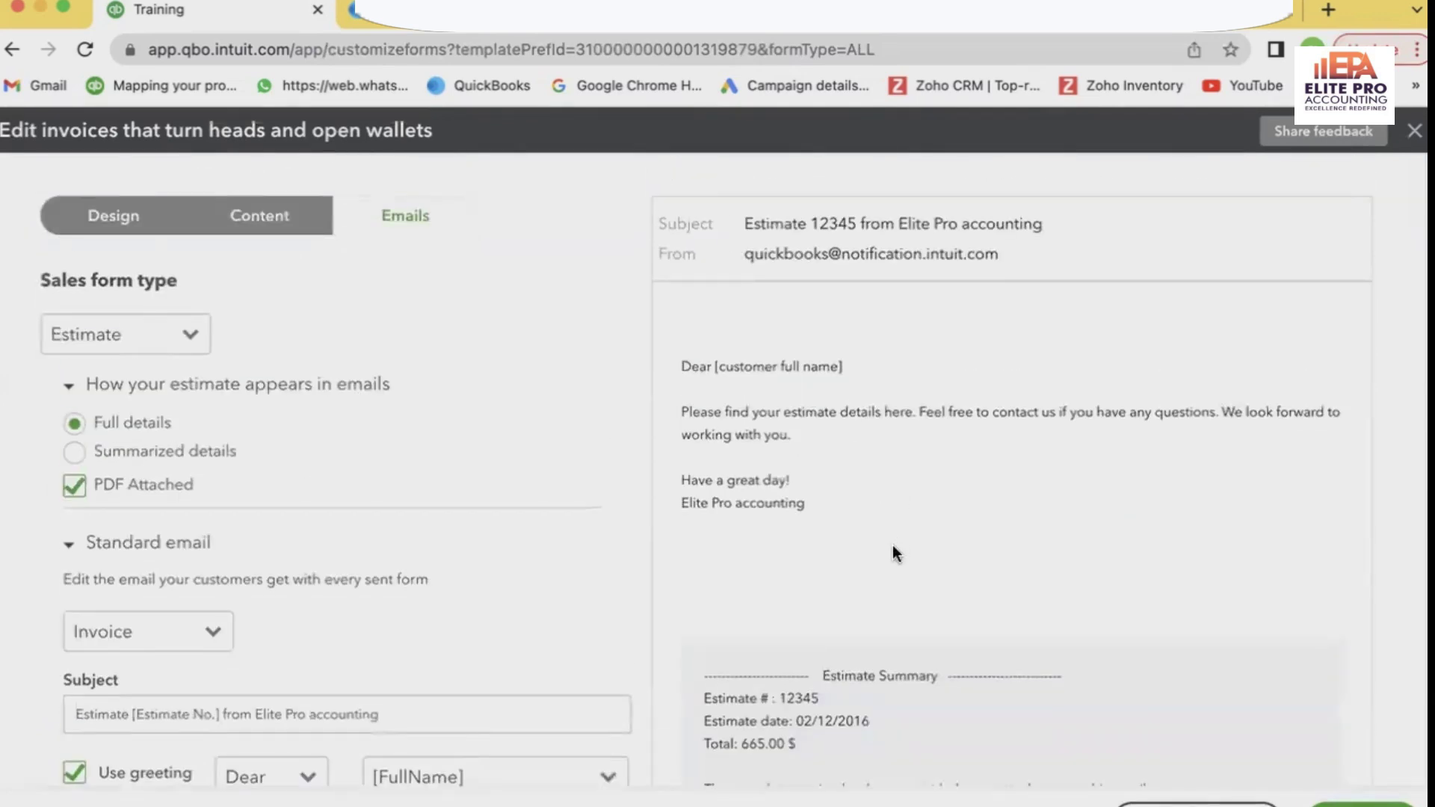
scroll(1043, 632, "down", 3)
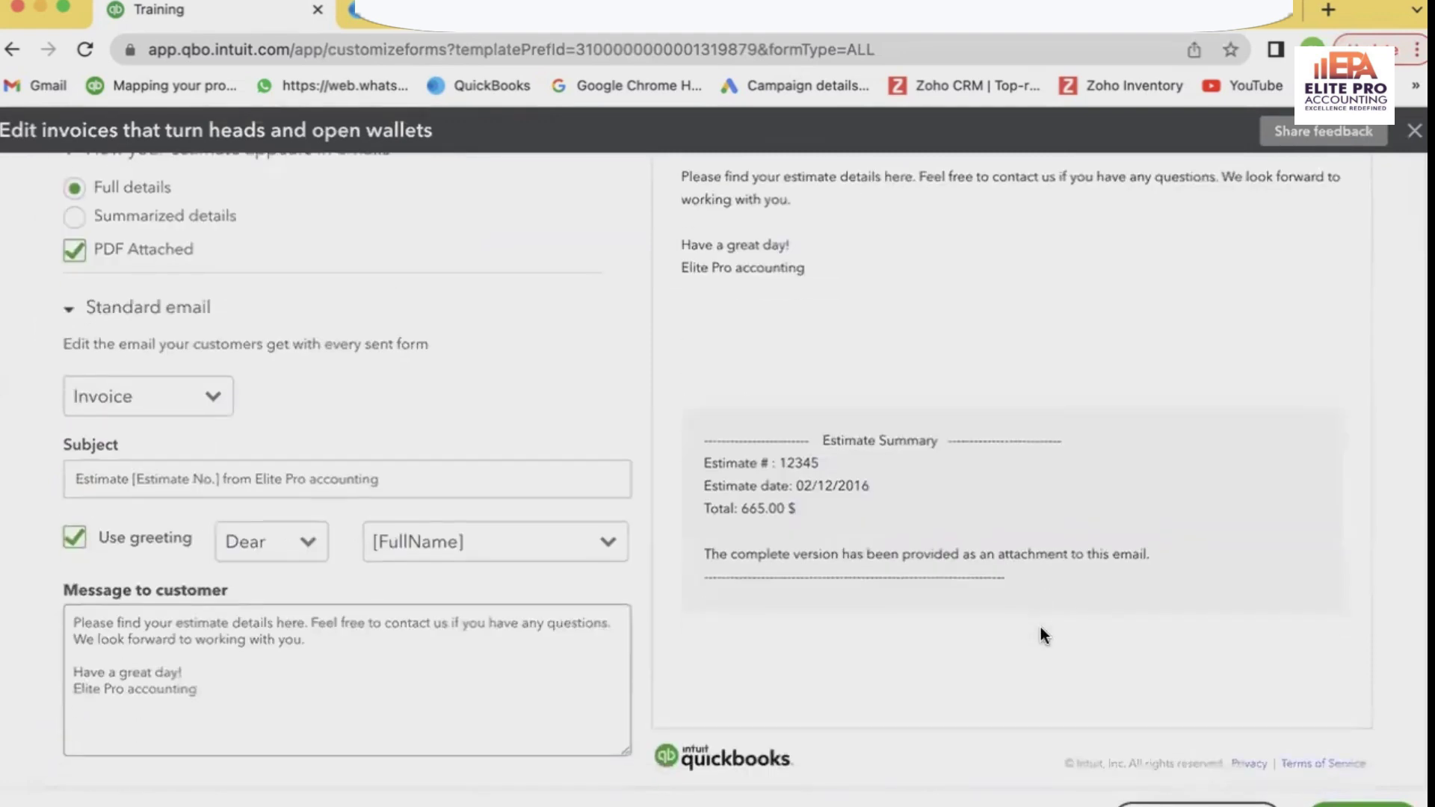
scroll(561, 560, "up", 3)
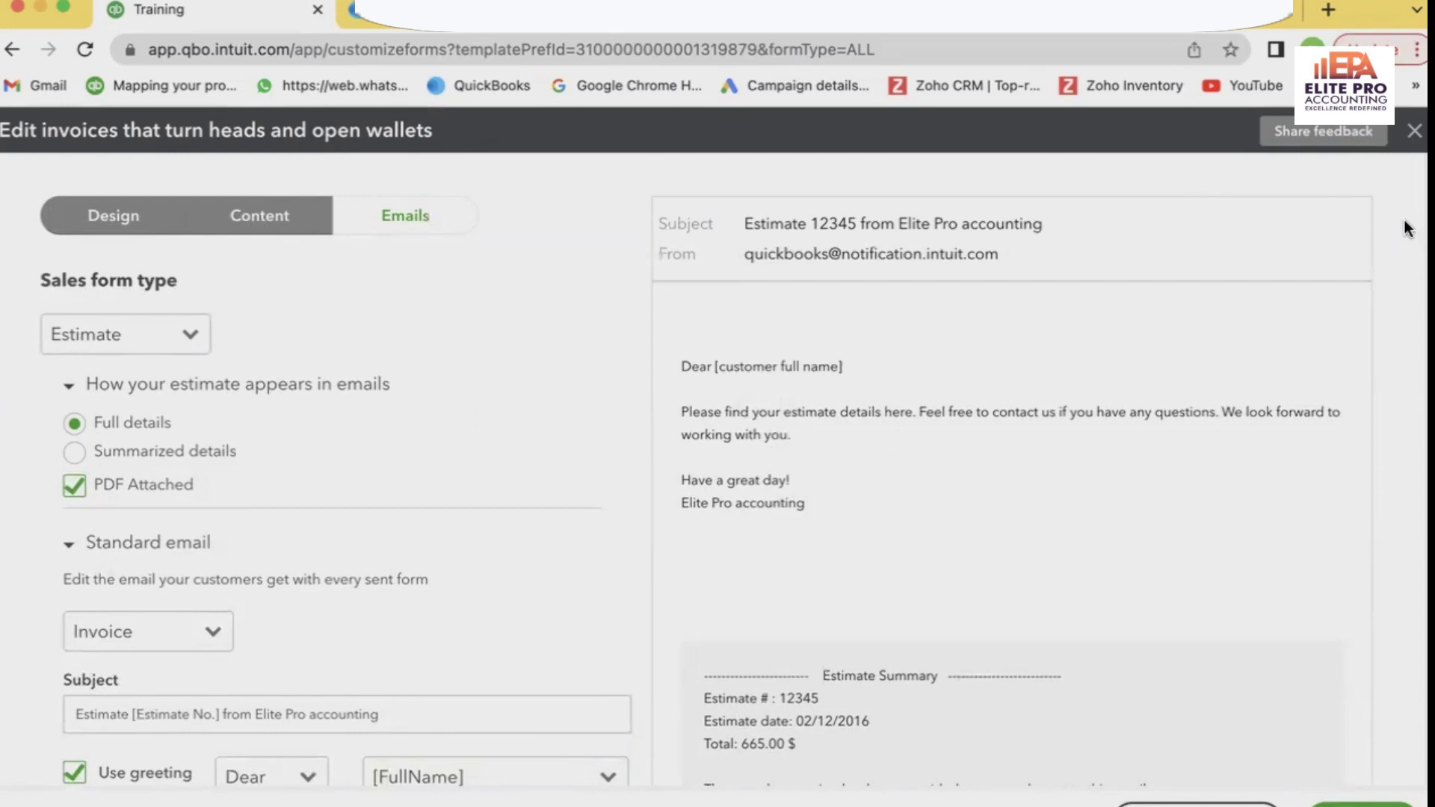
left_click(1352, 805)
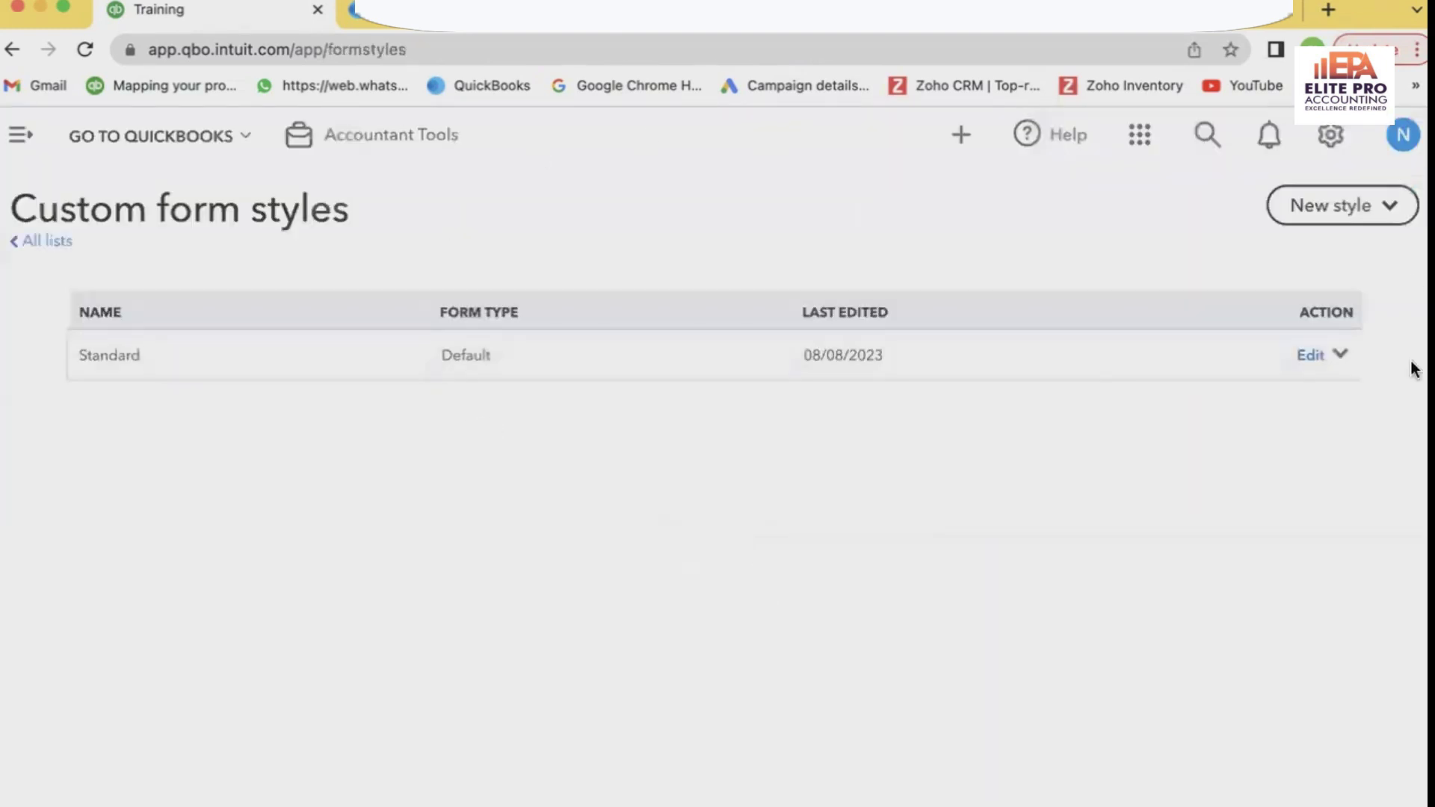
Step: Locate Custom form styles among the QuickBooks settings entries and return to the list of styles
left_click(49, 243)
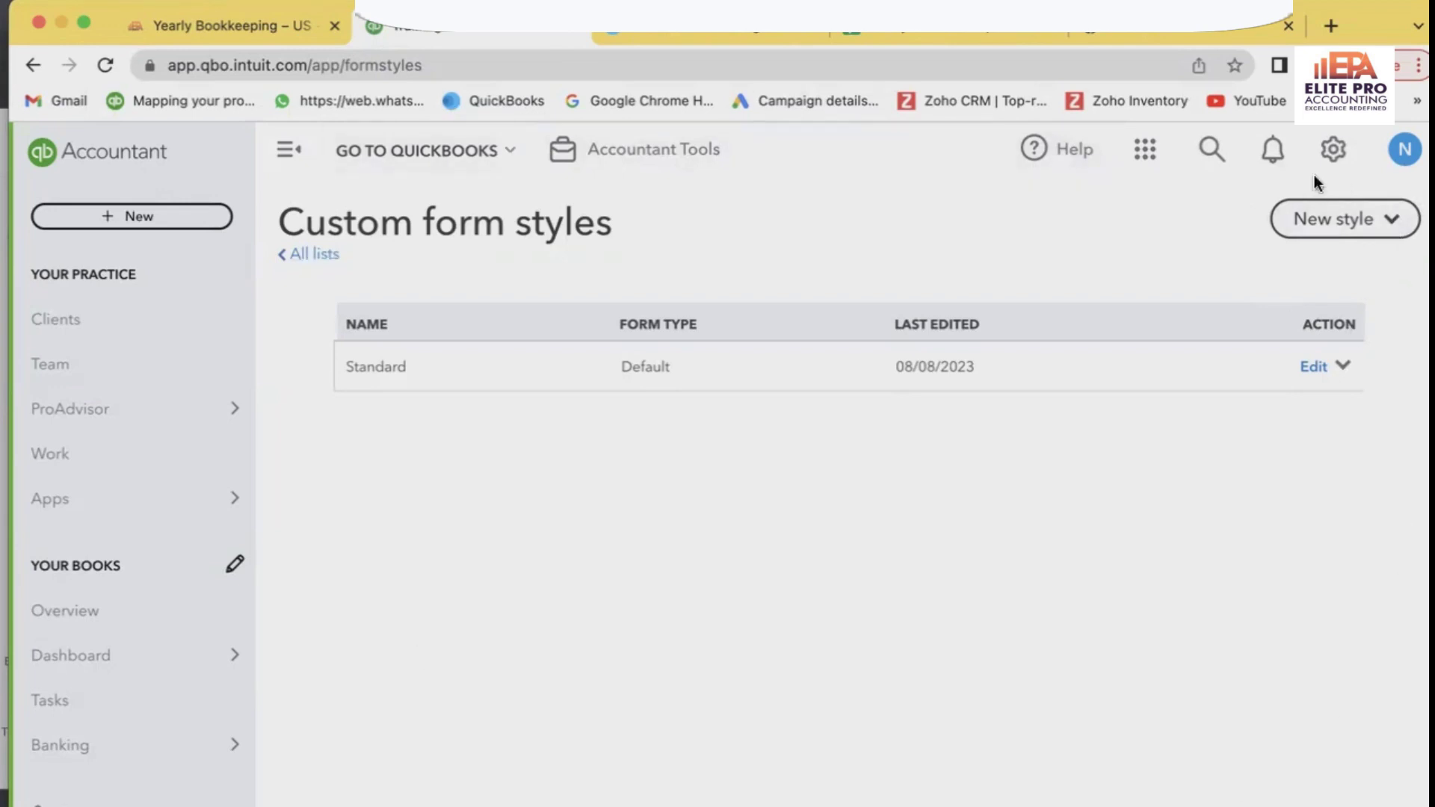
left_click(1332, 151)
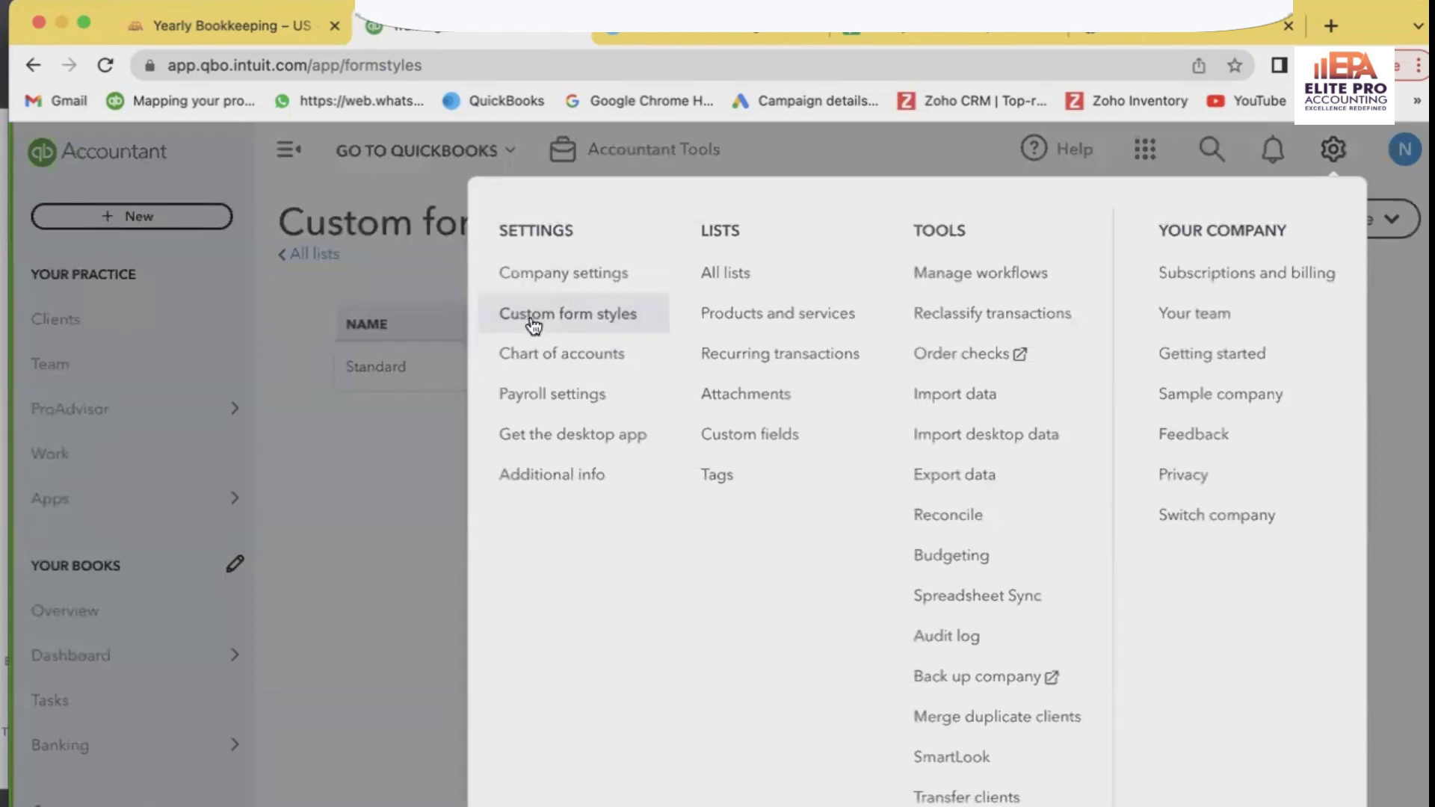
left_click(441, 438)
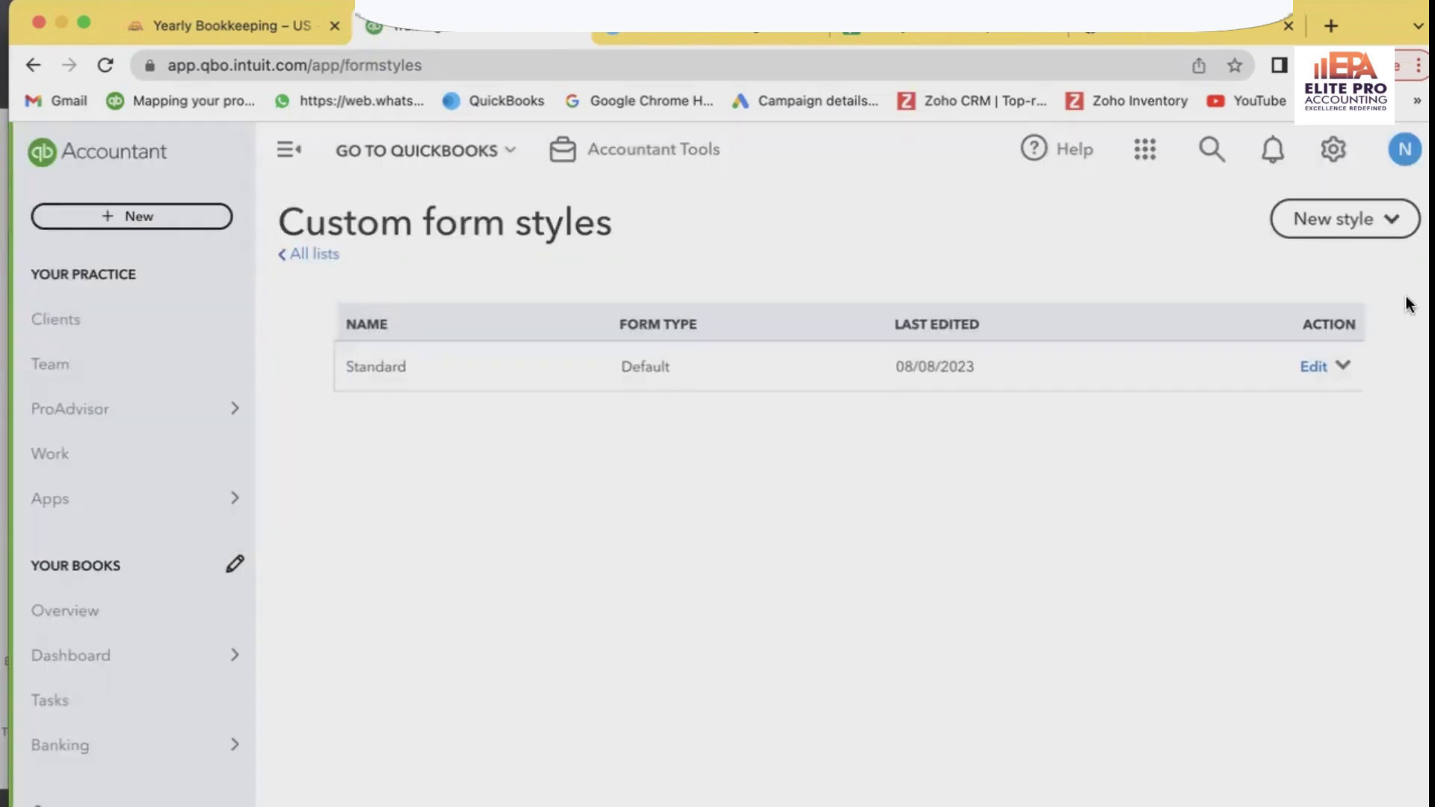
Step: View the form types available for creating a new custom form style
left_click(1393, 222)
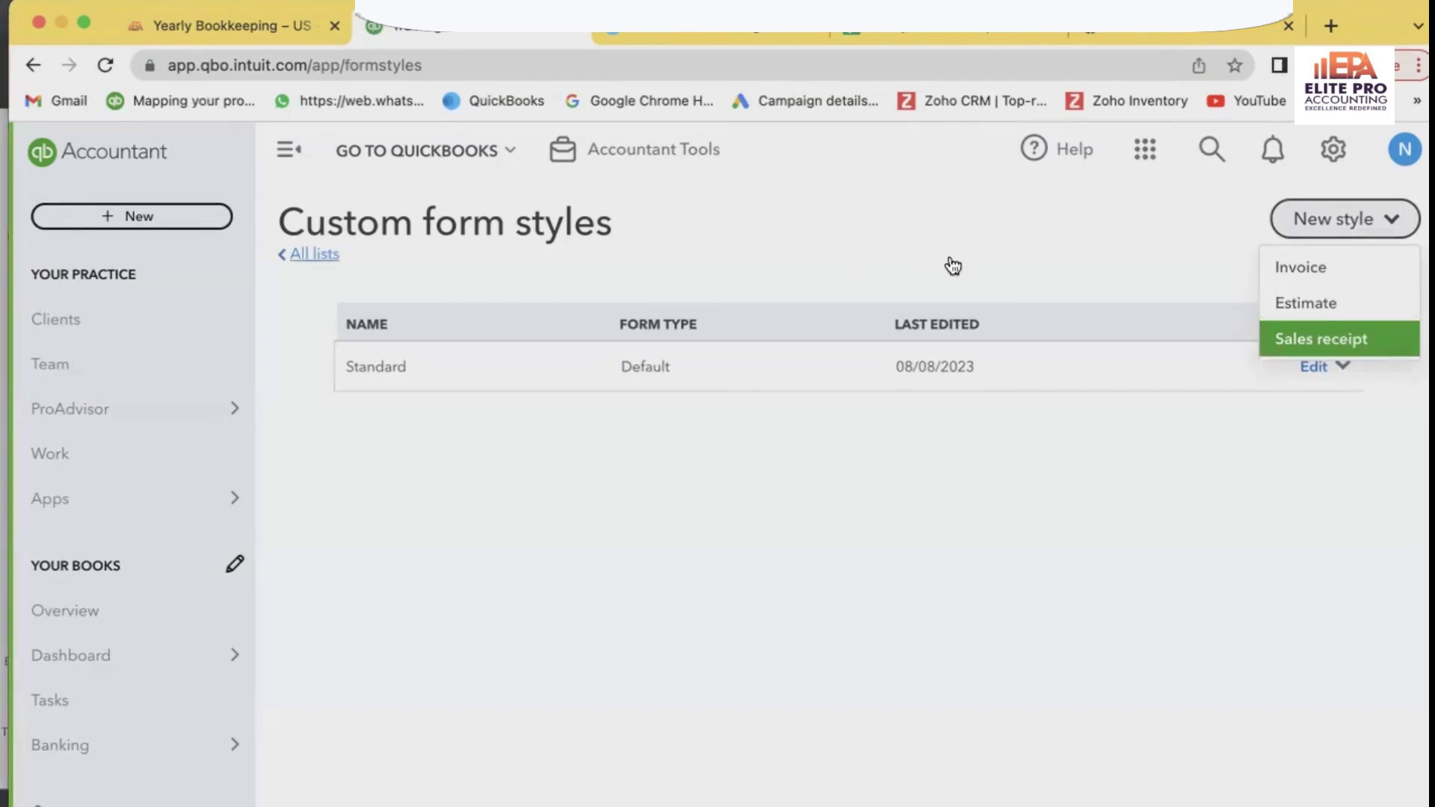
left_click(1092, 439)
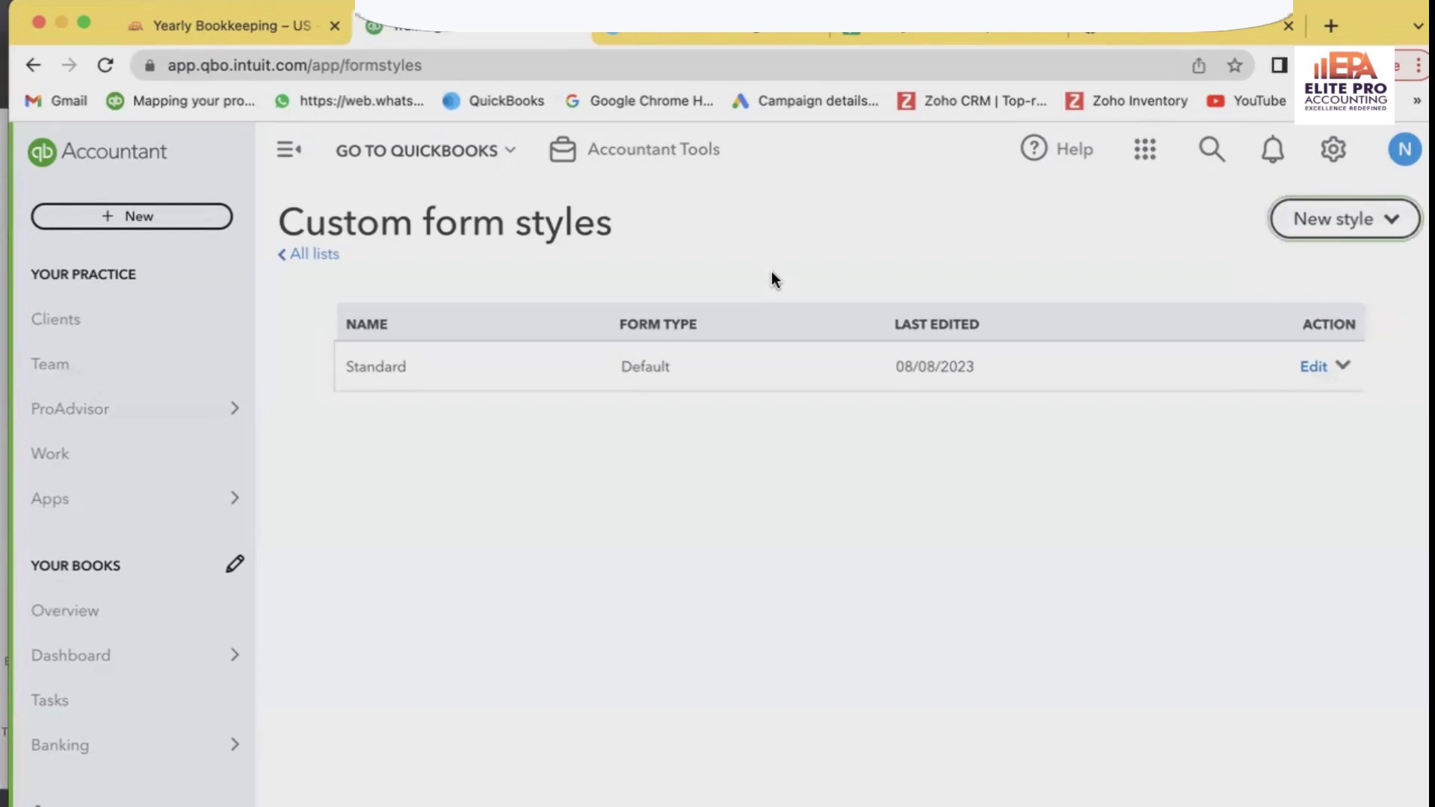
left_click(1392, 223)
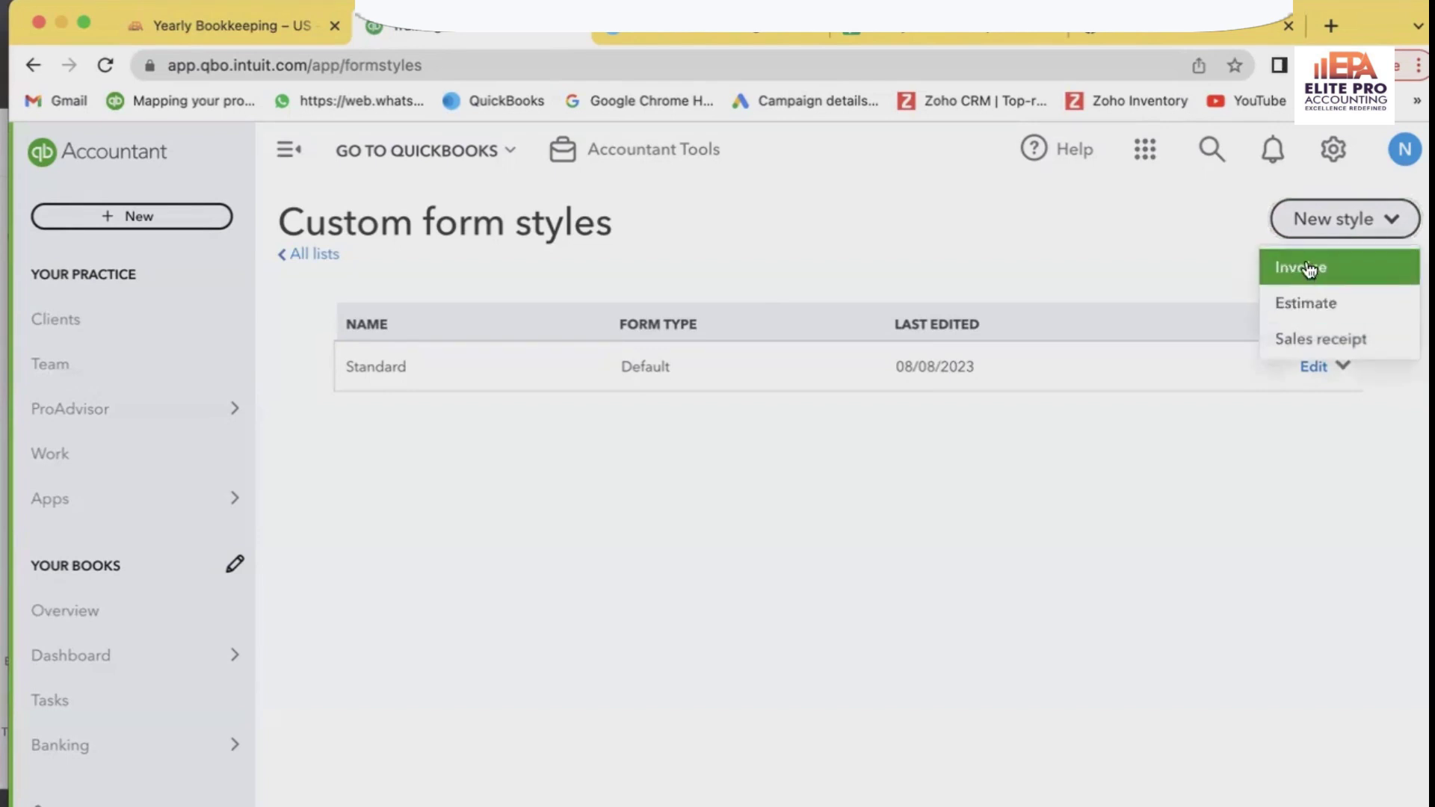
left_click(1295, 479)
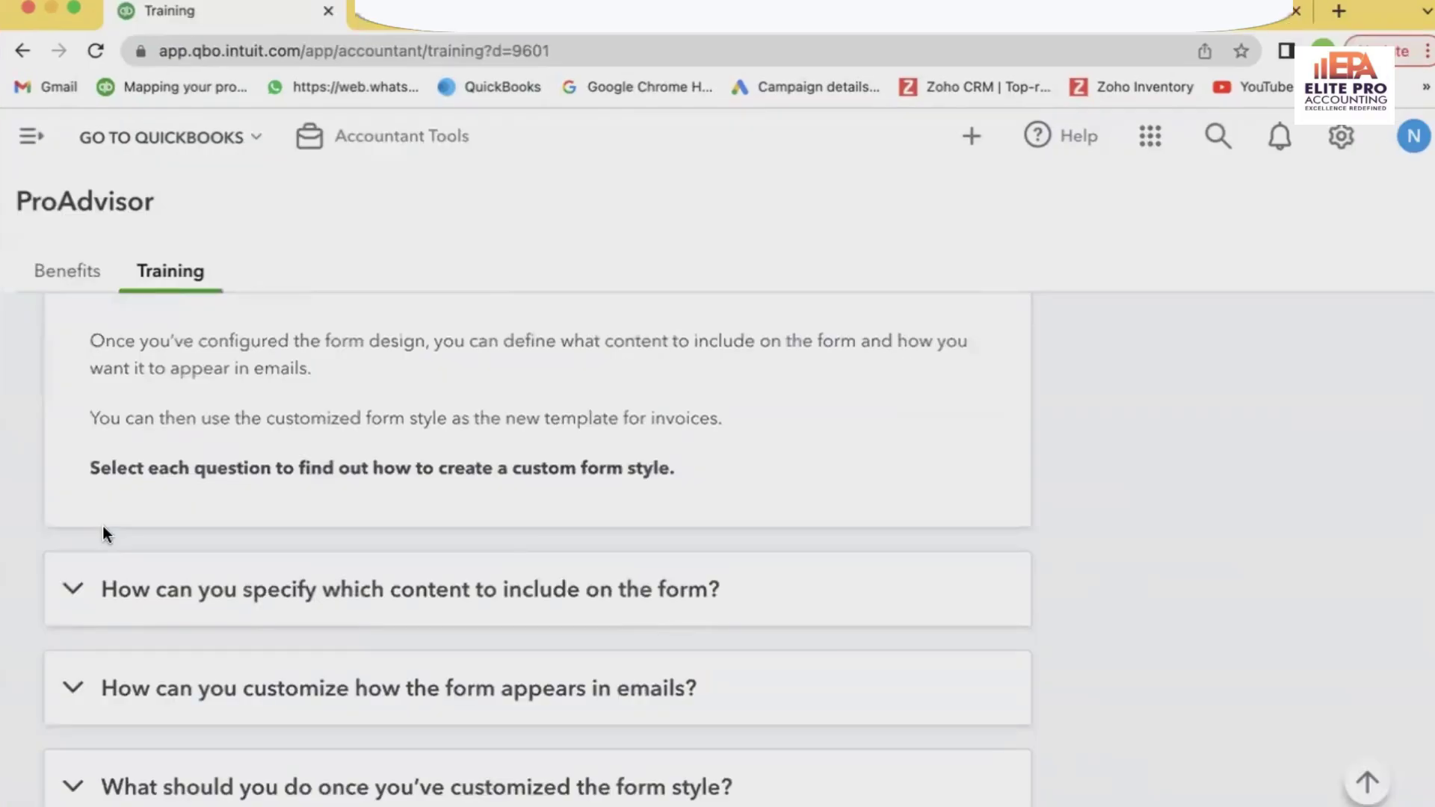
Step: Review the training section on completing a custom form template and return to the beginning of the Customizing sales forms lesson
scroll(102, 530, "up", 8)
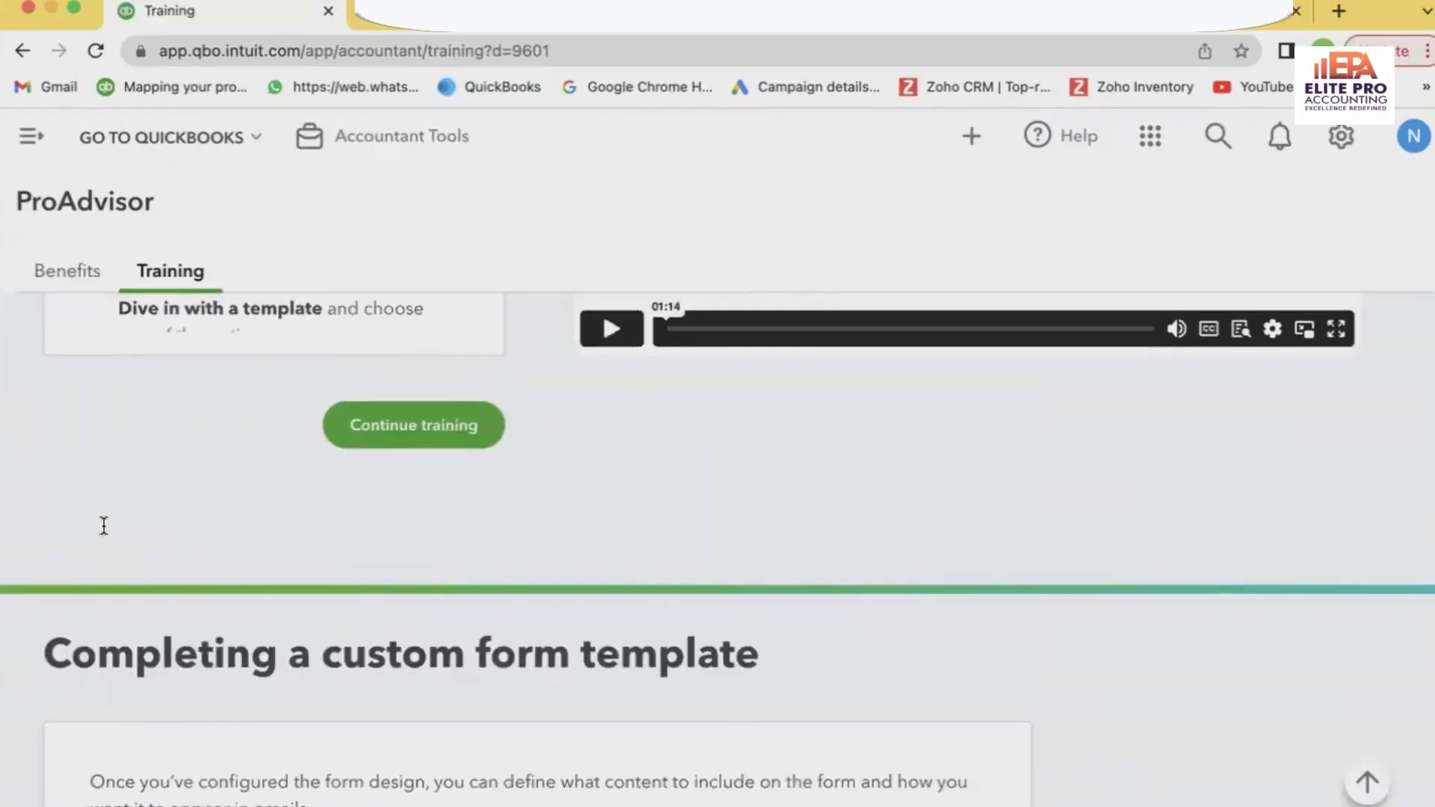
scroll(104, 526, "down", 4)
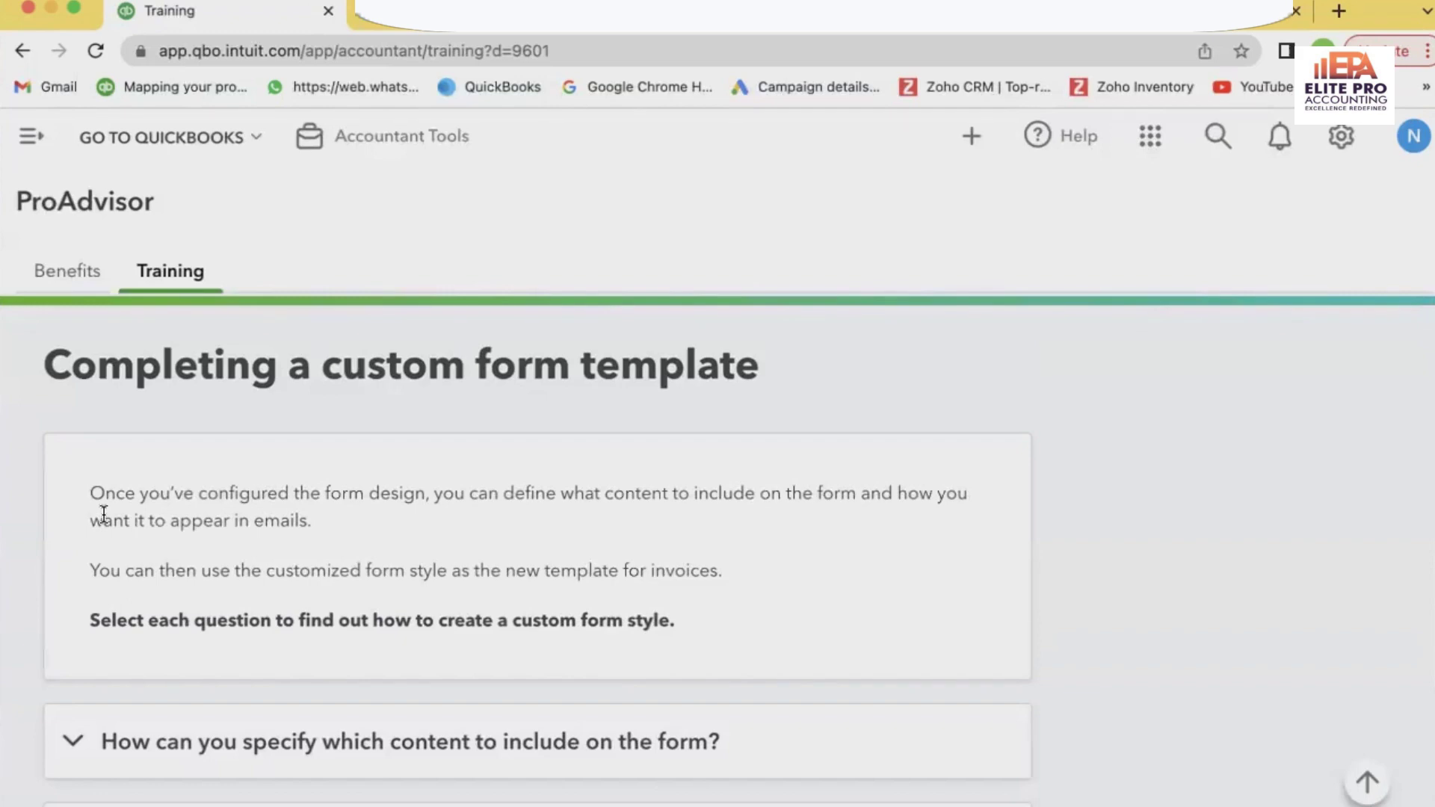
scroll(103, 514, "up", 2)
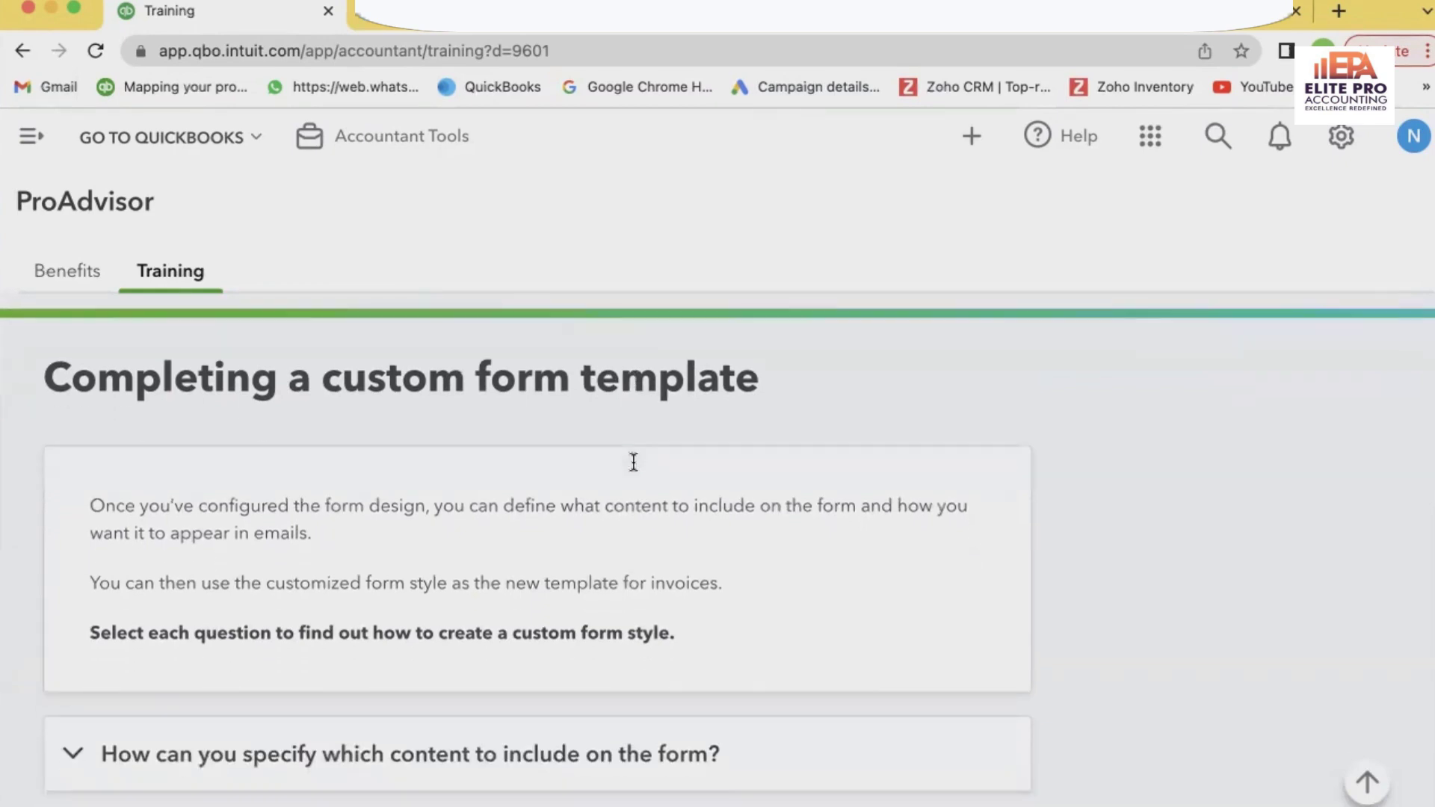
scroll(632, 464, "up", 20)
scroll(633, 462, "up", 5)
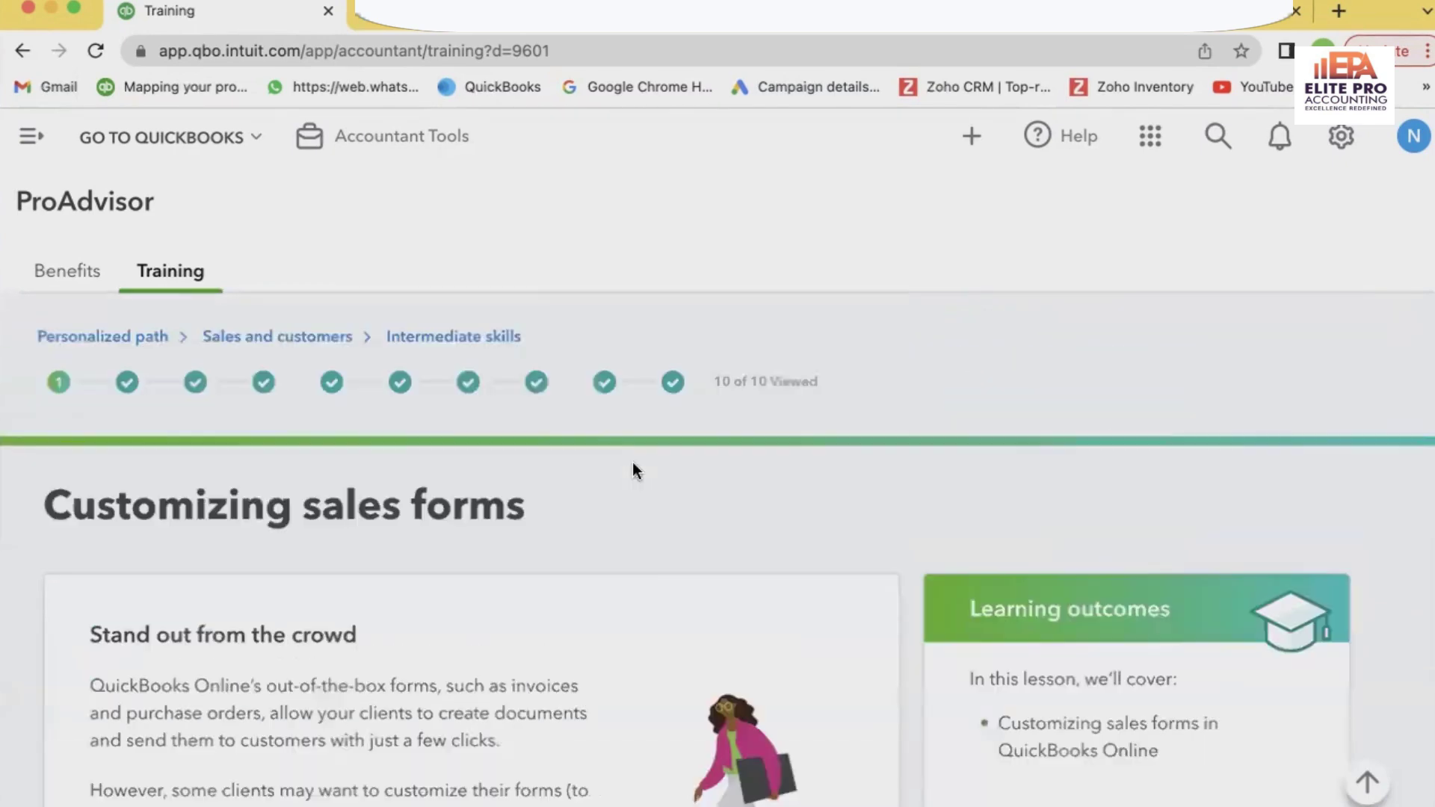
Step: Open the Sales and customers training path and view its Intermediate skills lessons
left_click(289, 344)
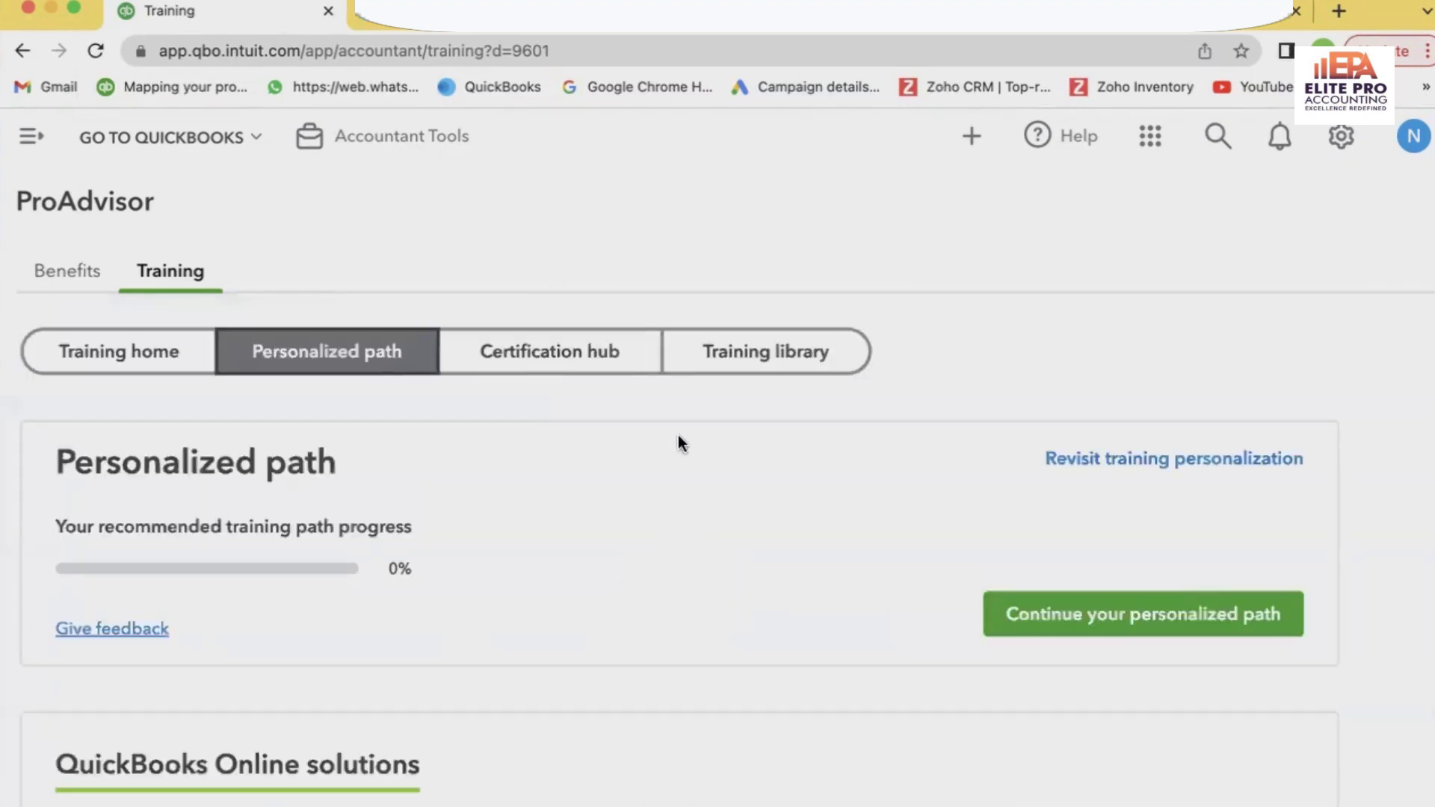
scroll(679, 444, "down", 10)
scroll(678, 444, "down", 3)
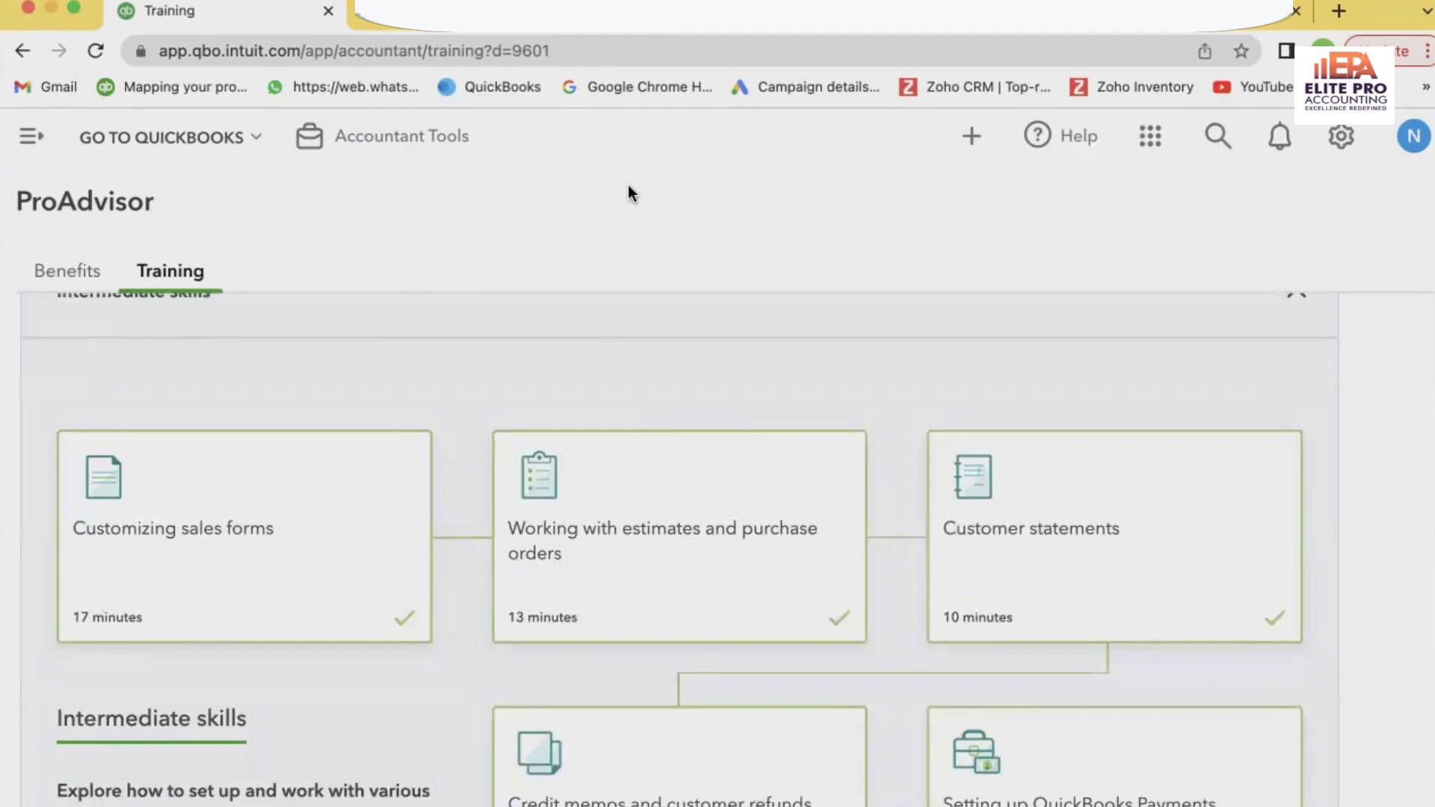
Step: Go to the eliteproaccounting.com website
left_click(572, 52)
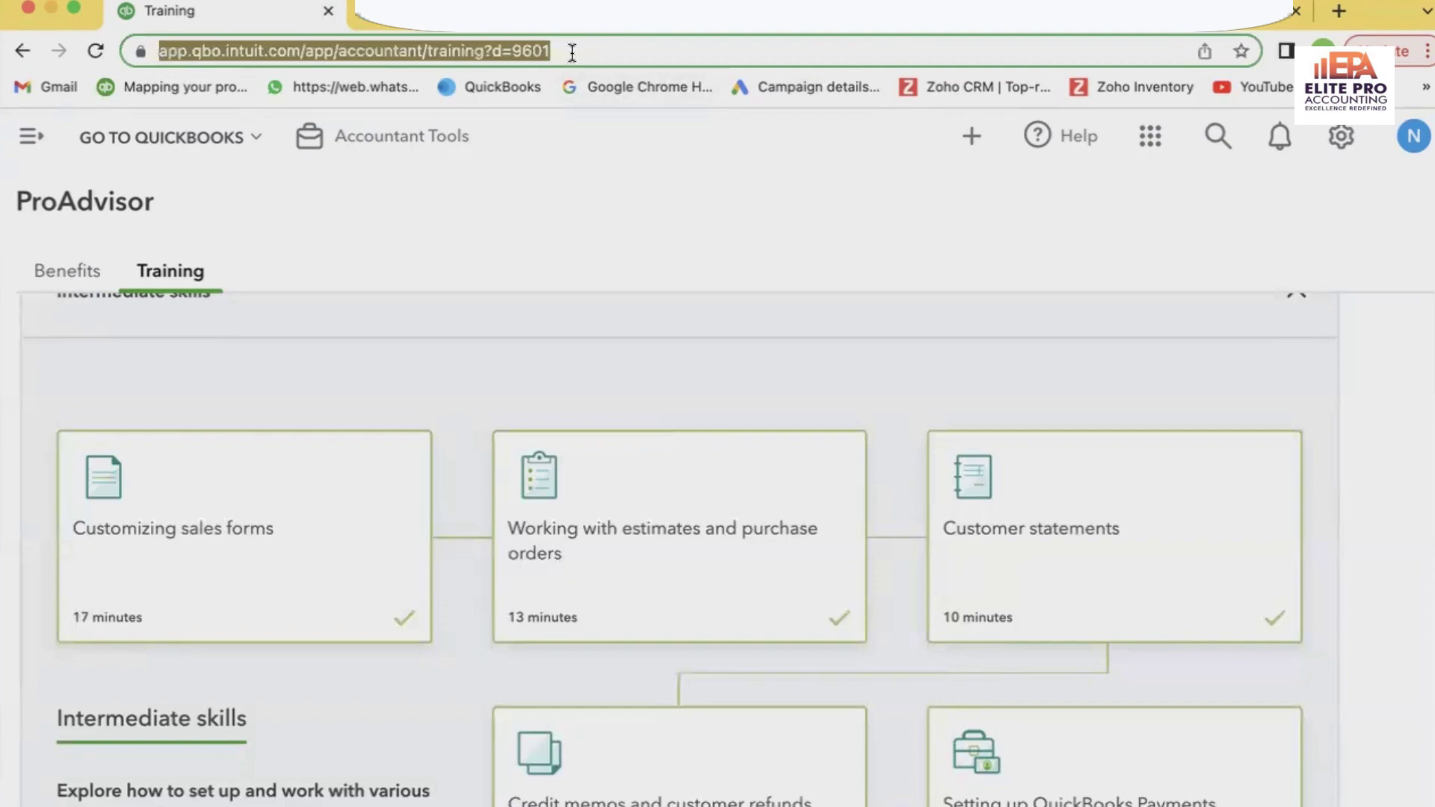
type("elitep")
key("Return")
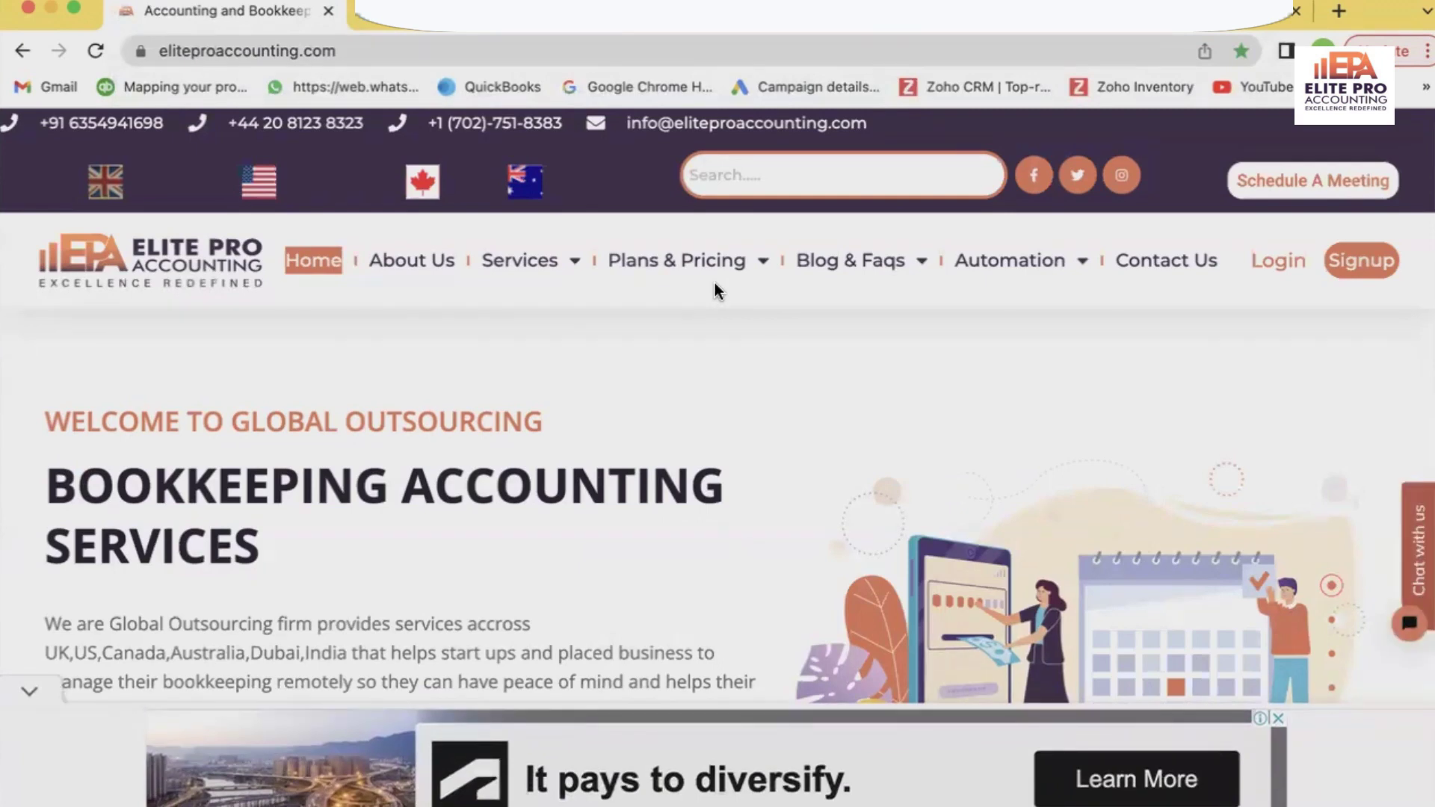
Step: Open the outsourced bookkeeping plans for the USA and look over the packages offered
mouse_move(712, 283)
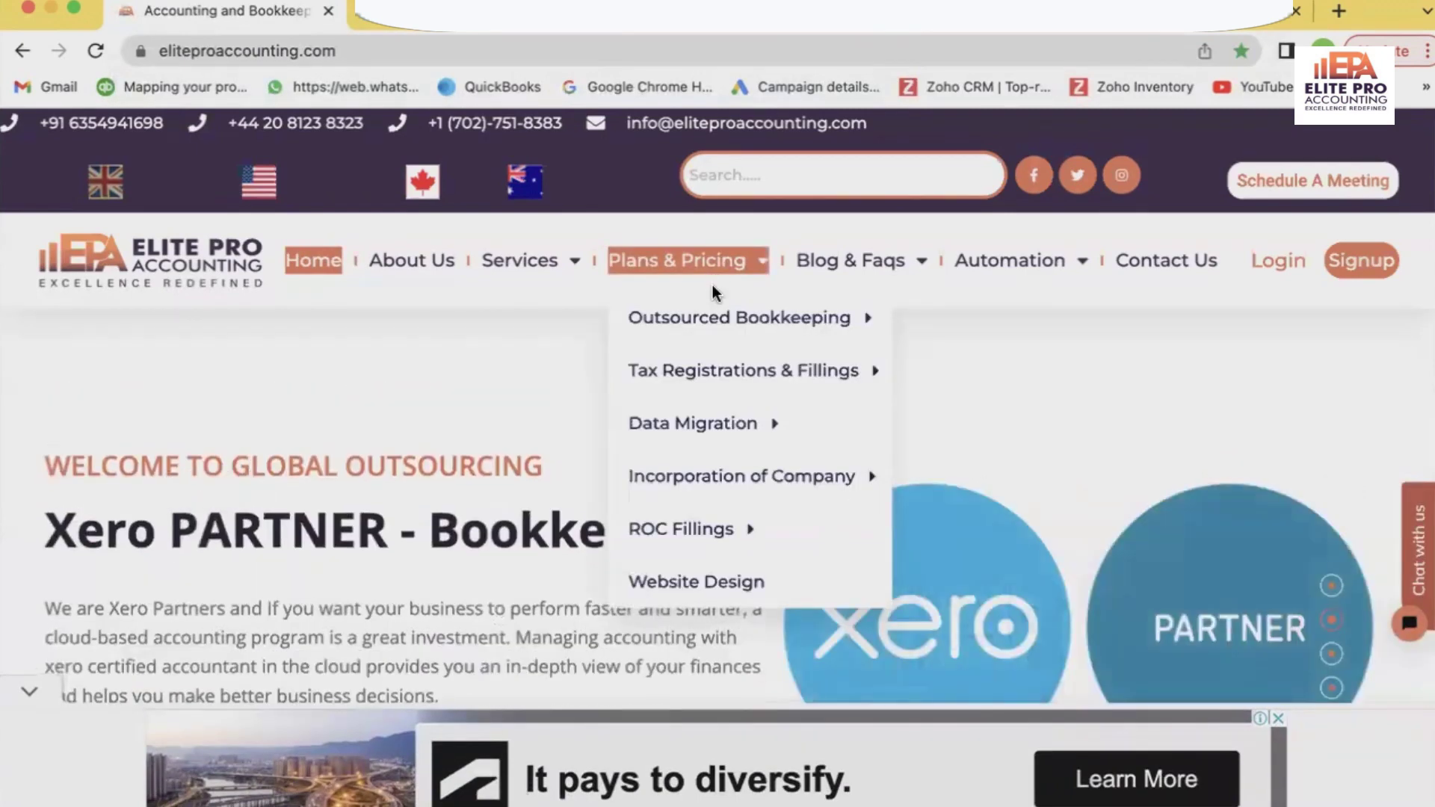
mouse_move(720, 315)
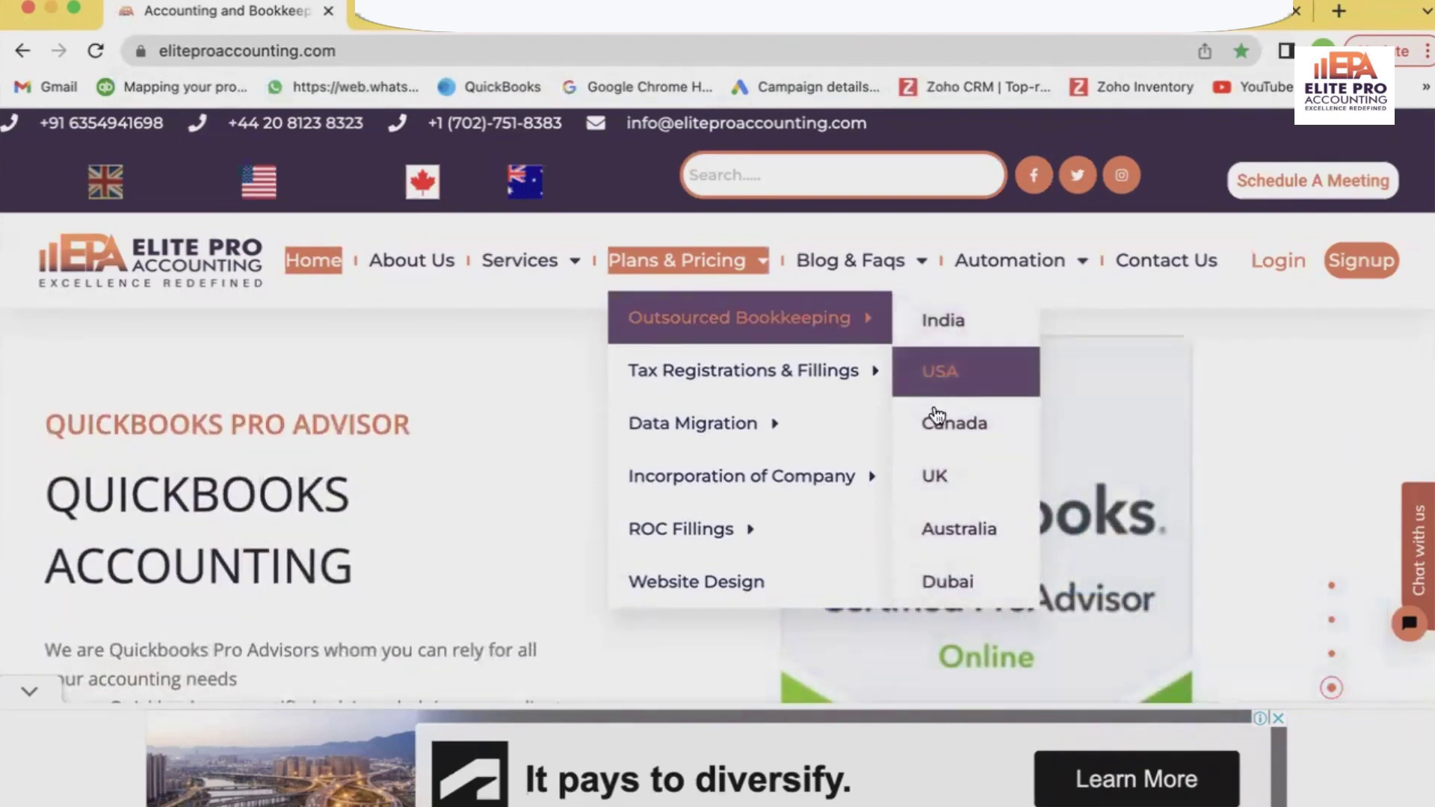
mouse_move(865, 397)
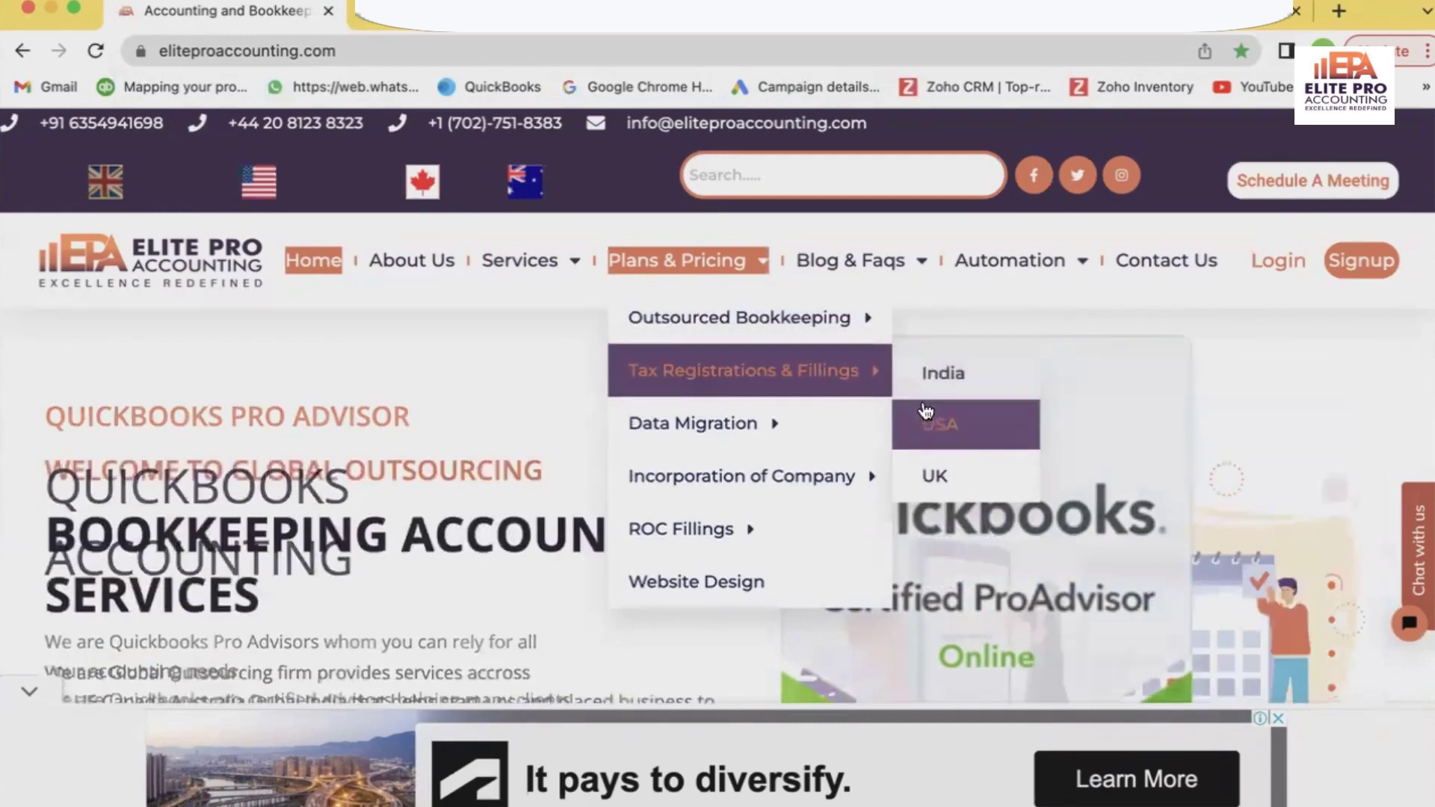
mouse_move(886, 329)
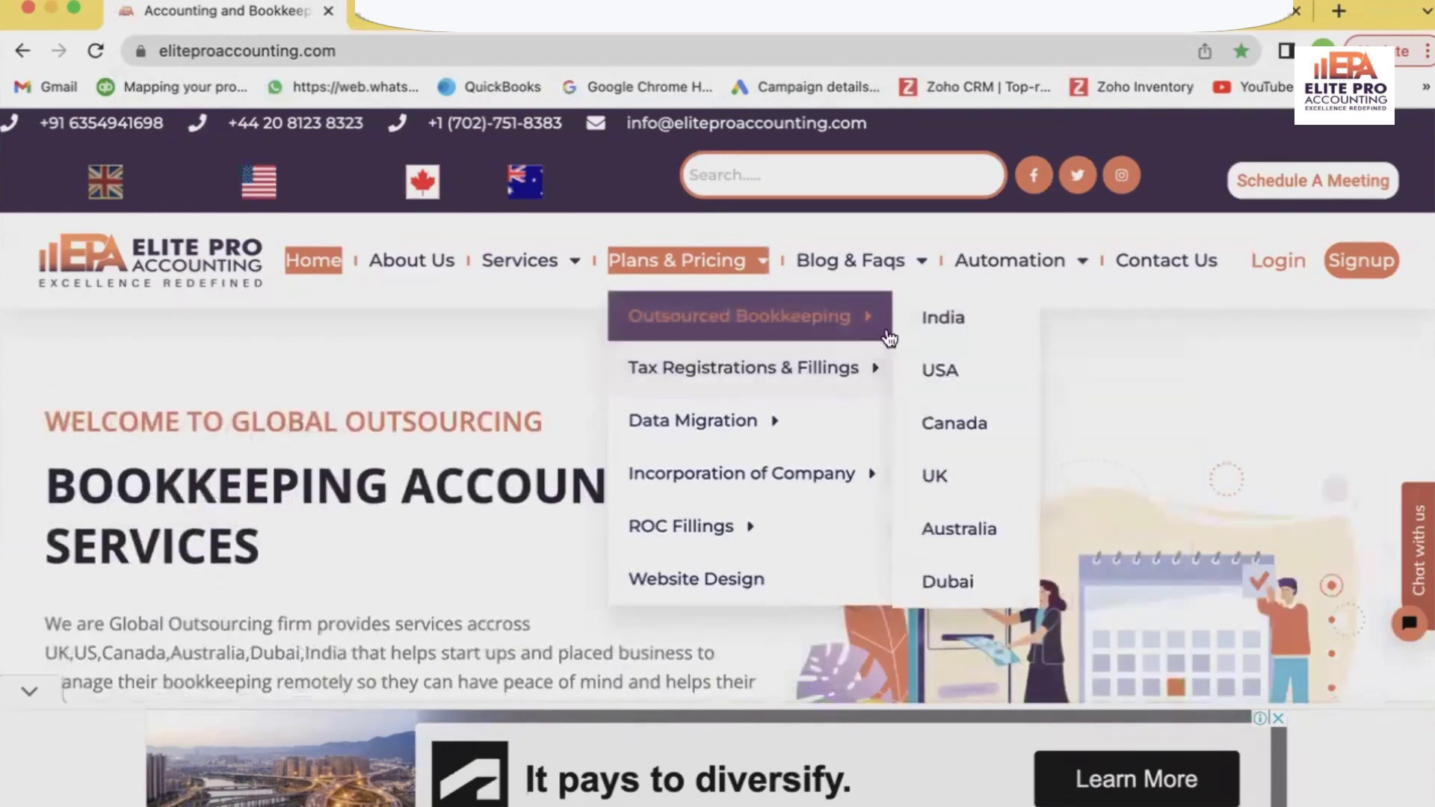
left_click(935, 374)
left_click(749, 568)
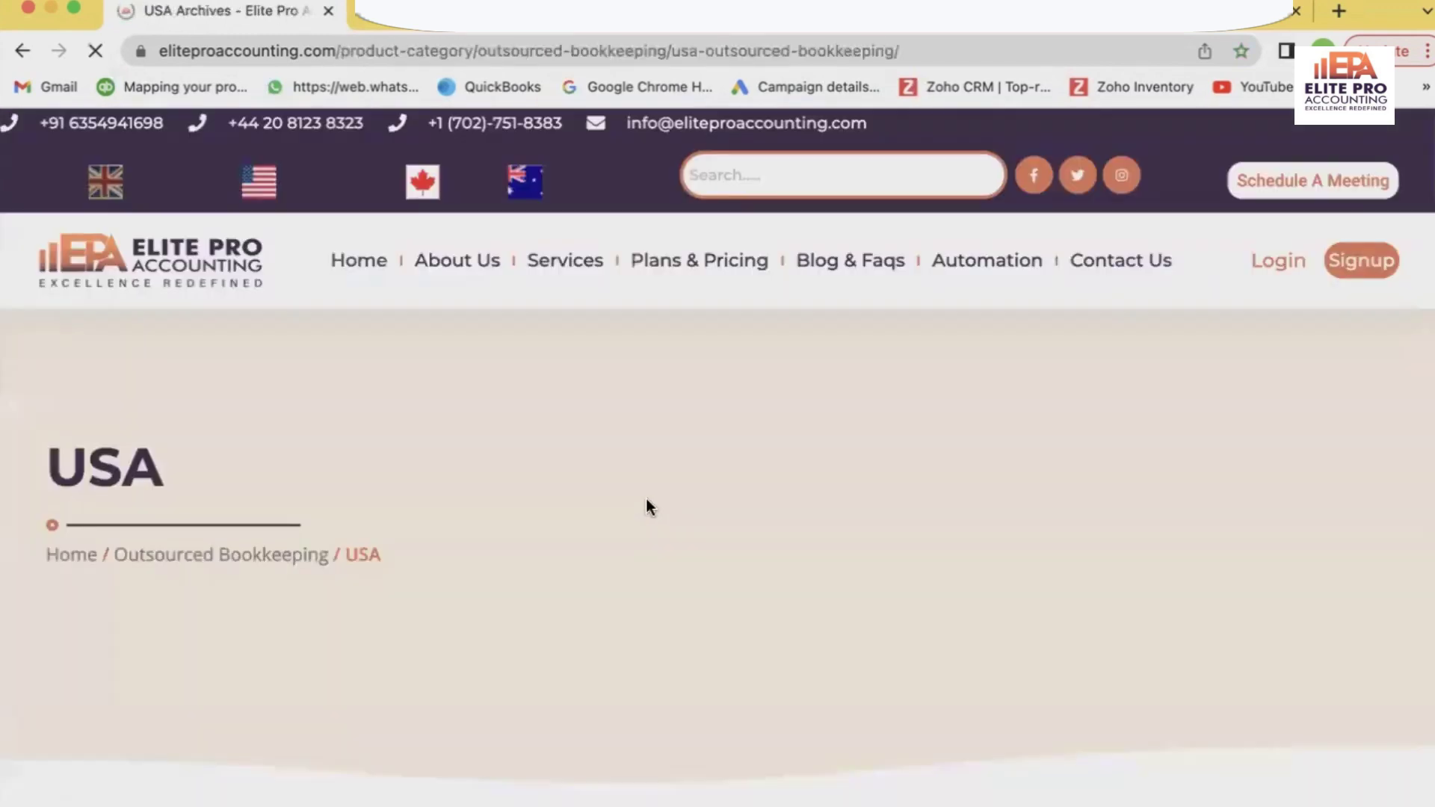
scroll(628, 449, "down", 5)
scroll(620, 441, "down", 2)
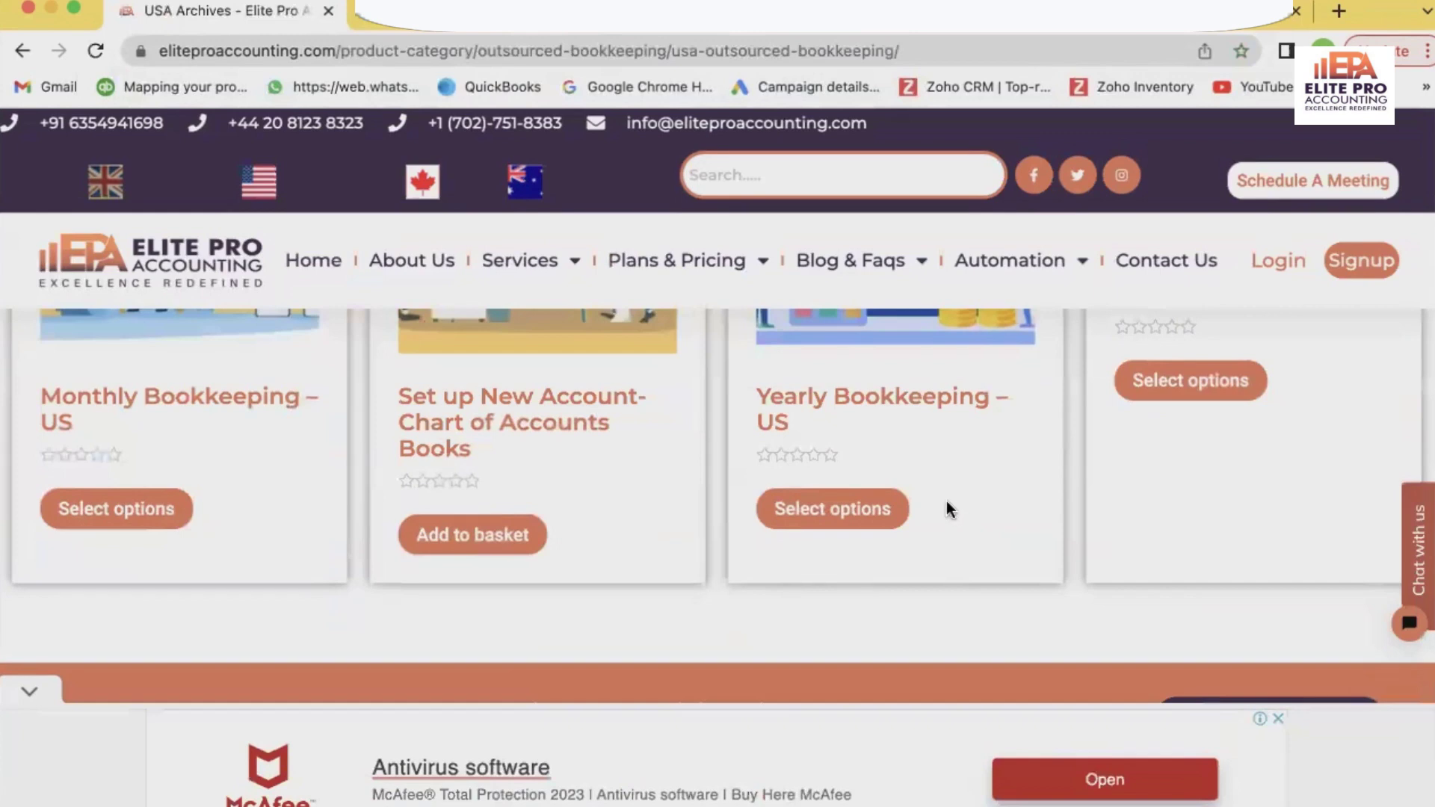
Step: Open the Yearly Bookkeeping – US product and review the included services, package choice and payment options
left_click(862, 513)
scroll(1047, 536, "down", 5)
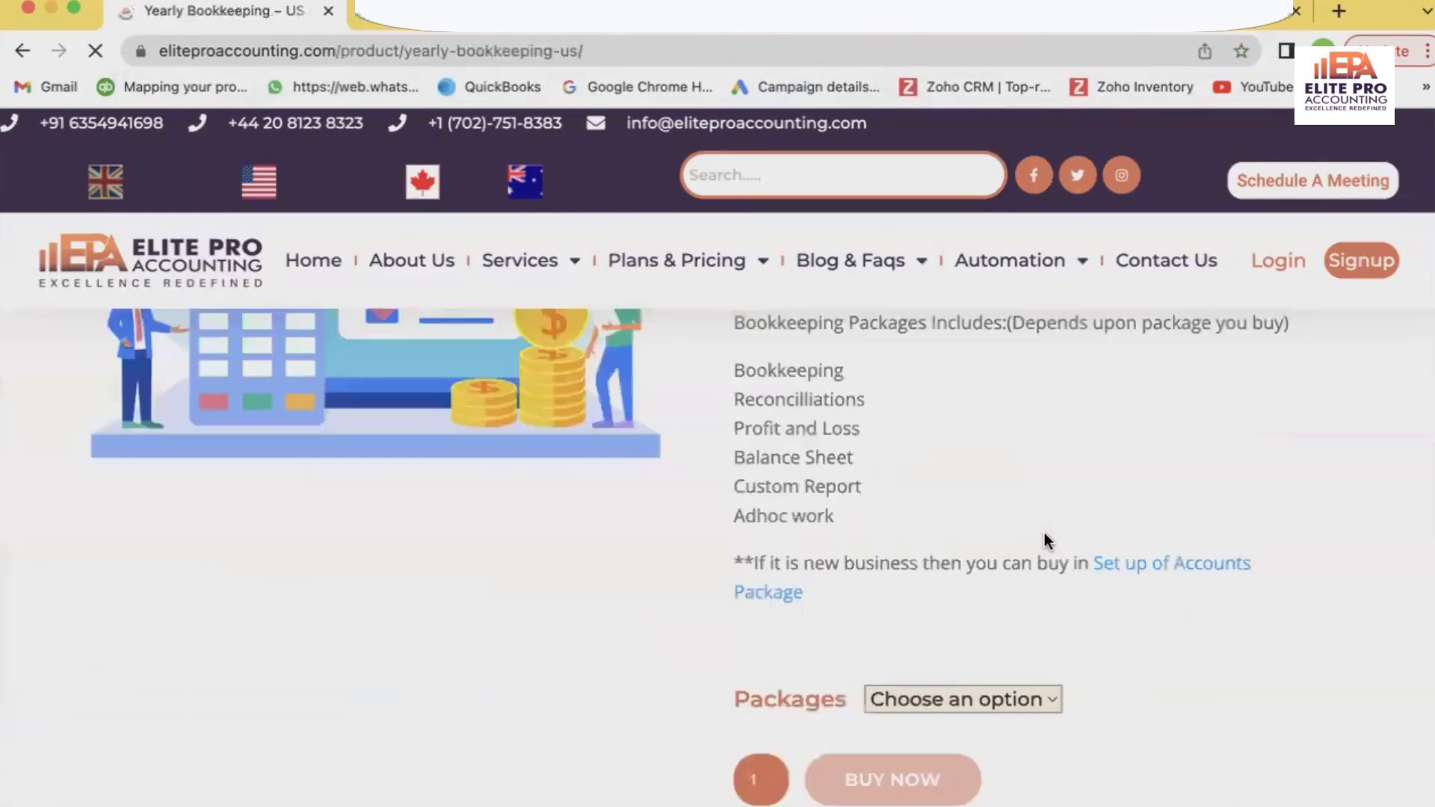
scroll(1043, 533, "down", 2)
scroll(1042, 527, "up", 3)
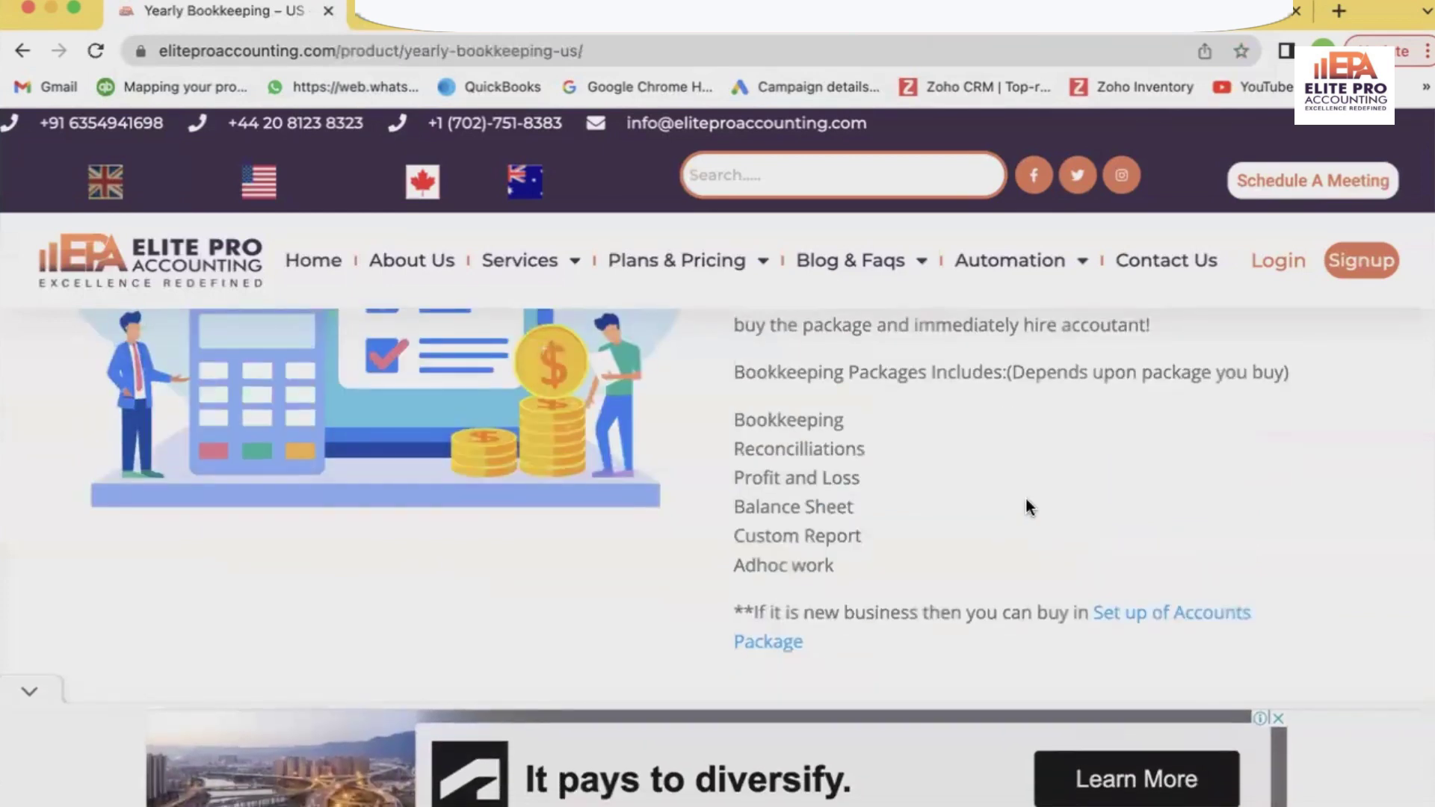
scroll(1027, 502, "down", 4)
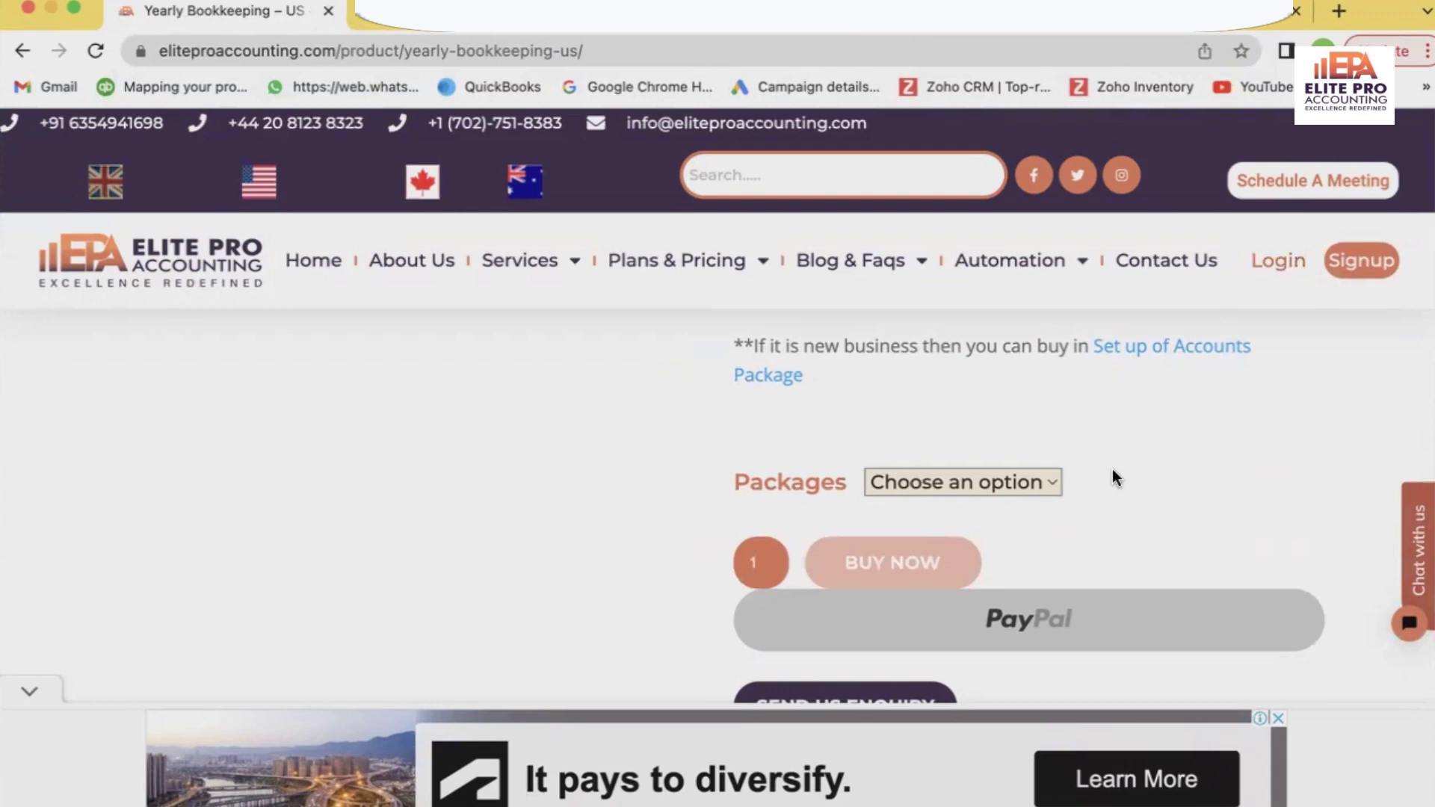
Step: Select the product page's full web address
left_click(442, 57)
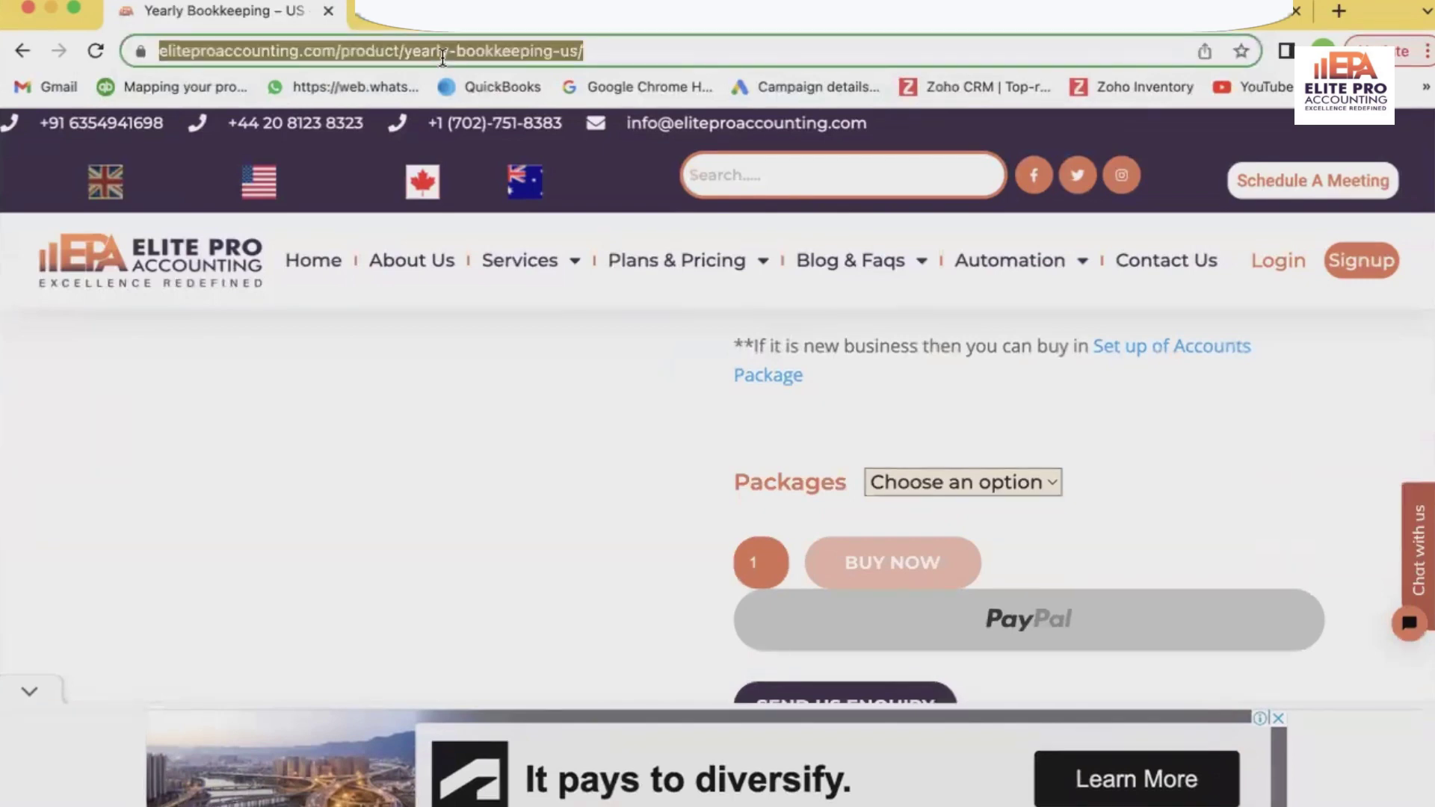